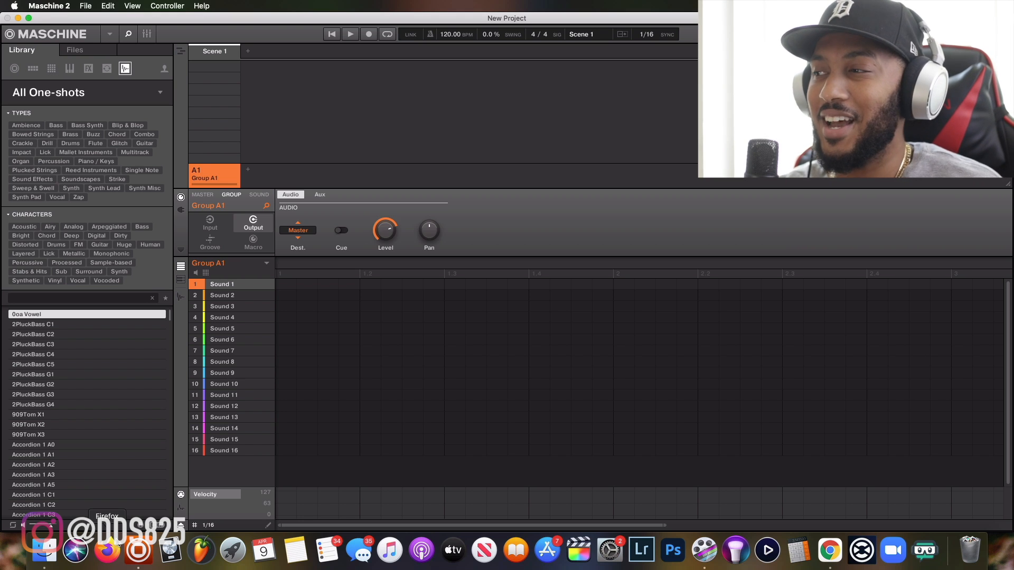
Load the reFX Nexus plug-in on Sound 1 of Group A1 and open its plug-in window
left_click(262, 194)
left_click(182, 210)
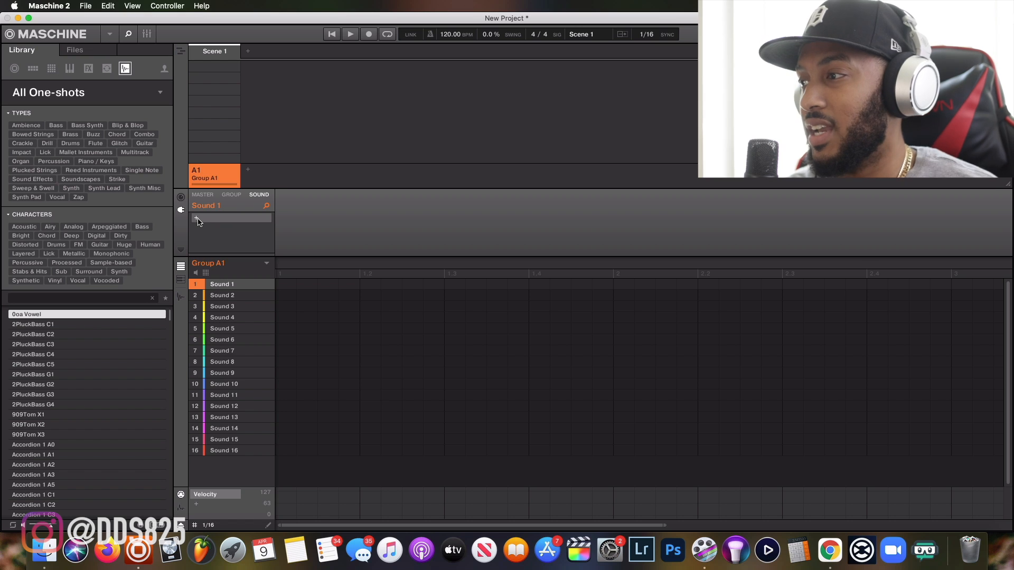
left_click(197, 221)
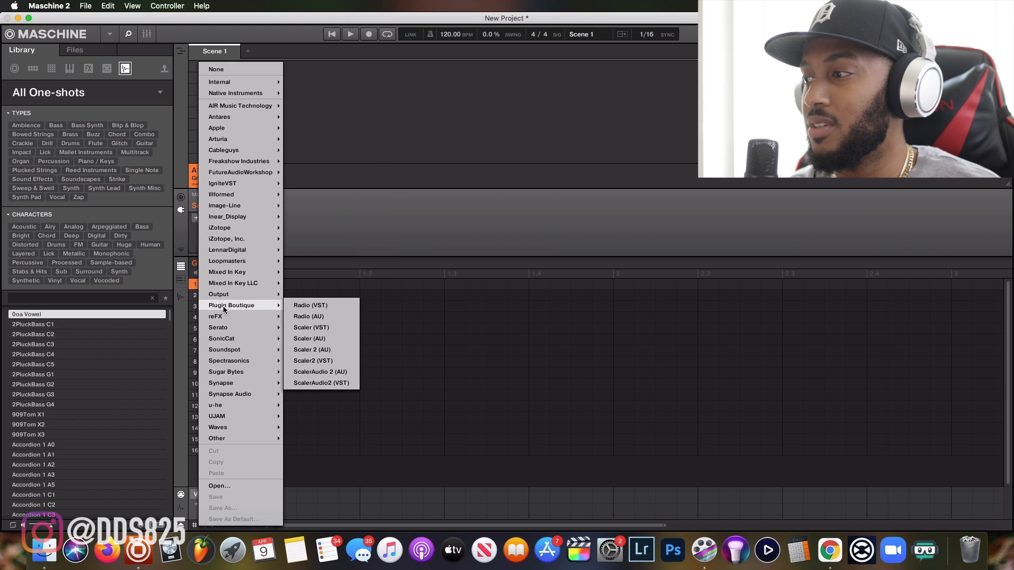
mouse_move(225, 317)
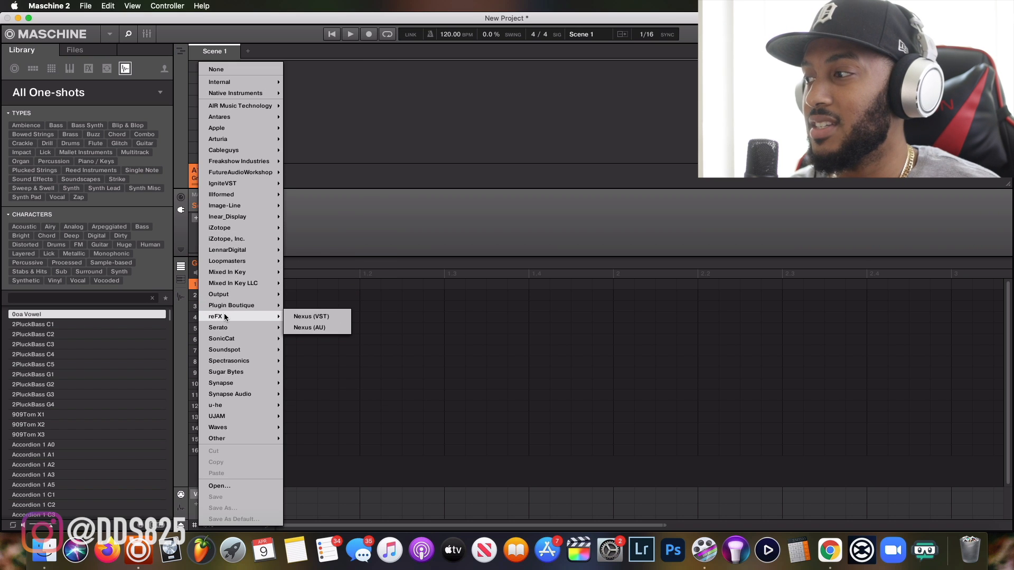
left_click(285, 317)
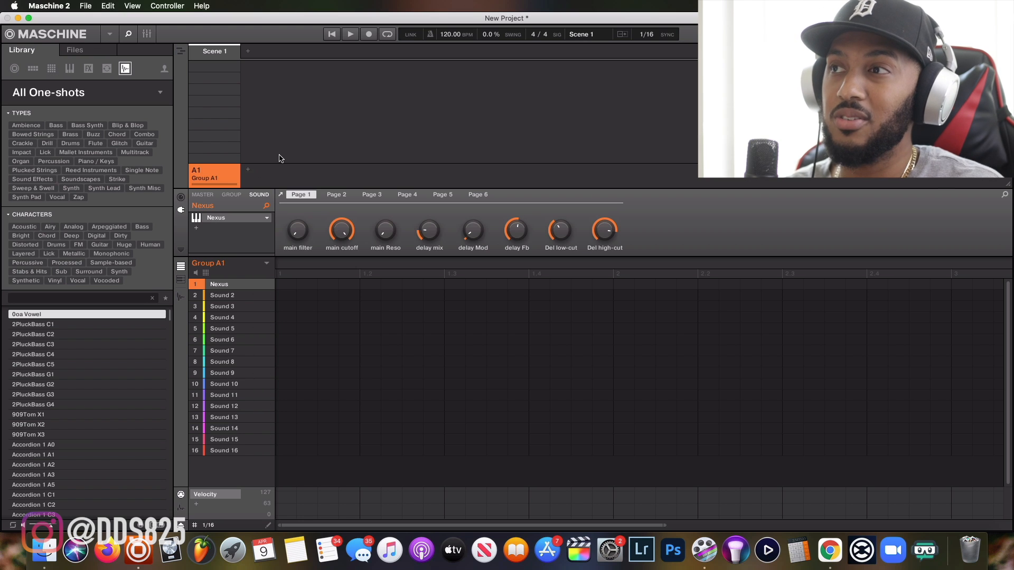
left_click(232, 222)
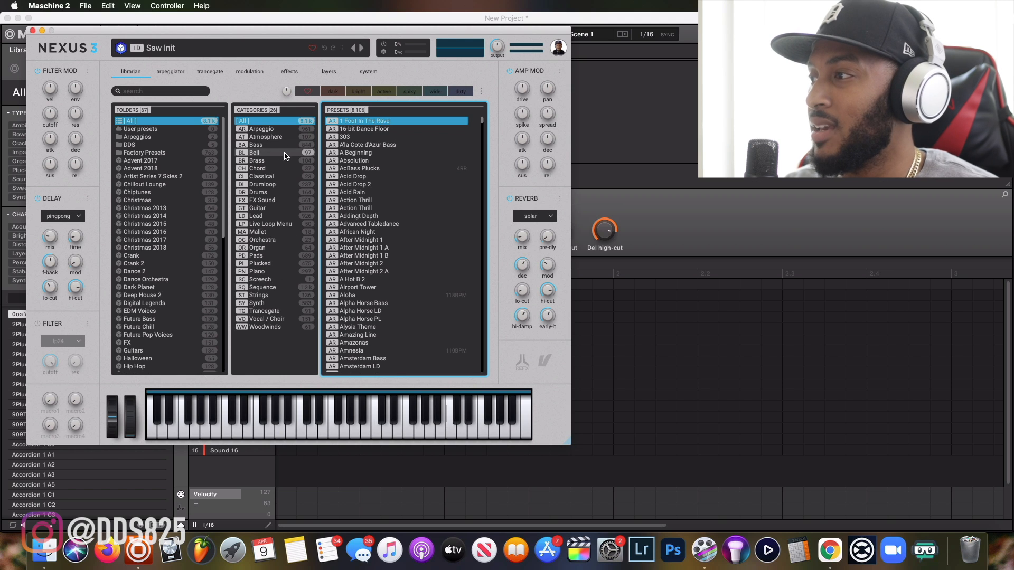
Try the Passion Fruit, Pitaya, Orange, Giant Y and Black (good) skins in the Nexus system settings
left_click(362, 71)
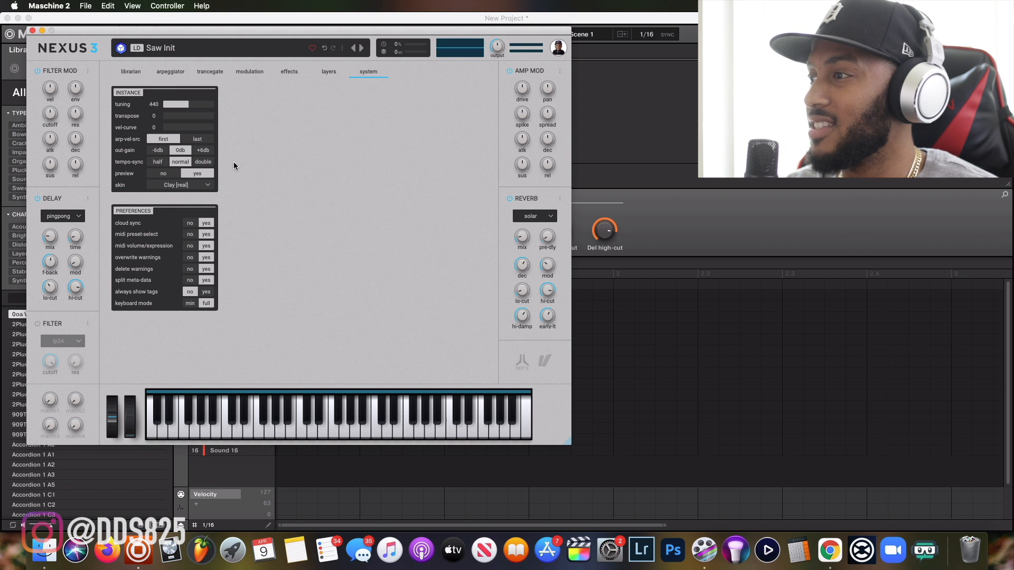
left_click(197, 185)
left_click(197, 319)
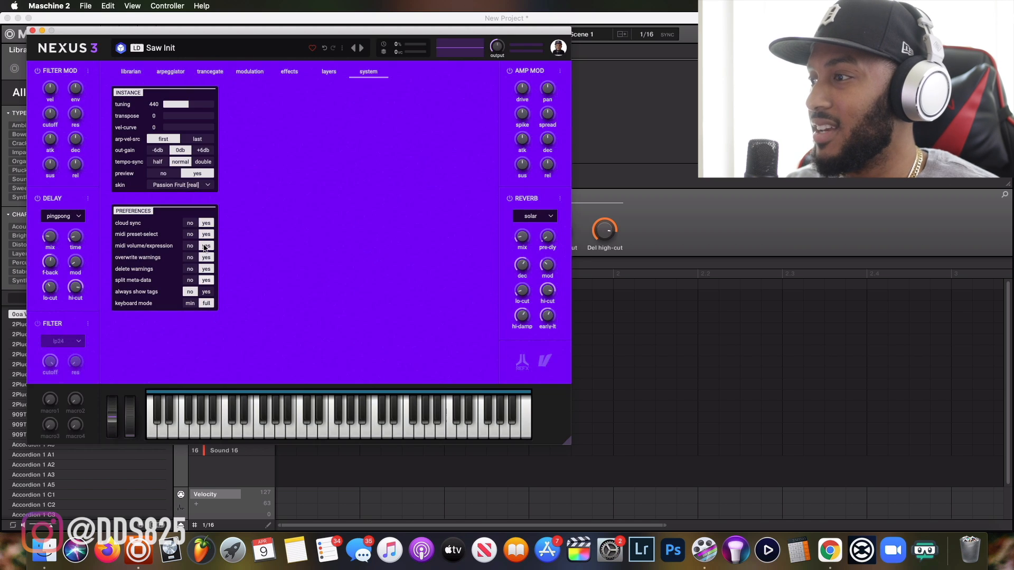
left_click(203, 186)
left_click(198, 330)
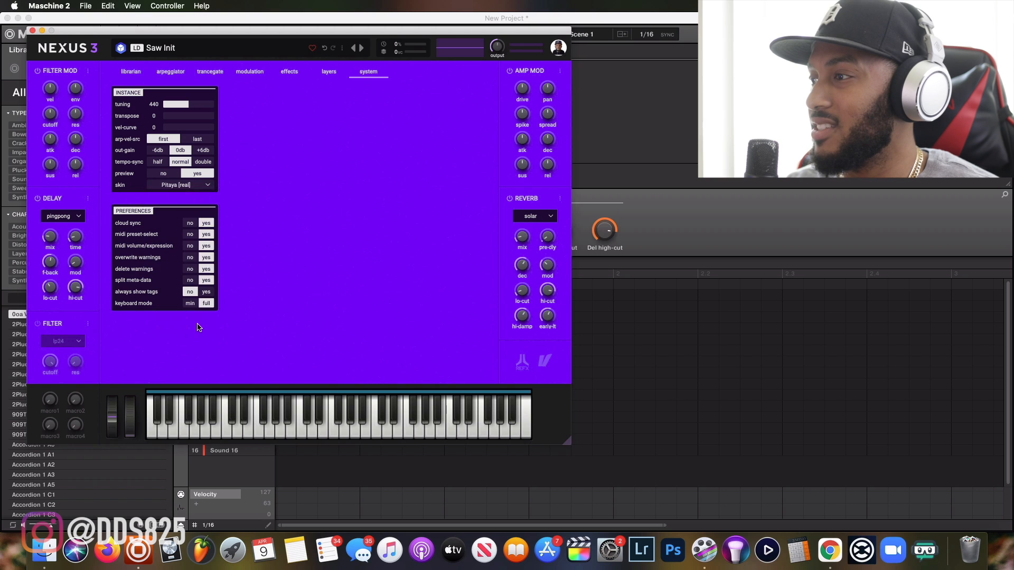
left_click(188, 186)
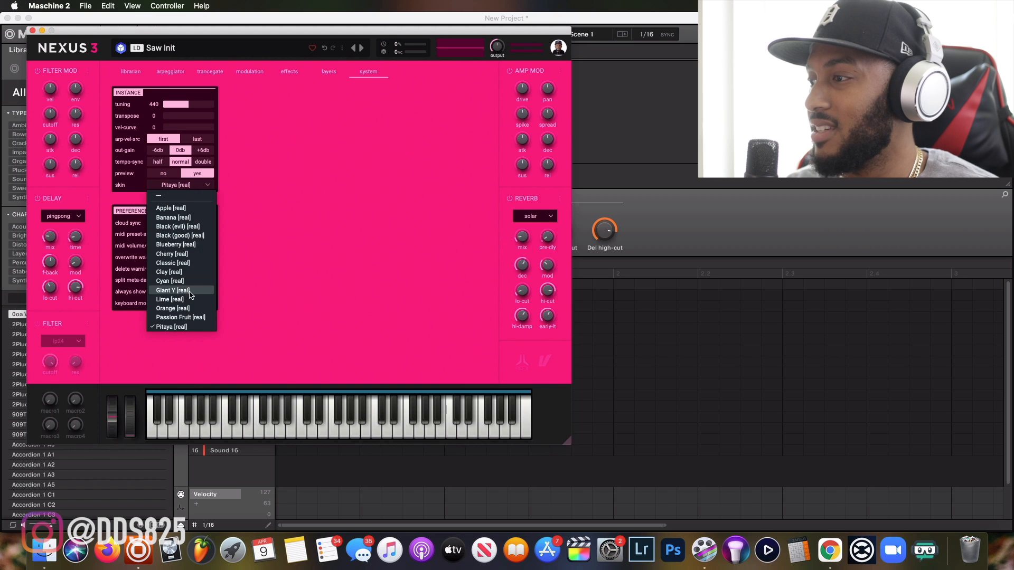
left_click(192, 309)
left_click(187, 188)
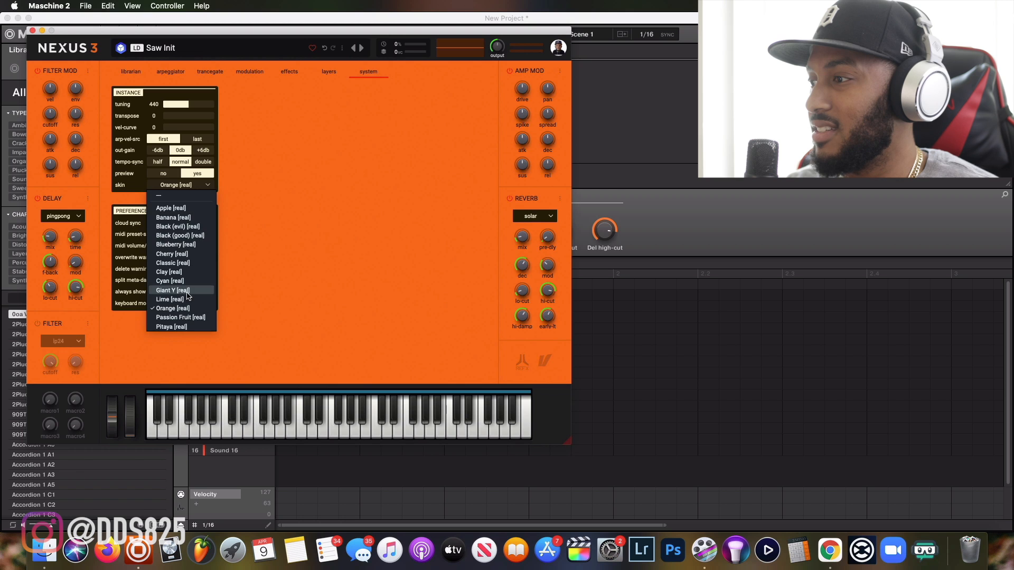
left_click(188, 291)
left_click(201, 185)
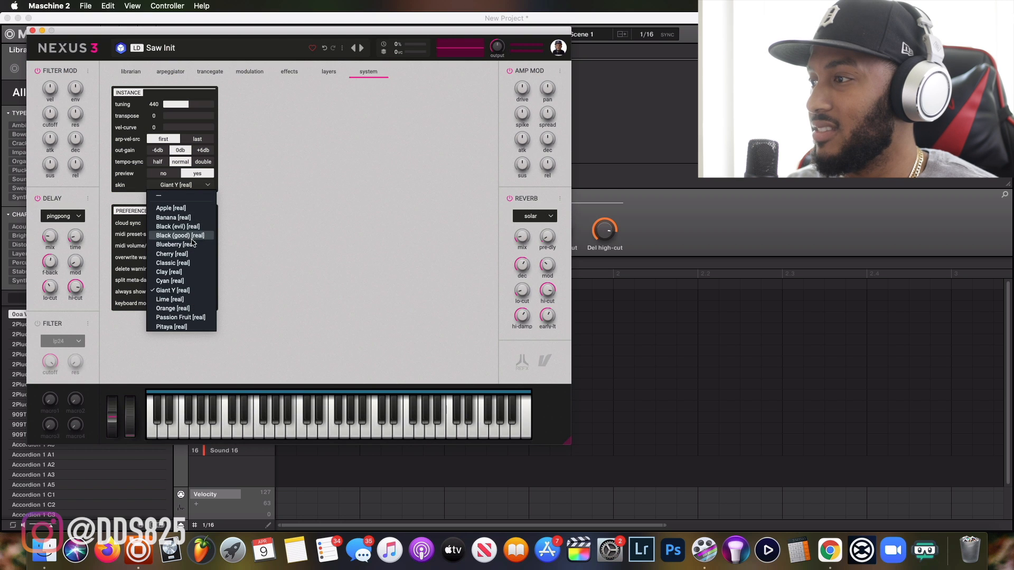
left_click(191, 239)
Set the Nexus skin to Black (evil) and return to the preset librarian
left_click(195, 187)
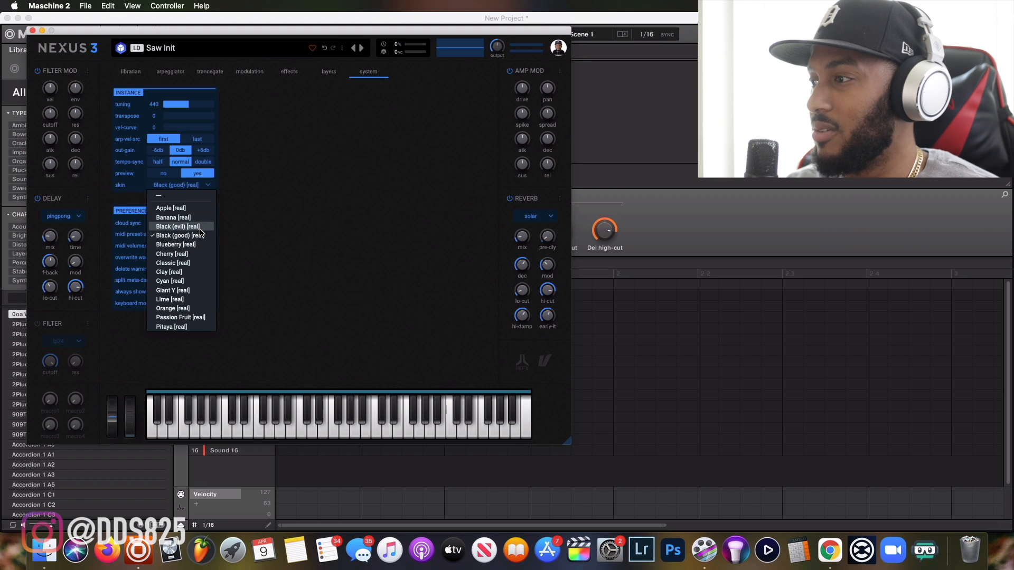
left_click(201, 231)
left_click(121, 74)
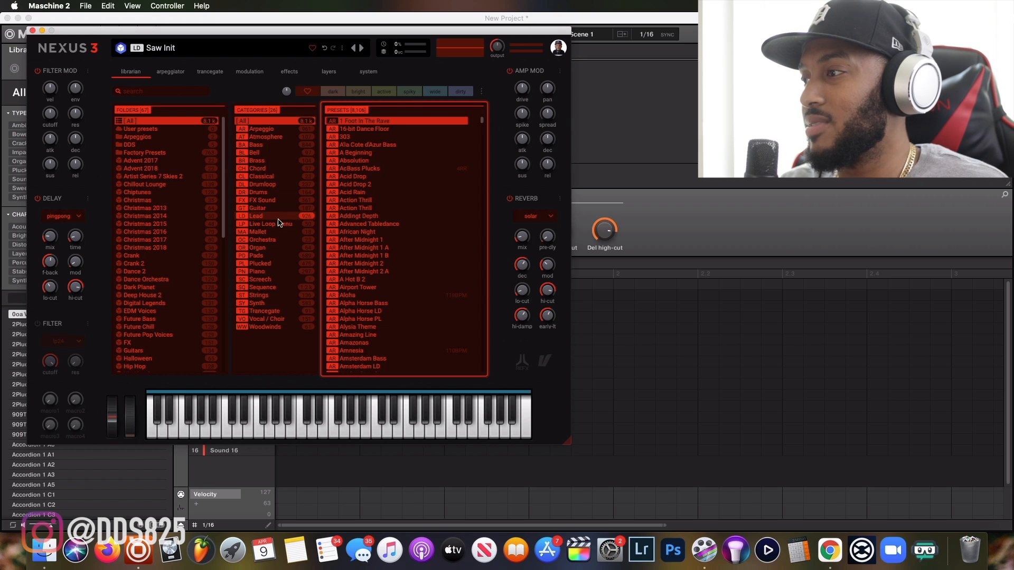
Load the Arena Ambience preset from the Piano category in Nexus and dismiss the plug-in window
left_click(258, 271)
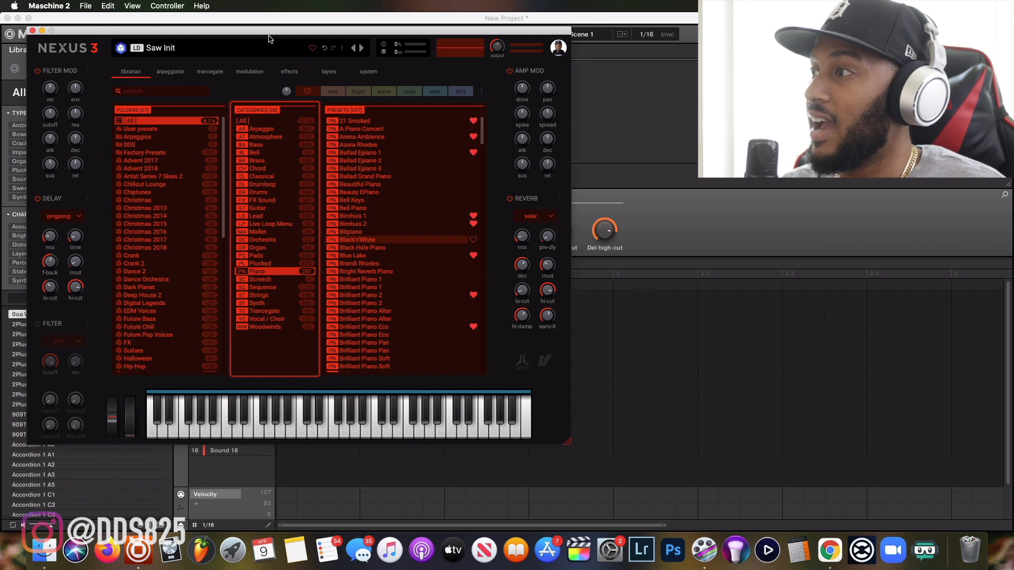
left_click_drag(277, 32, 277, 100)
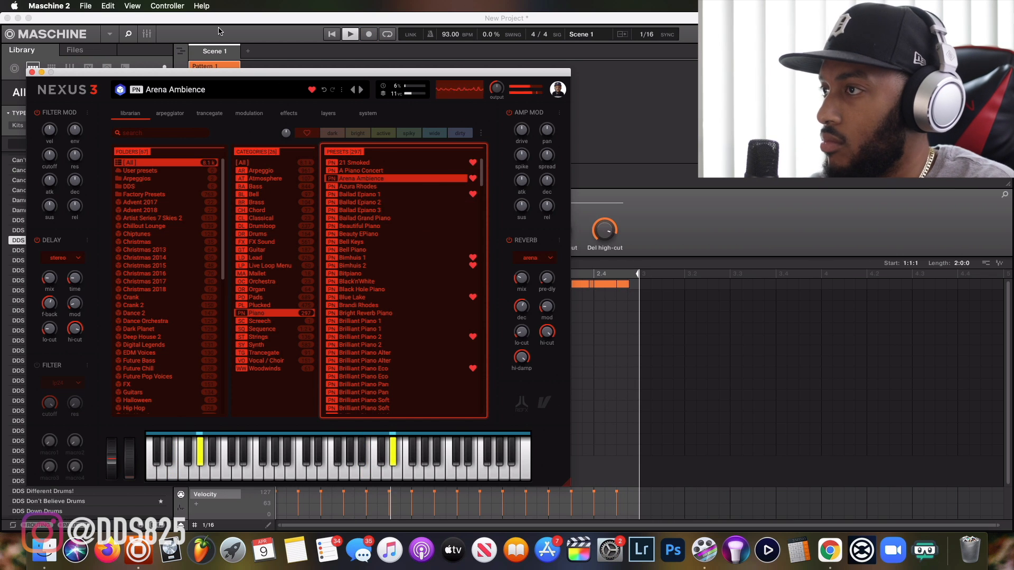
left_click(42, 72)
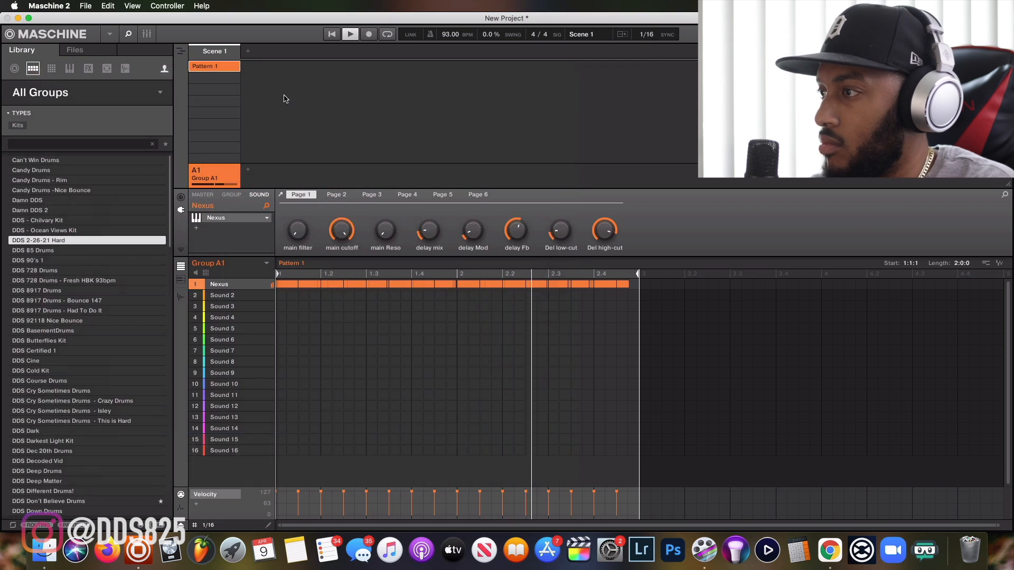
Add Group B1, load Nexus on its Sound 1 and open the plug-in window
left_click(259, 176)
left_click(236, 218)
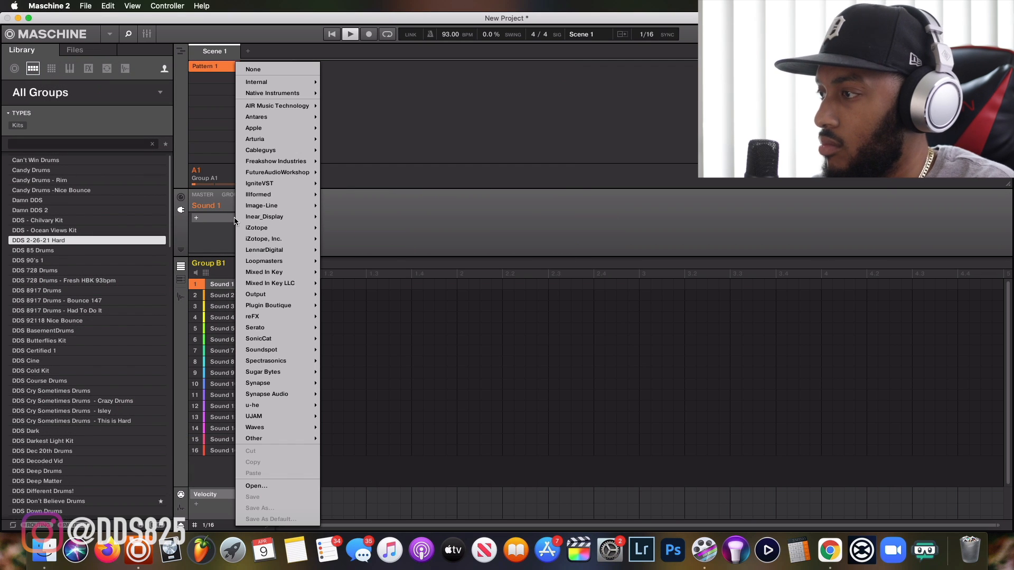
mouse_move(264, 338)
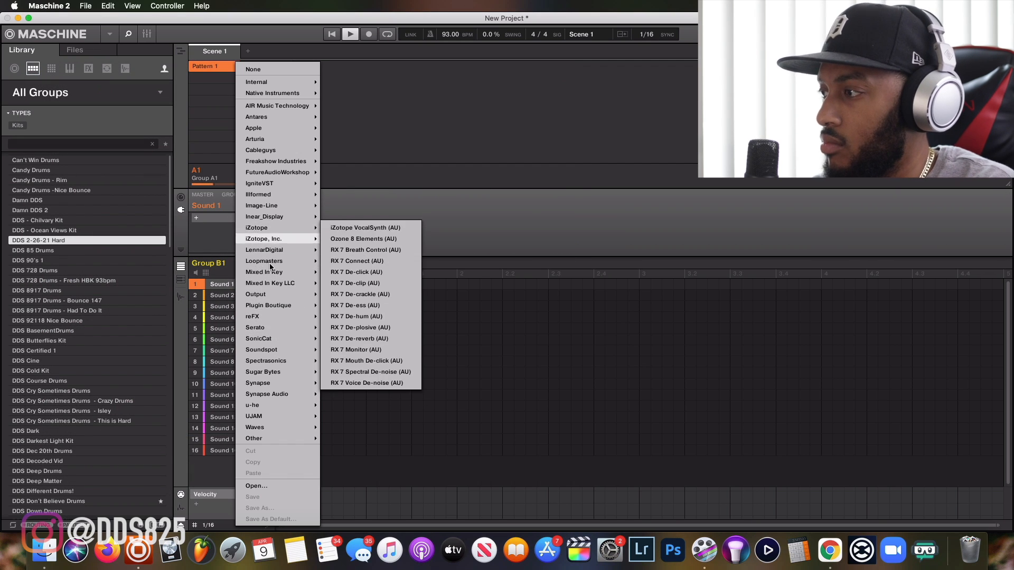
mouse_move(275, 317)
left_click(343, 317)
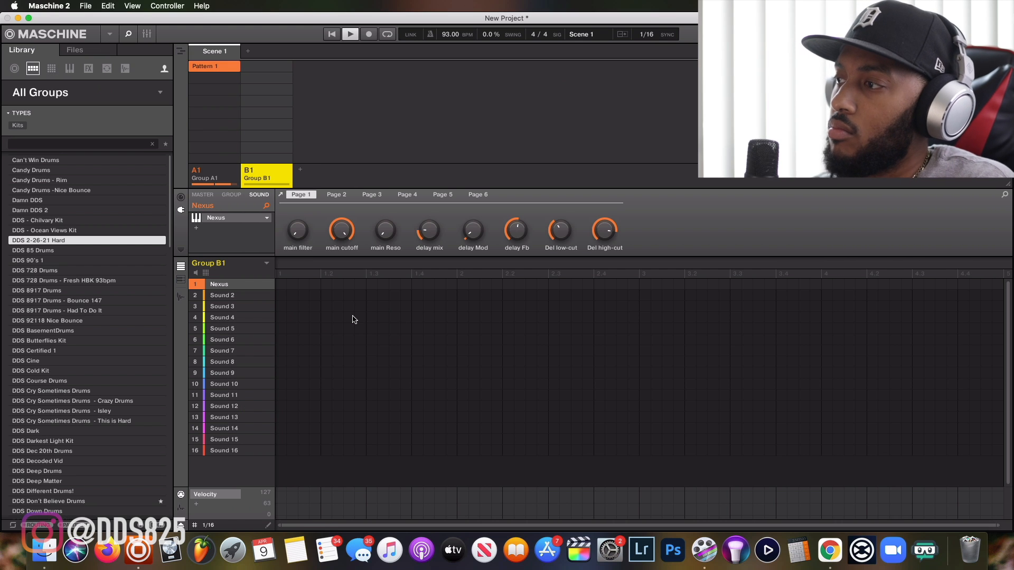
left_click(253, 222)
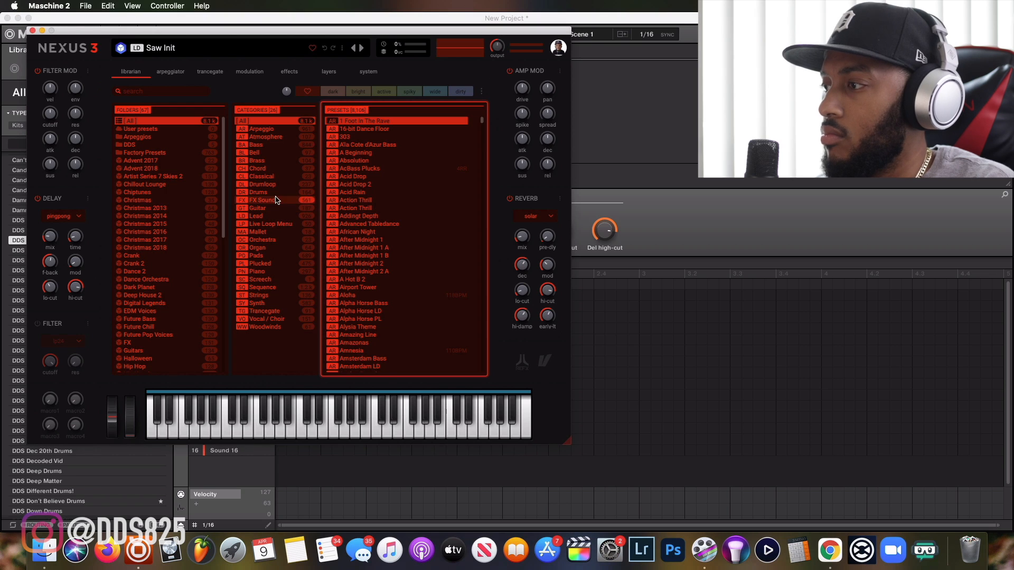
Load the Cello & Strings preset from the Strings category and lower its amp attack
left_click(281, 295)
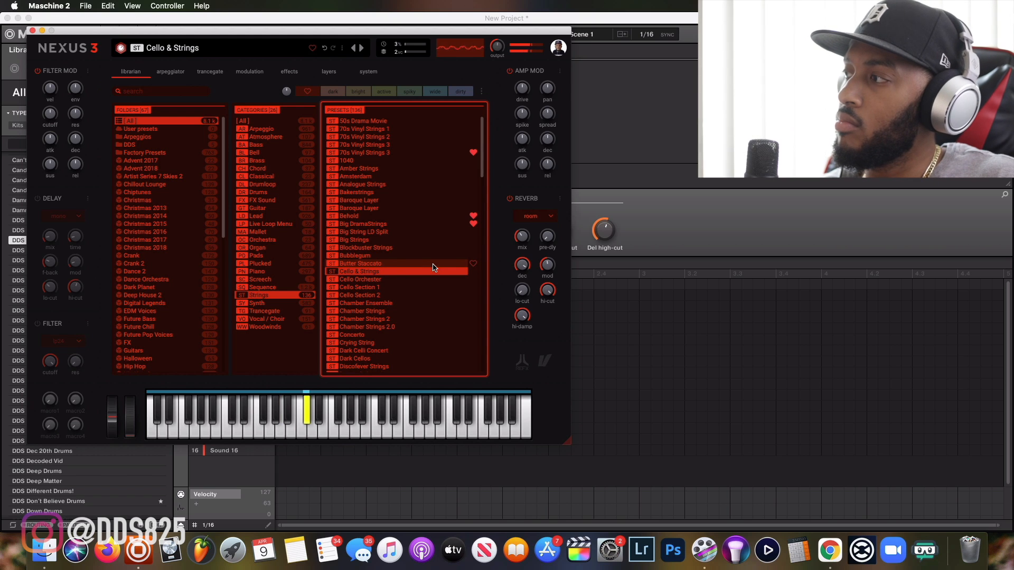
left_click_drag(525, 140, 548, 289)
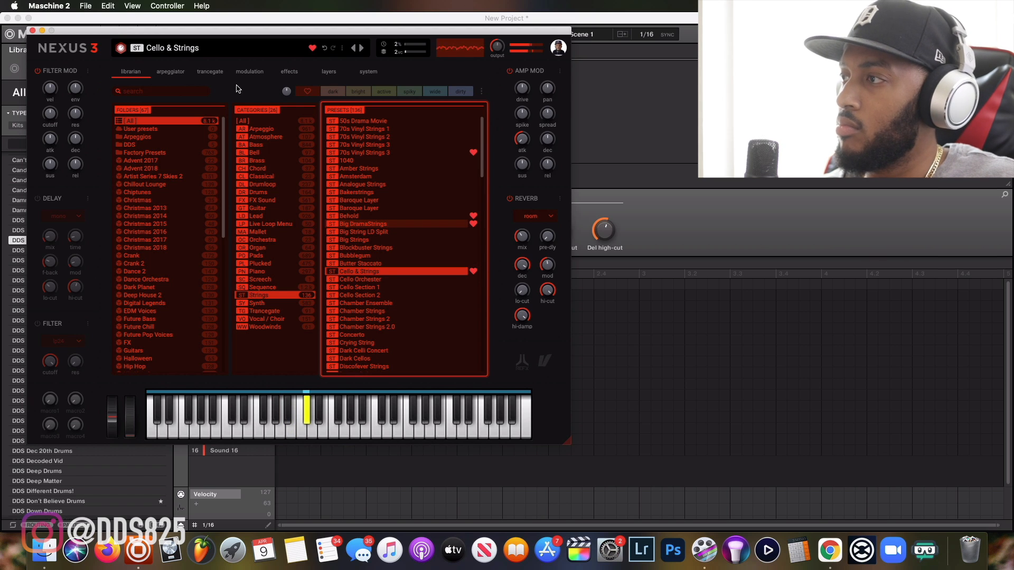
Set the portamento mode of the Cello & Strings preset to legato in the modulation settings
left_click(254, 79)
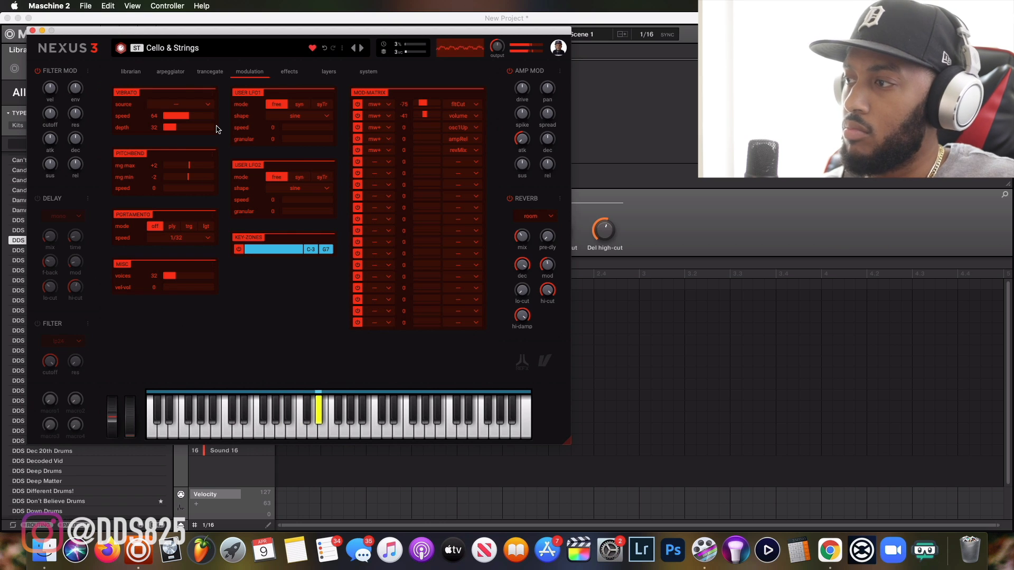
left_click(206, 227)
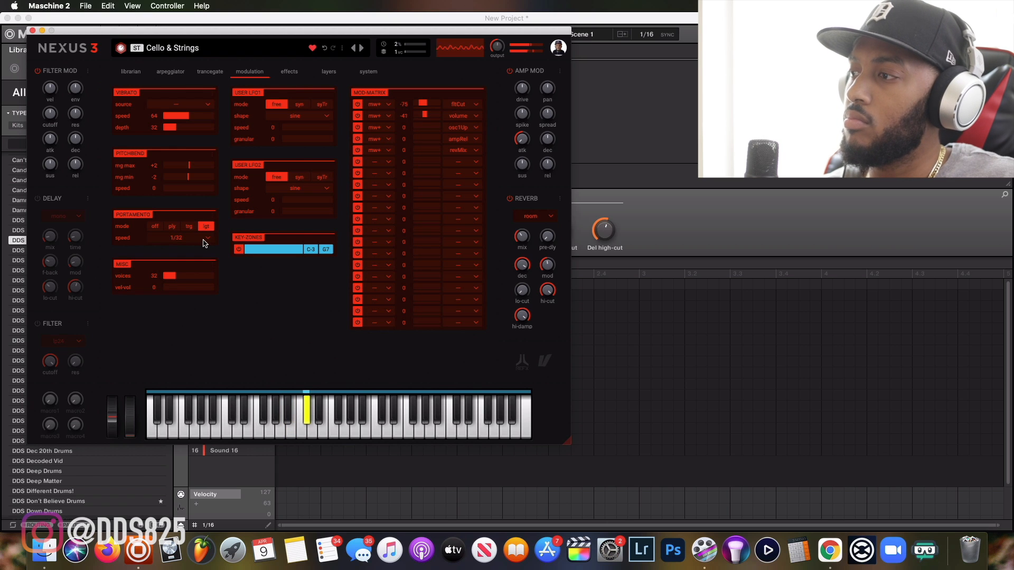
Try portamento speeds of 1/64, 1/16 and 1/32 on the Cello & Strings preset
left_click(204, 242)
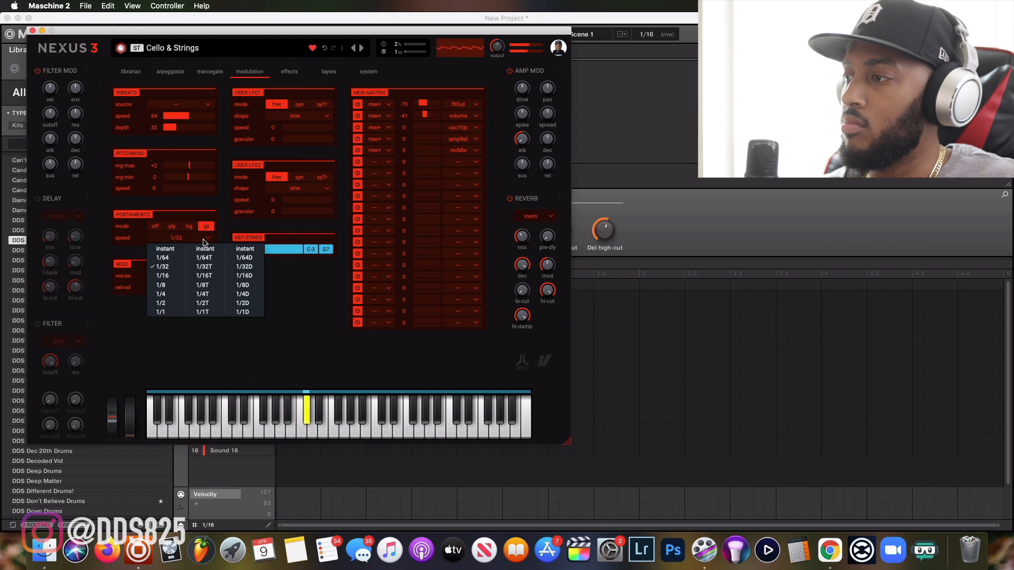
left_click(179, 259)
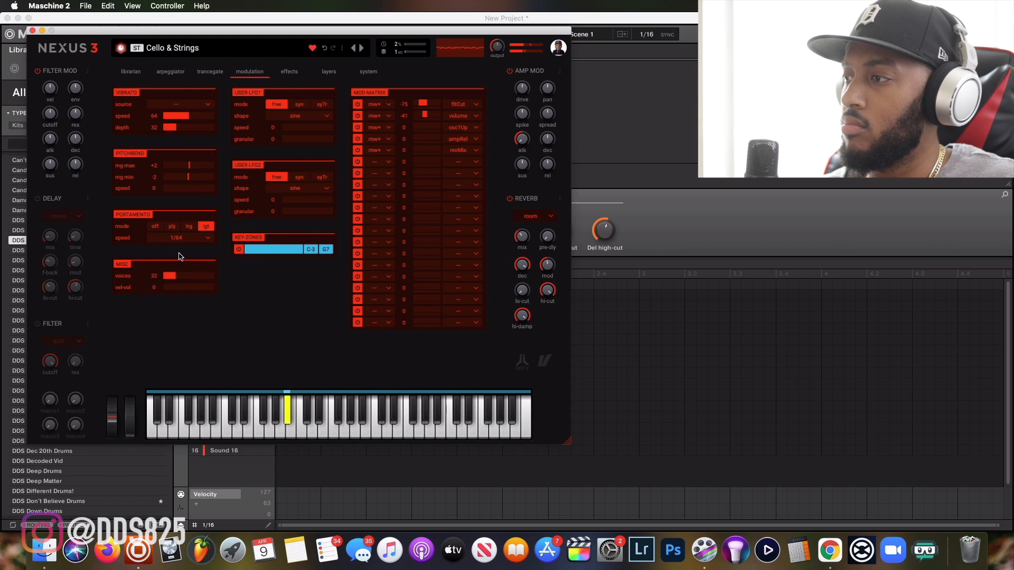
left_click(179, 244)
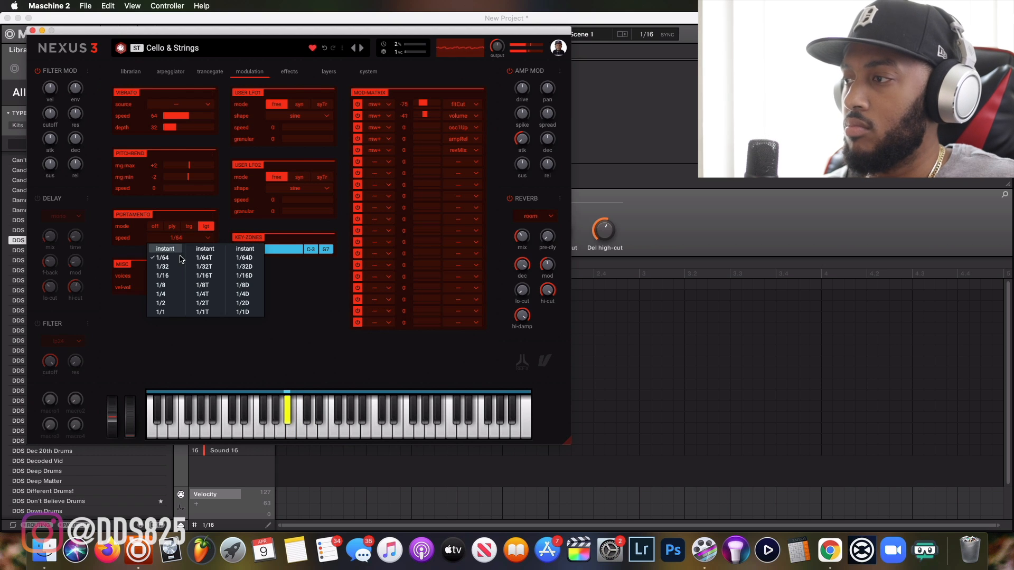
left_click(173, 281)
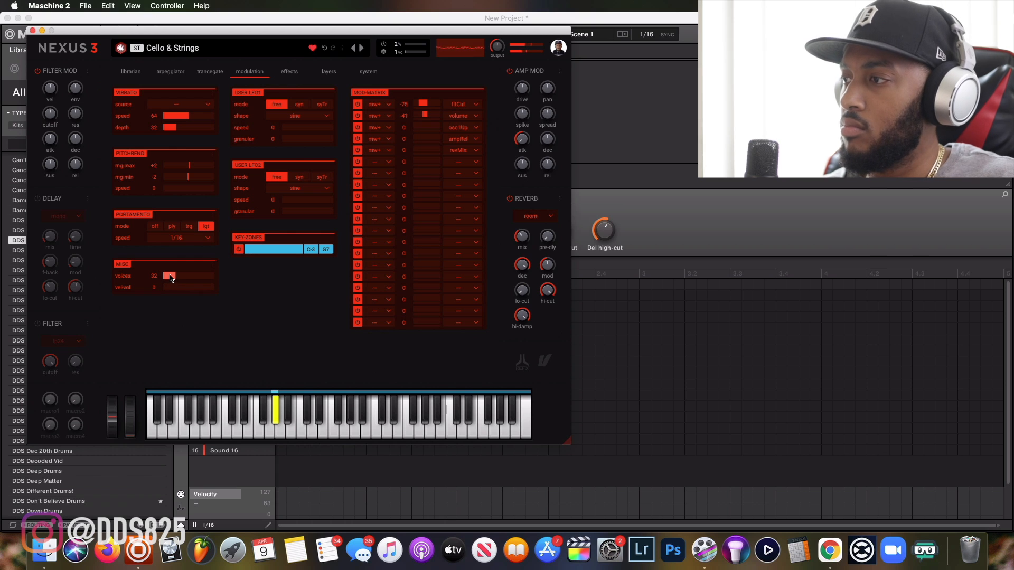
left_click(174, 240)
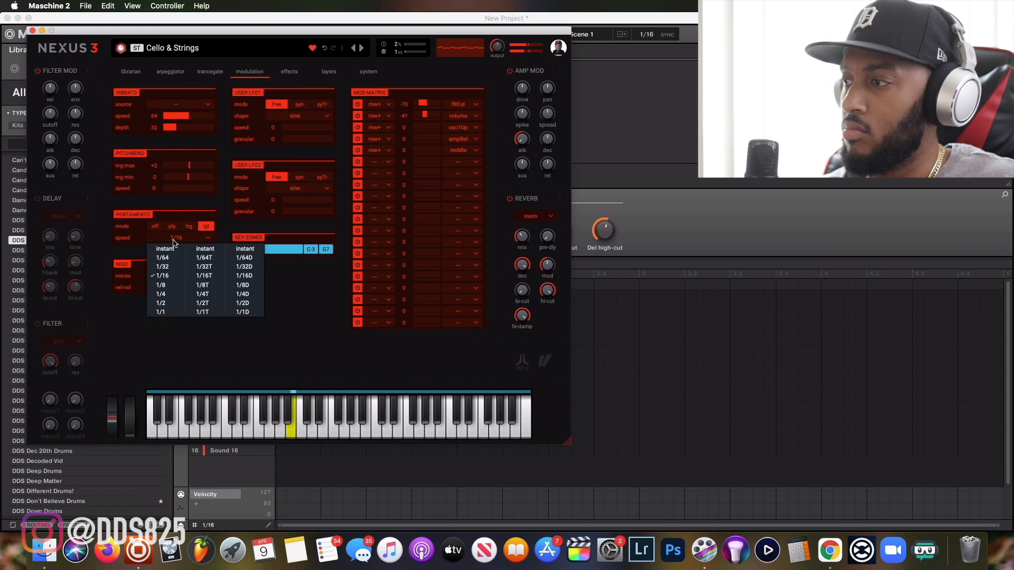
left_click(171, 268)
Set the portamento speed of the Cello & Strings preset to instant
left_click(176, 240)
left_click(176, 254)
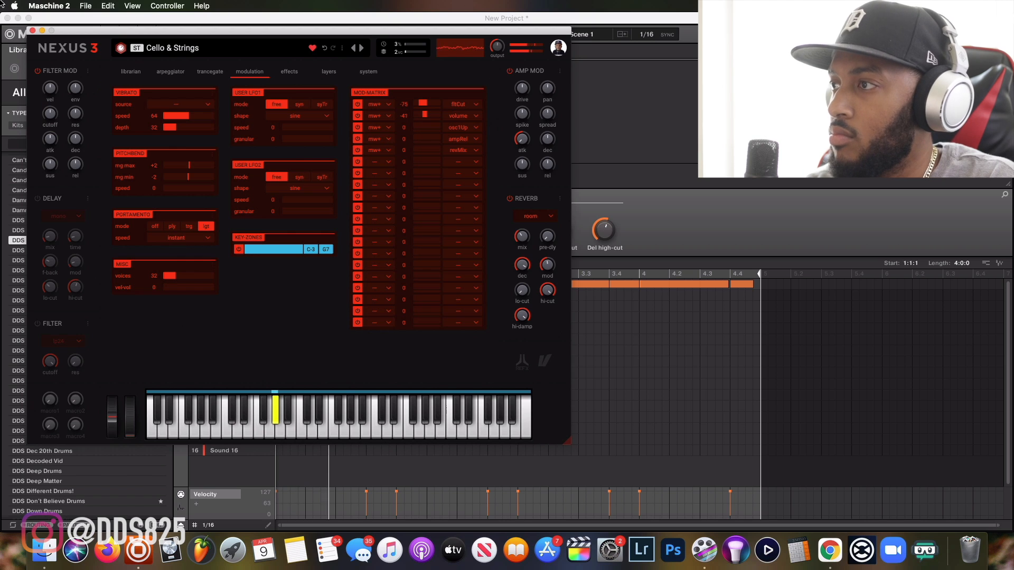
Enable the trance gate on the strings, reduce its mix to a little under half, and close the plug-in window
left_click(210, 71)
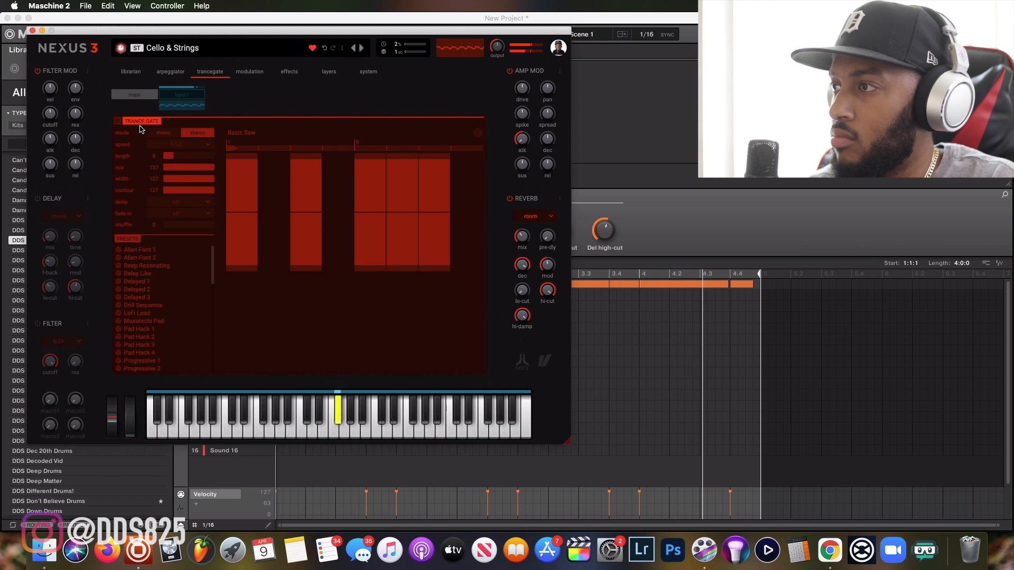
left_click(117, 123)
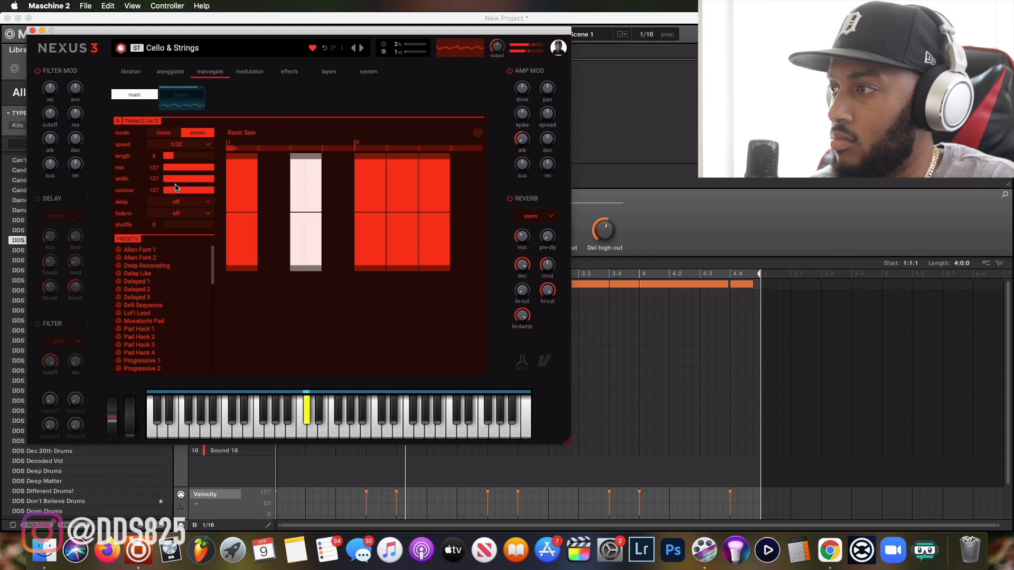
left_click_drag(209, 169, 158, 166)
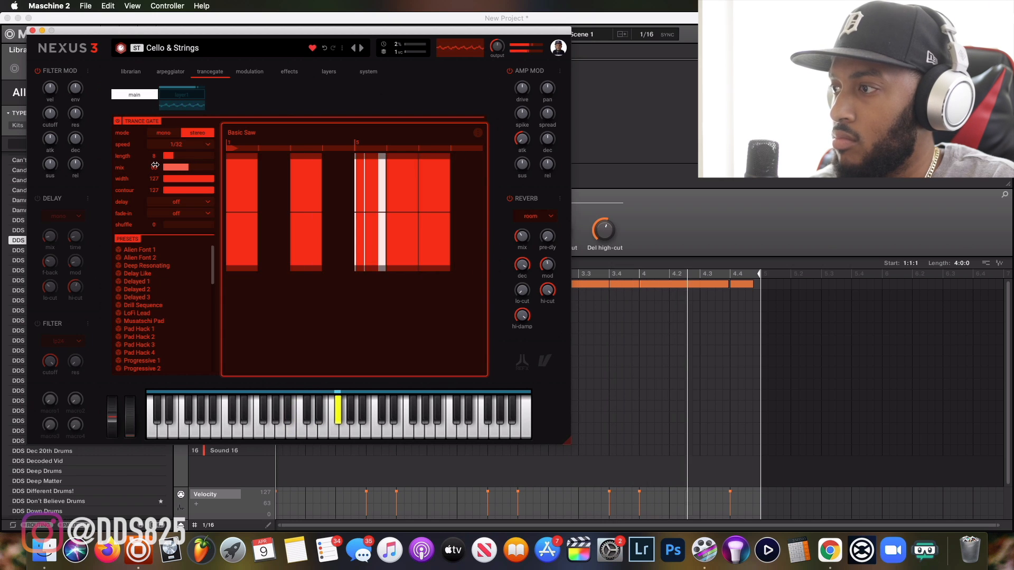
left_click_drag(161, 169, 159, 166)
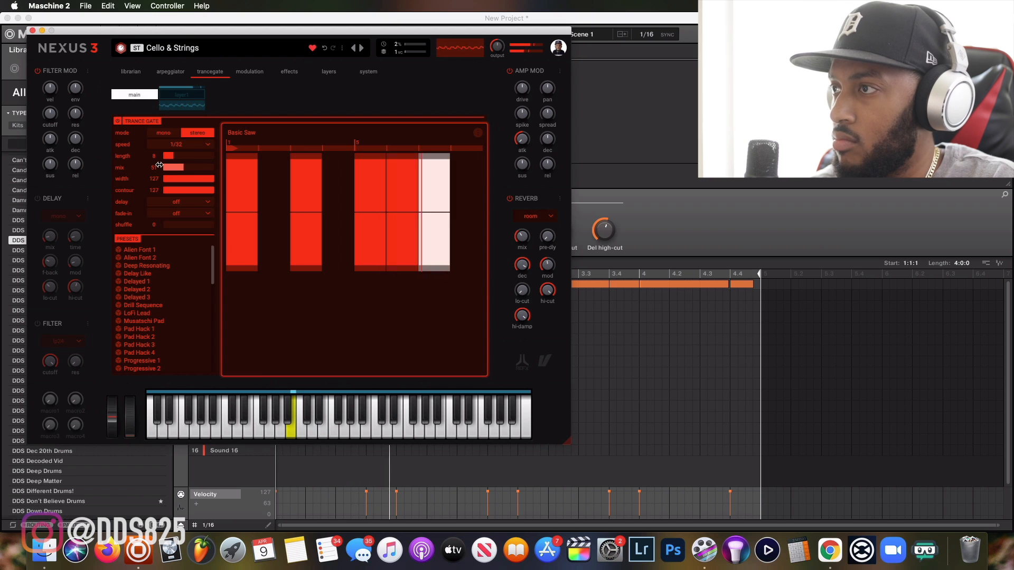
left_click(31, 30)
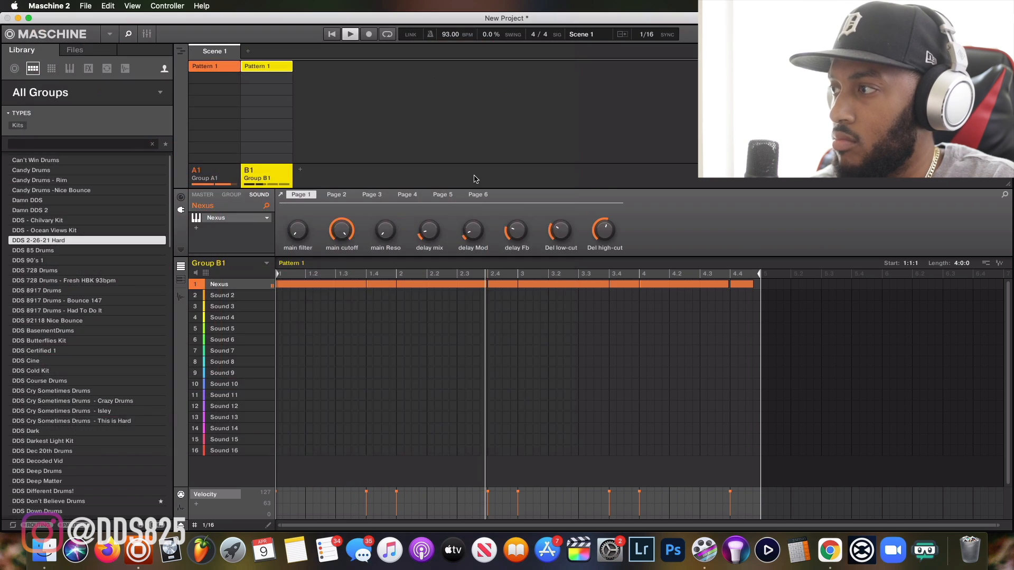
Add a third group and load Nexus (VST) on its first sound
left_click(300, 170)
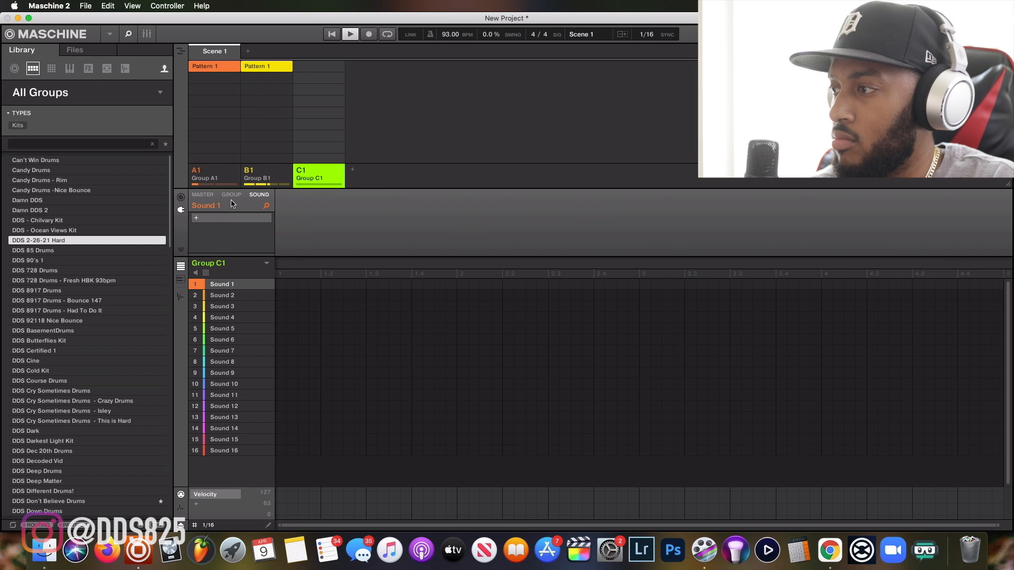
left_click(211, 217)
mouse_move(271, 318)
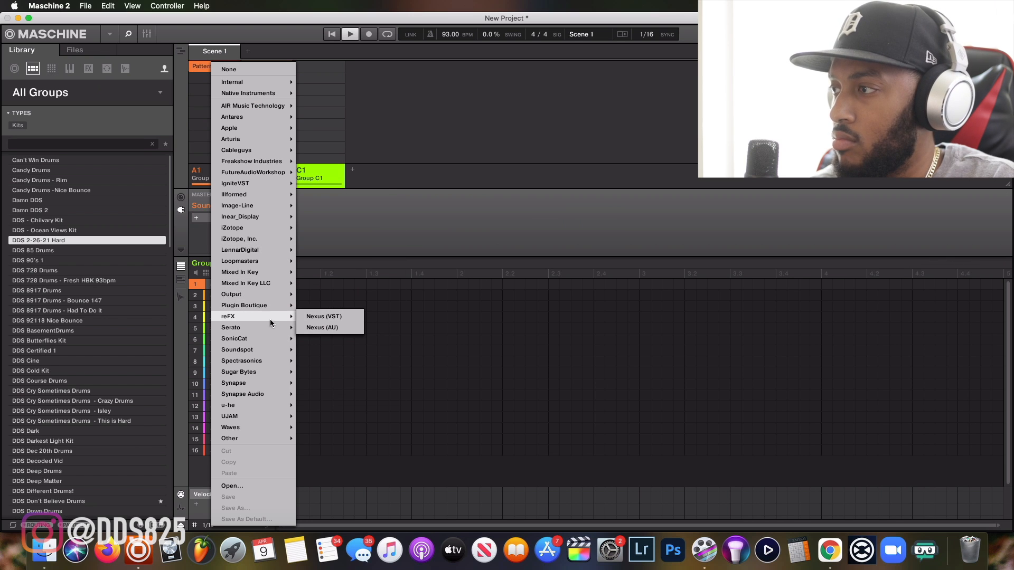
left_click(319, 317)
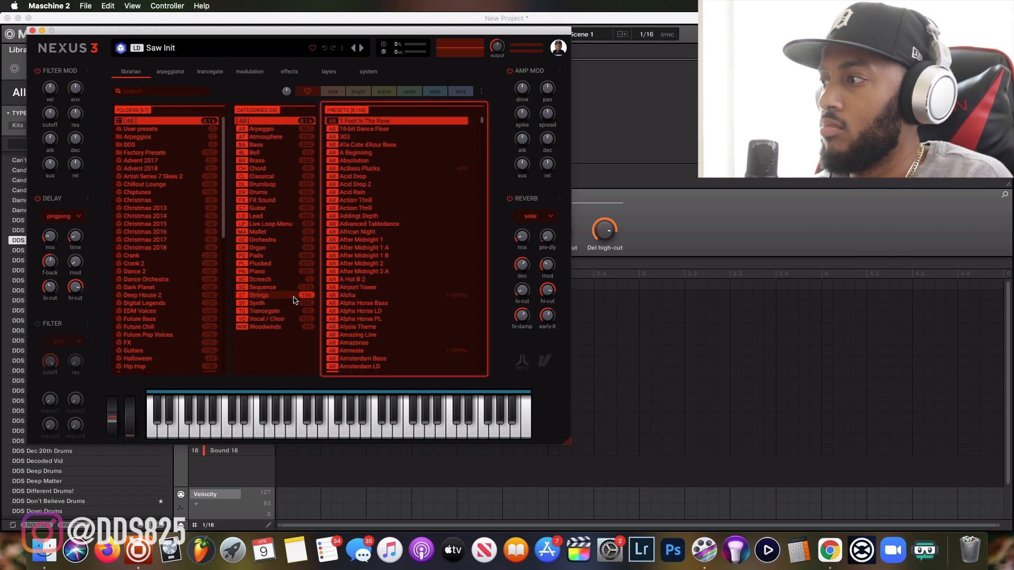
Filter the Nexus presets to the Synth category, try Analog Ensemble, and load Analog Dreams for the third group's pattern
left_click(295, 302)
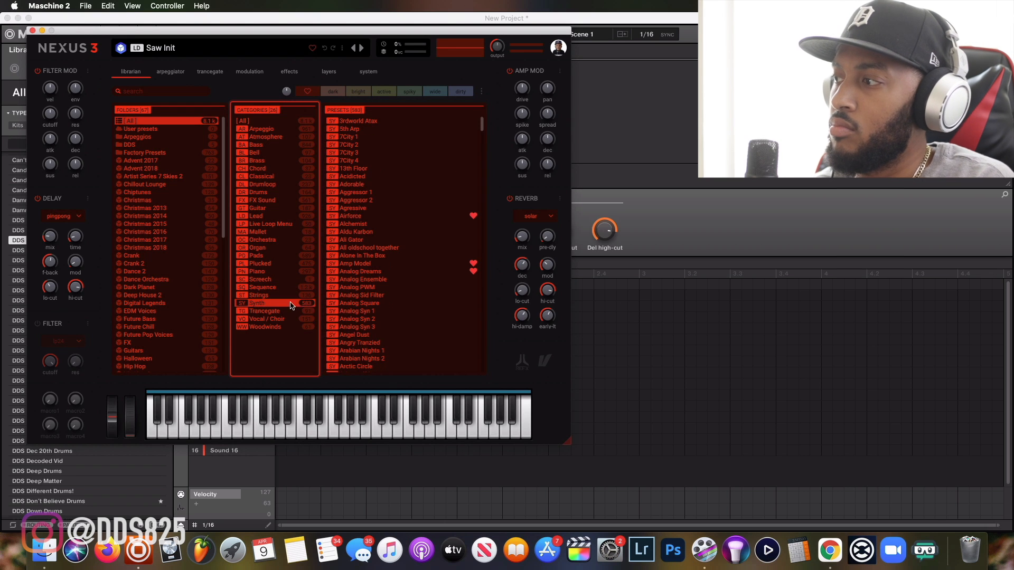
left_click(384, 278)
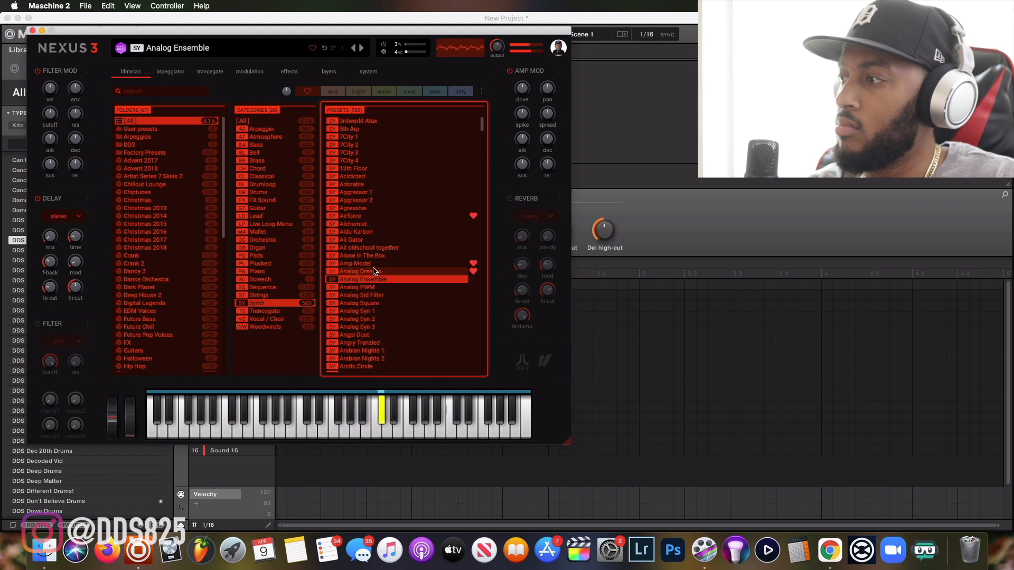
left_click(403, 272)
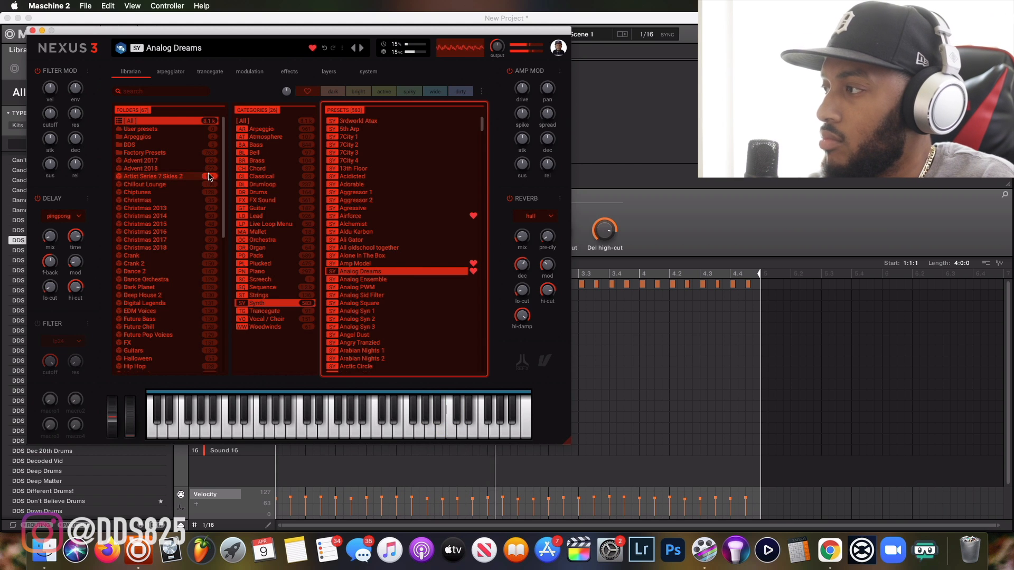
Try the Arpotron synth preset on the third group's pattern, load Bellcluster instead, and close the plug-in window
scroll(418, 253, "down", 2)
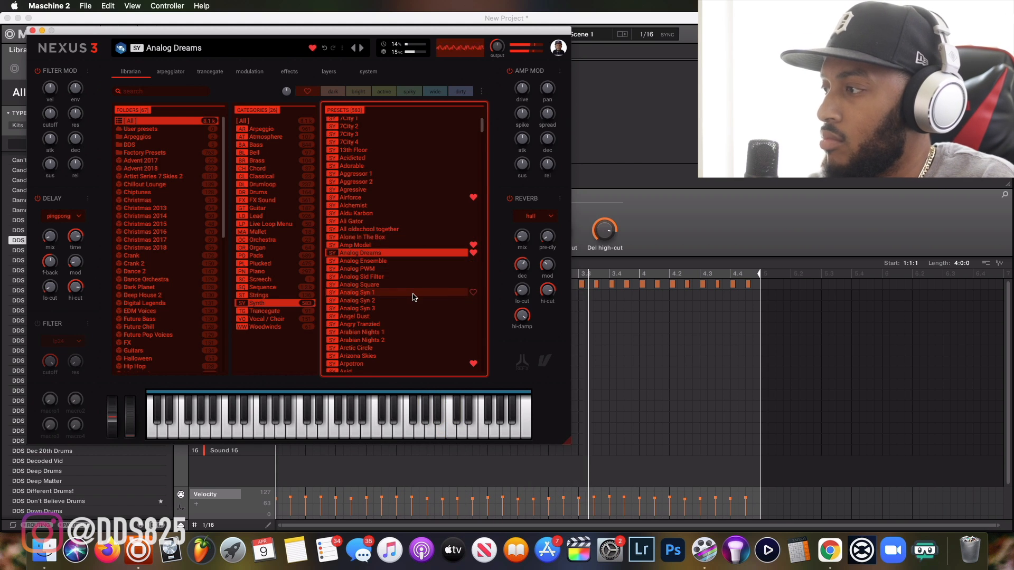
scroll(412, 296, "down", 4)
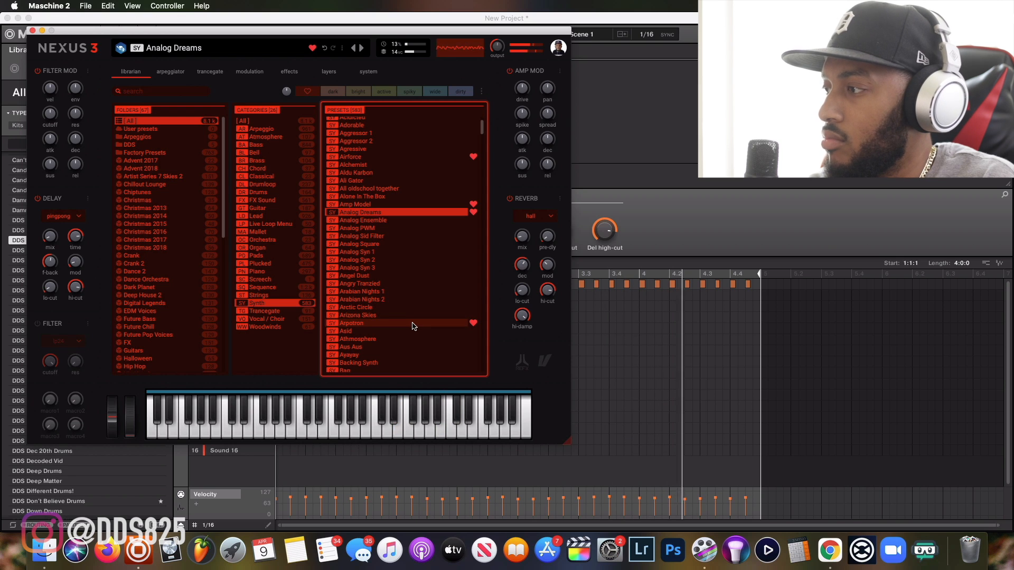
left_click(413, 324)
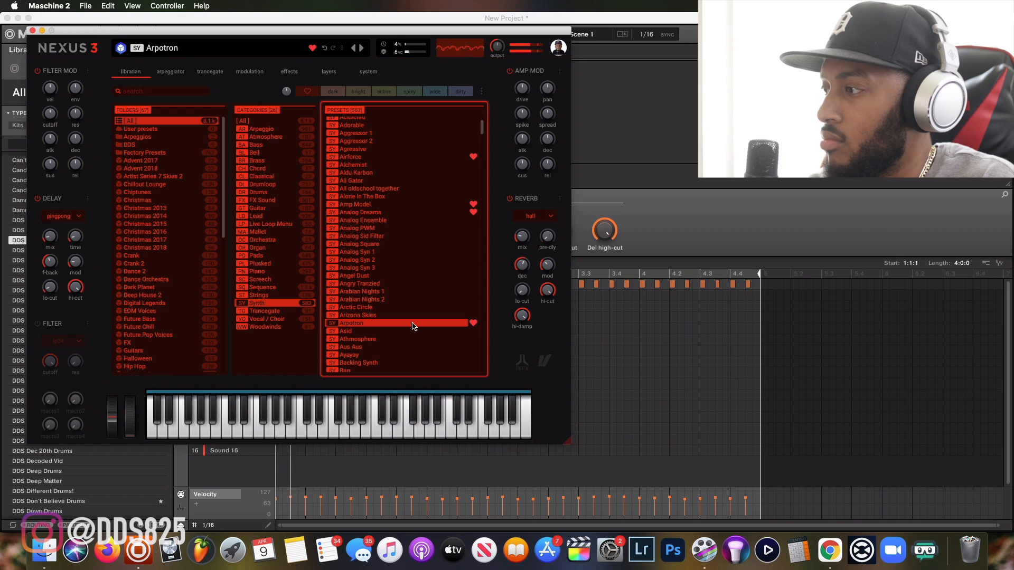
scroll(413, 324, "down", 6)
left_click(413, 325)
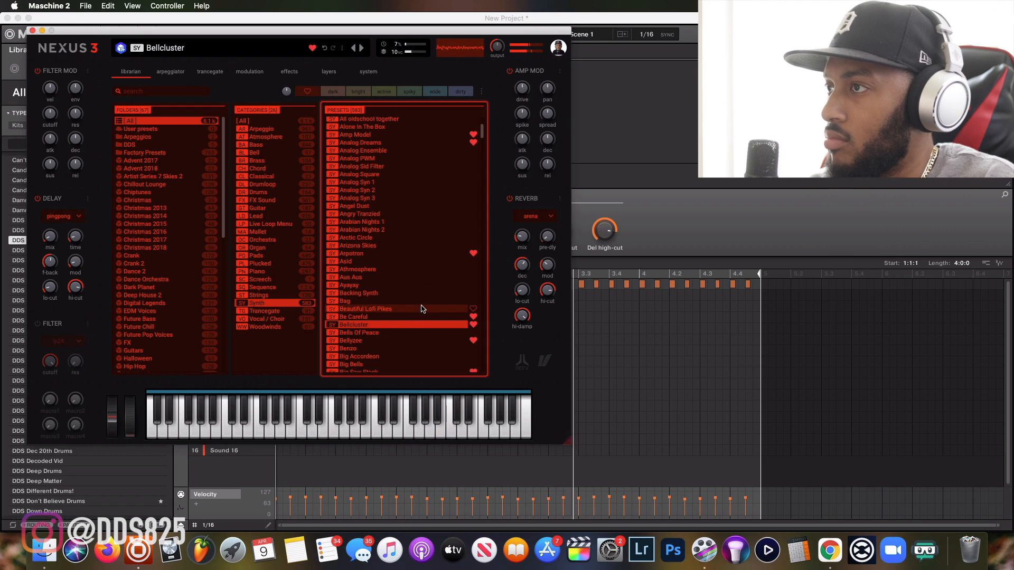
left_click(32, 30)
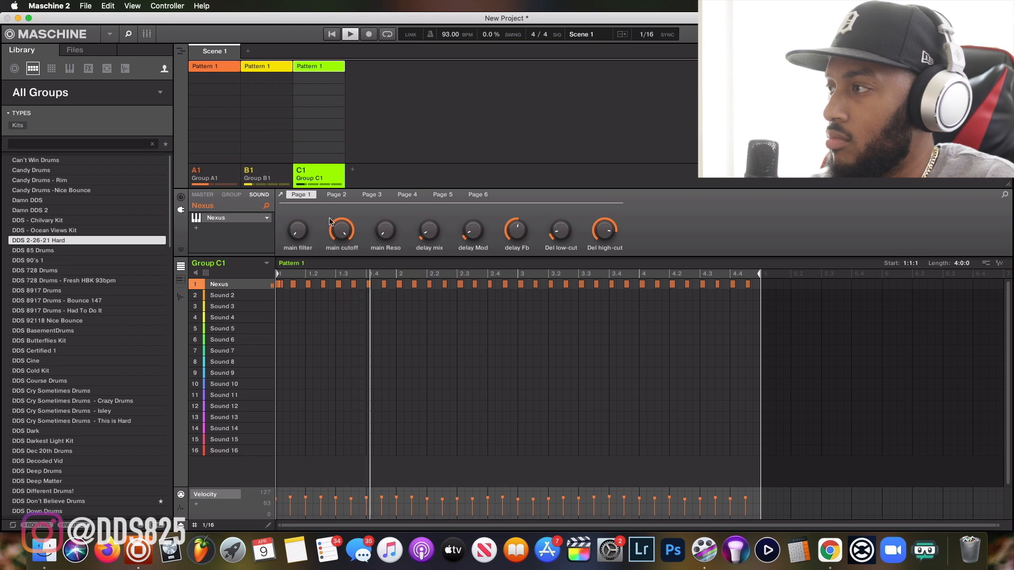
Load the Candy Drums -Nice Bounce kit into a fourth group and record kick and snare hits in Pattern 2
left_click(352, 170)
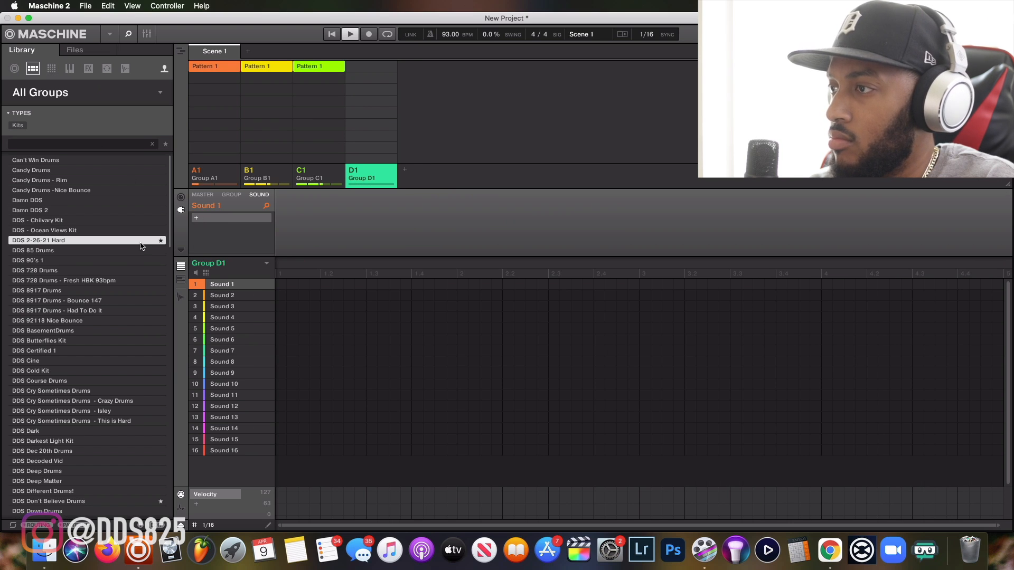
left_click(99, 191)
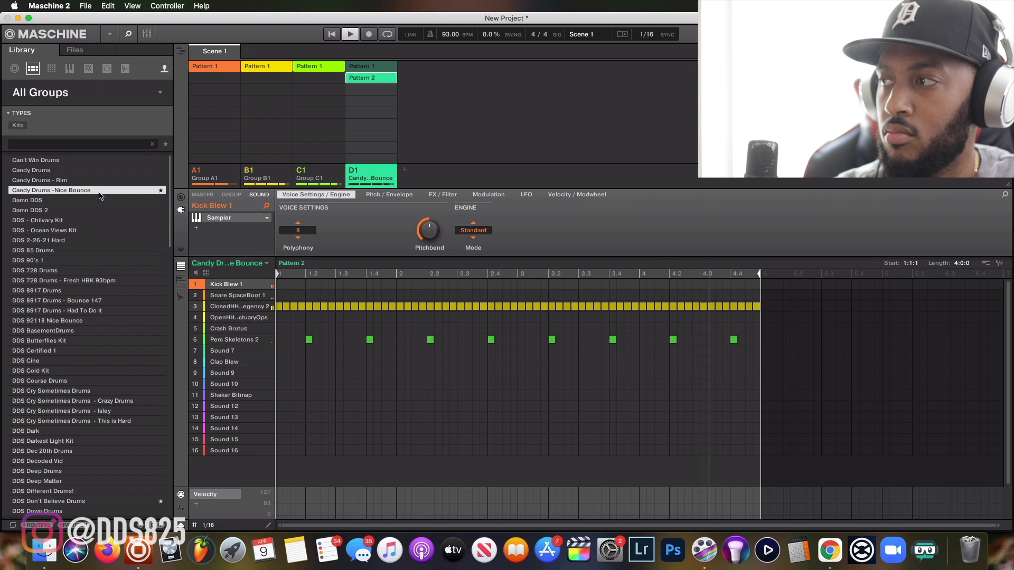
key("r")
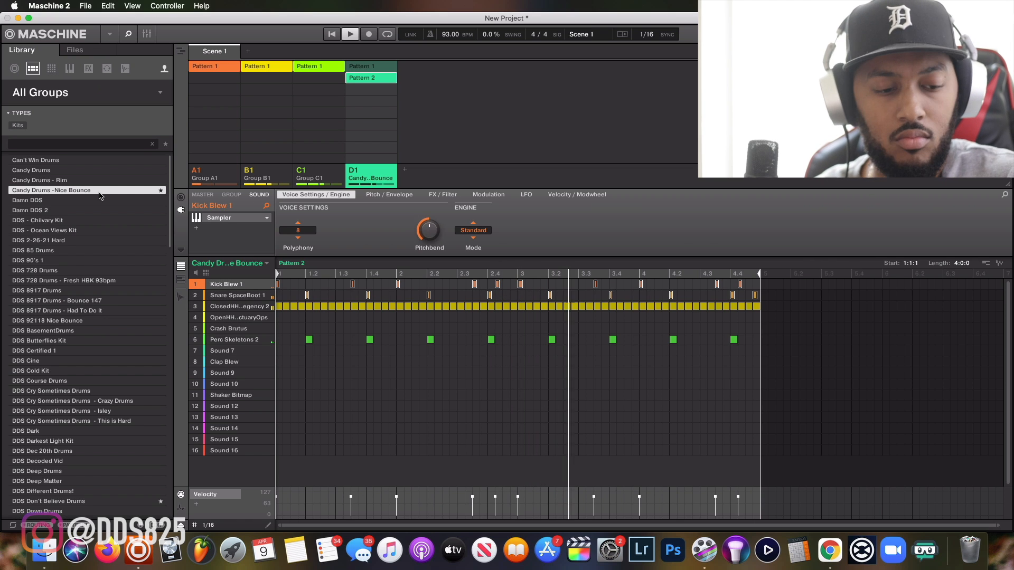
Try recording extra kick hits just before beat 4.4 of Pattern 2 and delete them
key("r")
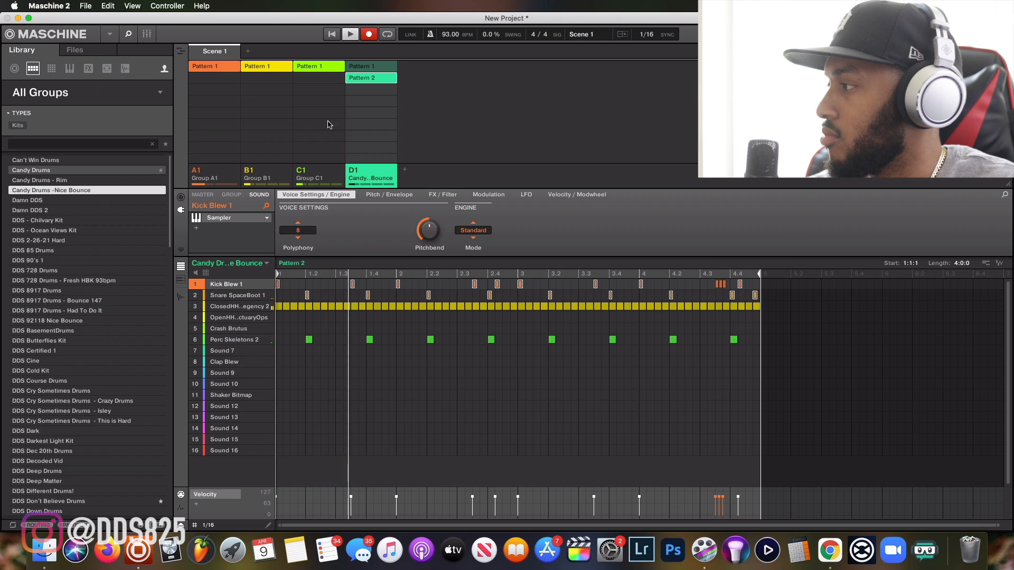
left_click(716, 284)
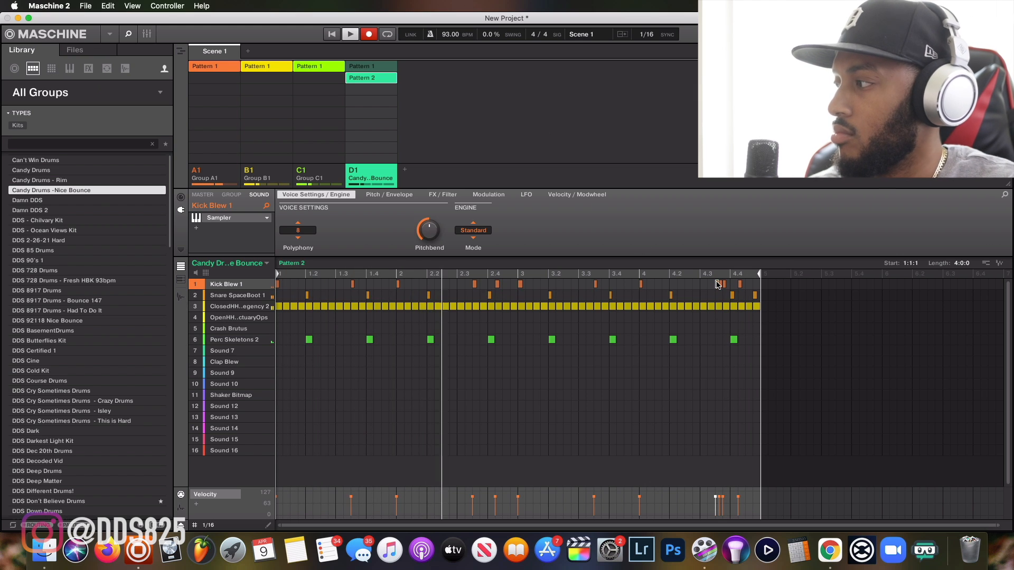
key("Delete")
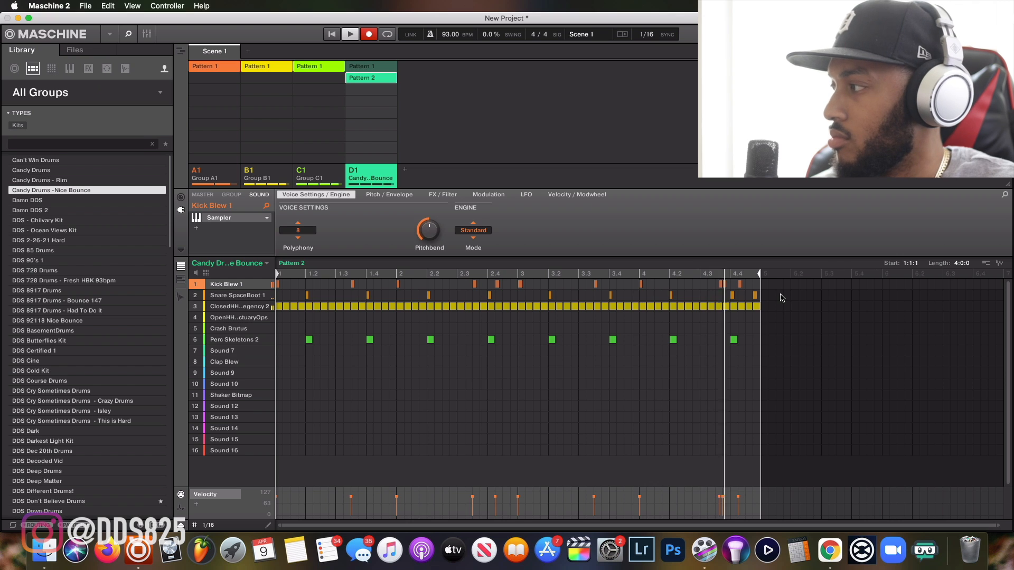
left_click_drag(728, 282, 715, 286)
key("Delete")
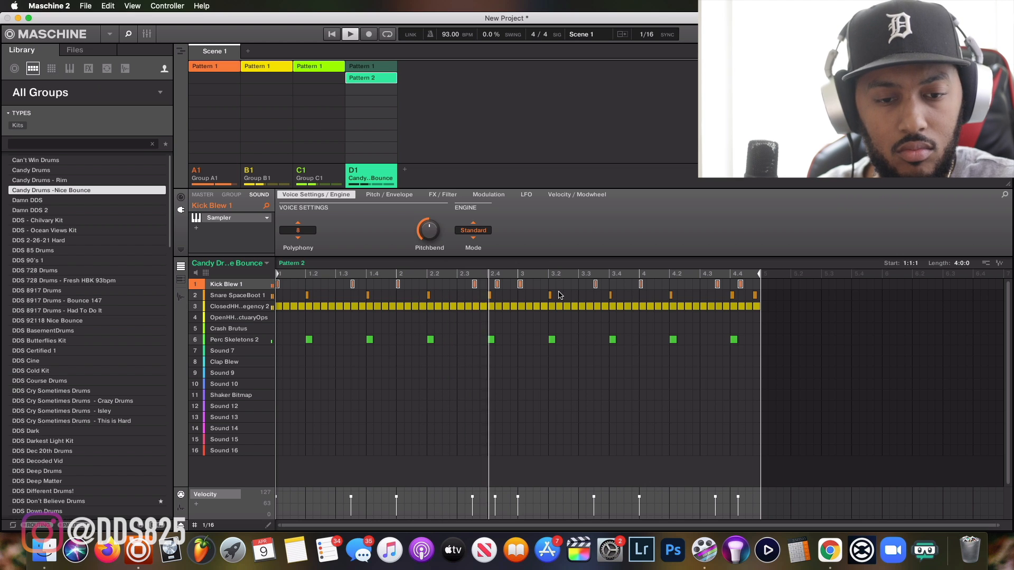
Record a fast kick roll from beat 4.4 to the end of Pattern 2 and rework its individual hits
key("r")
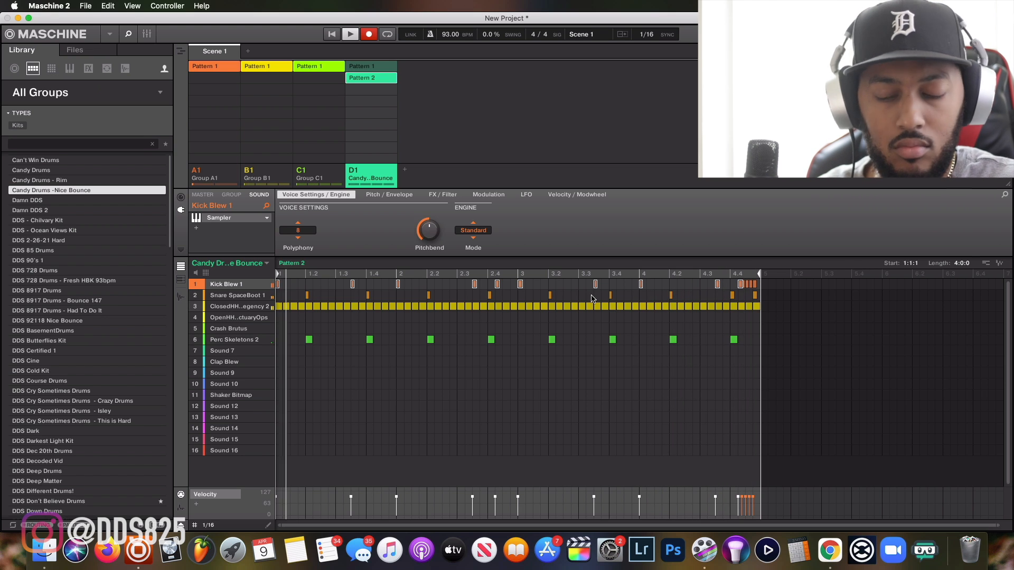
key("super+z")
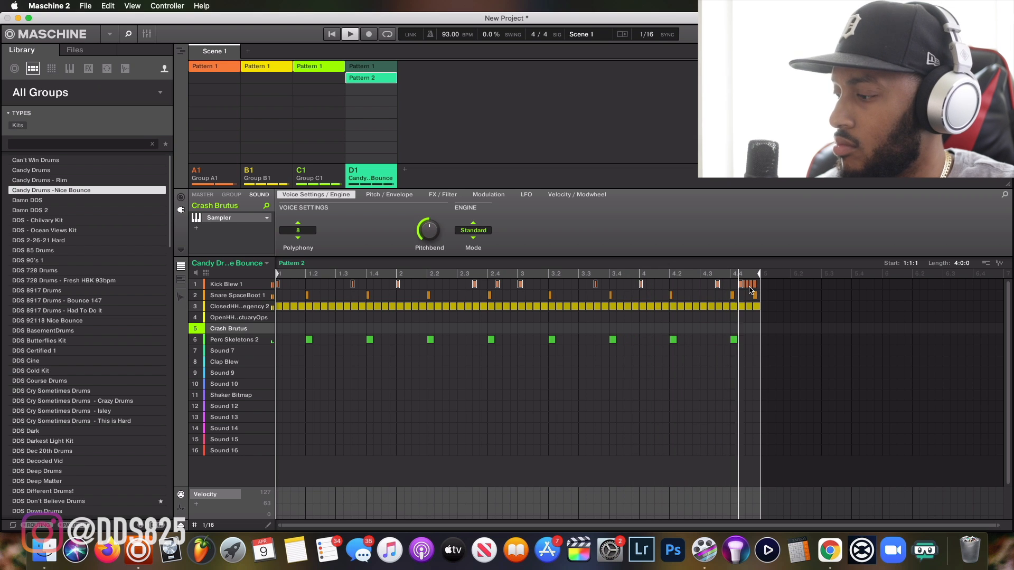
key("Delete")
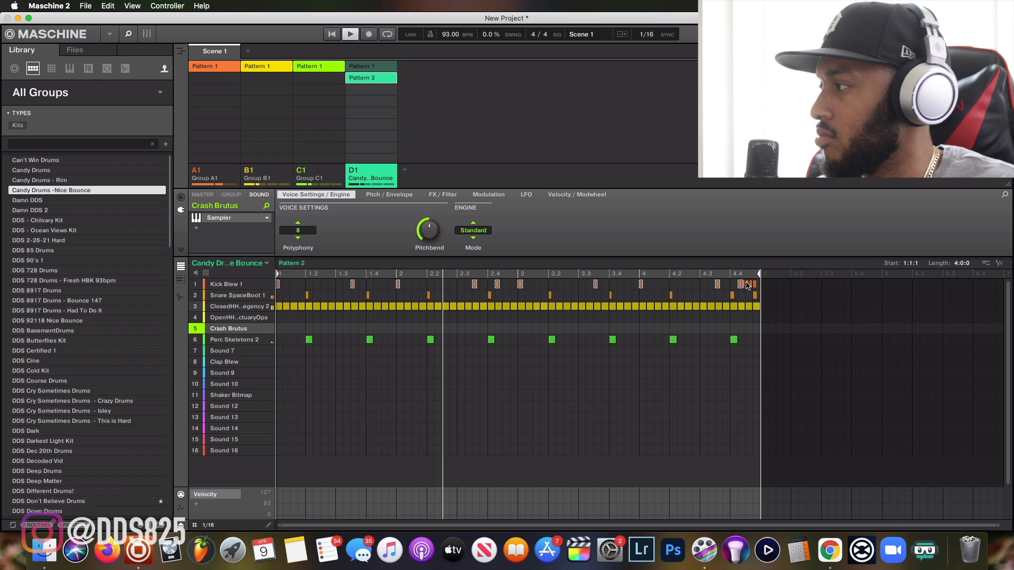
key("super+z")
left_click(741, 295)
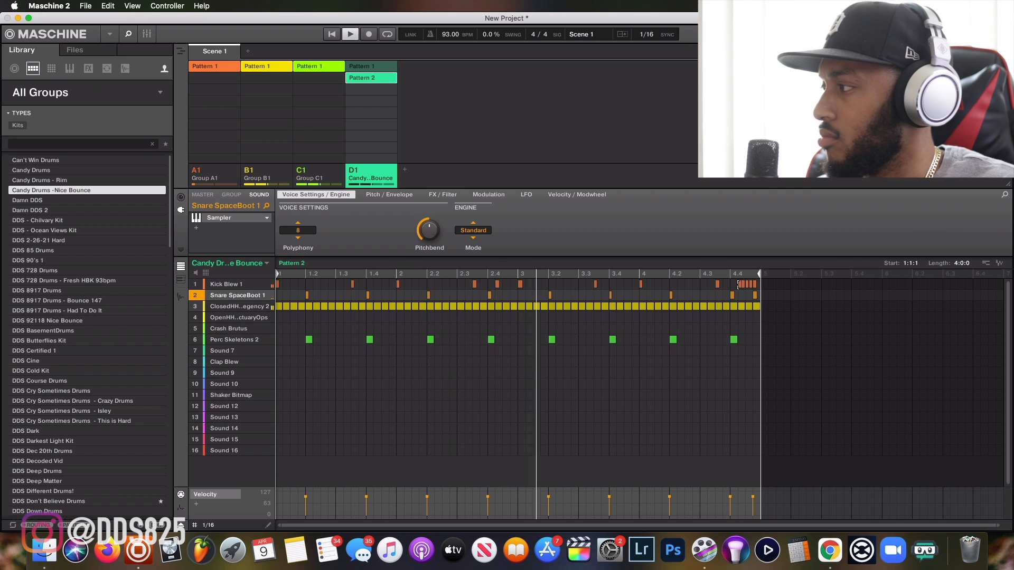
left_click(741, 284)
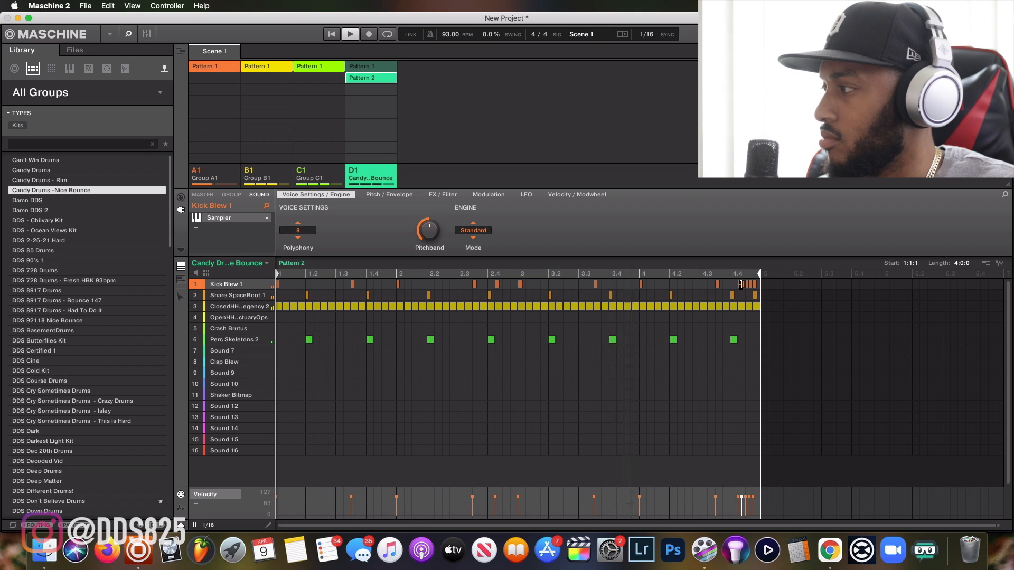
left_click(741, 284)
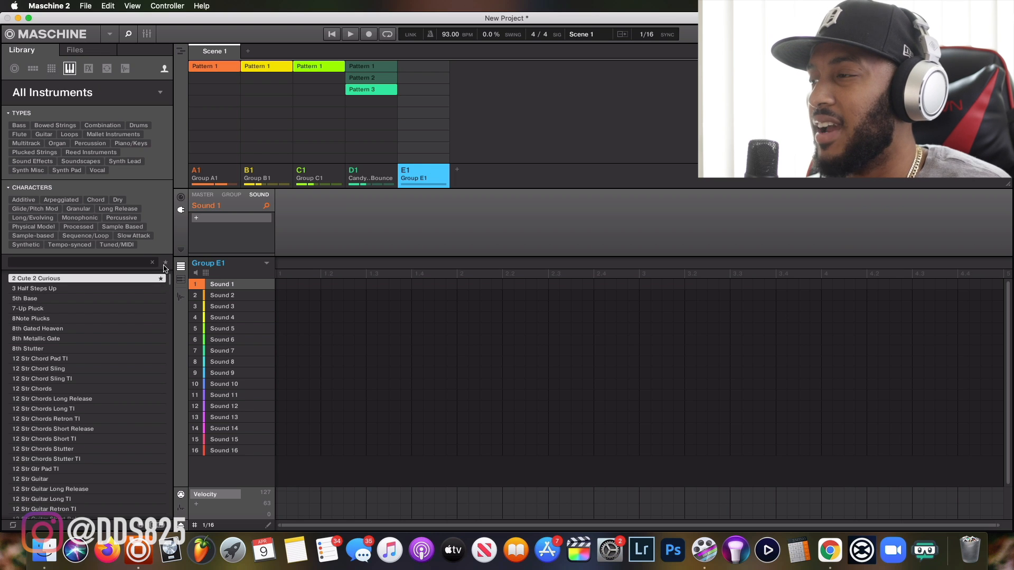
Load Nexus (VST) on the first sound of the fifth group and search its presets for "reso"
left_click(250, 219)
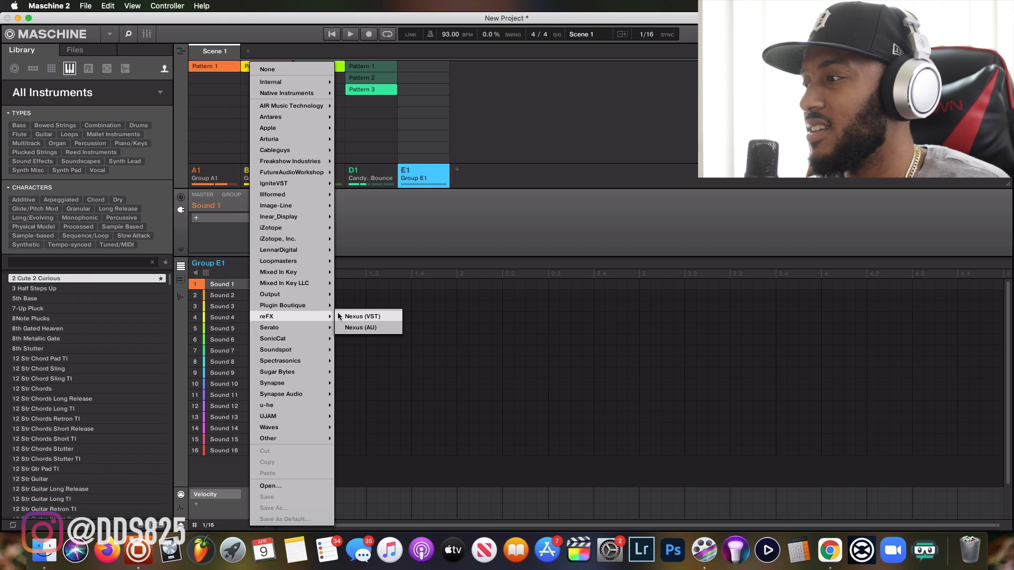
left_click(362, 317)
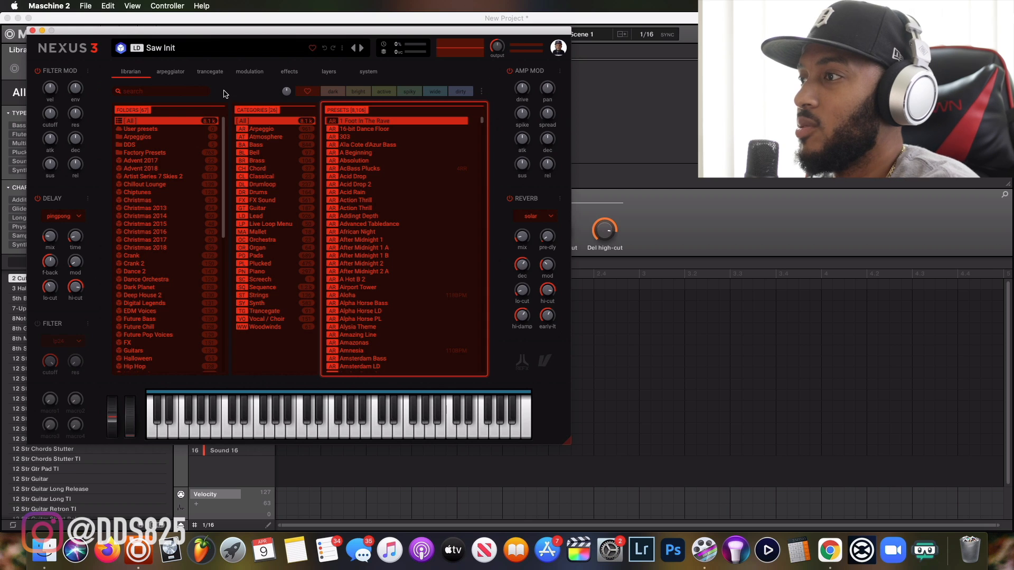
left_click(172, 93)
type("res")
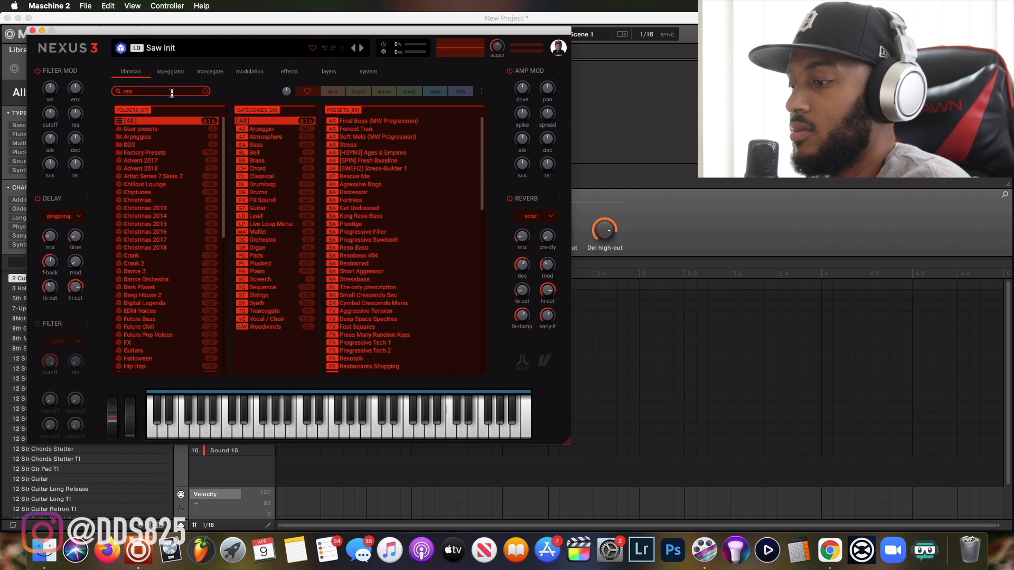
type("o")
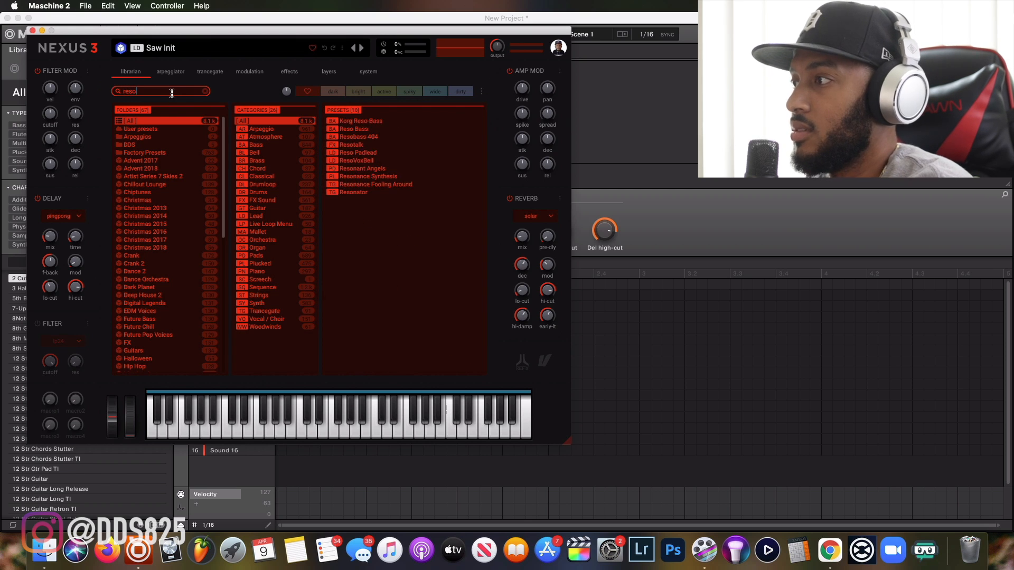
Browse the found Nexus presets, load Korg Reso-Bass, view its layers, and close the plug-in window
left_click(376, 129)
key("Down")
key("Down")
key("Down")
key("Up")
key("Up")
key("Up")
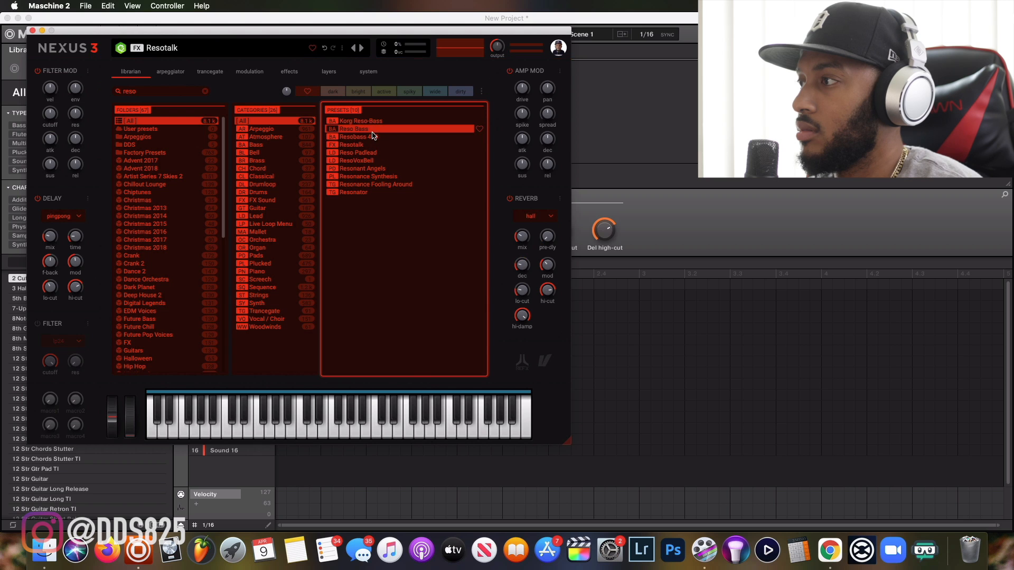
key("Up")
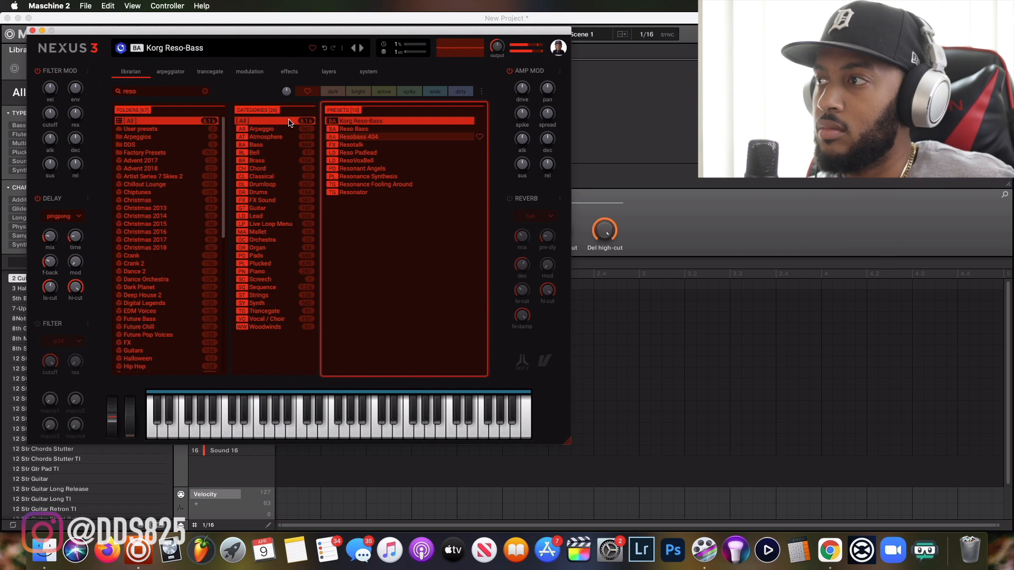
left_click(327, 74)
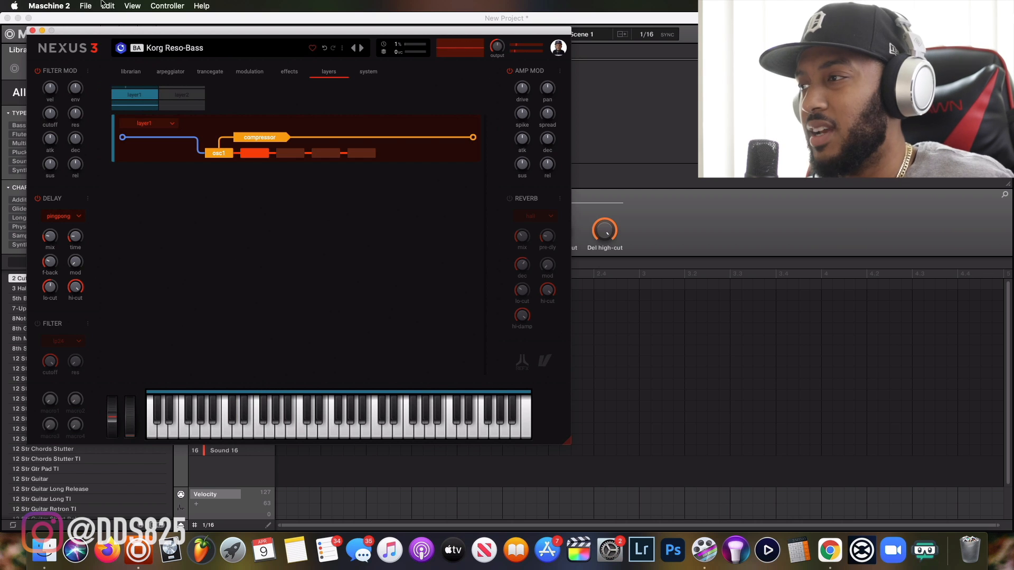
left_click(33, 31)
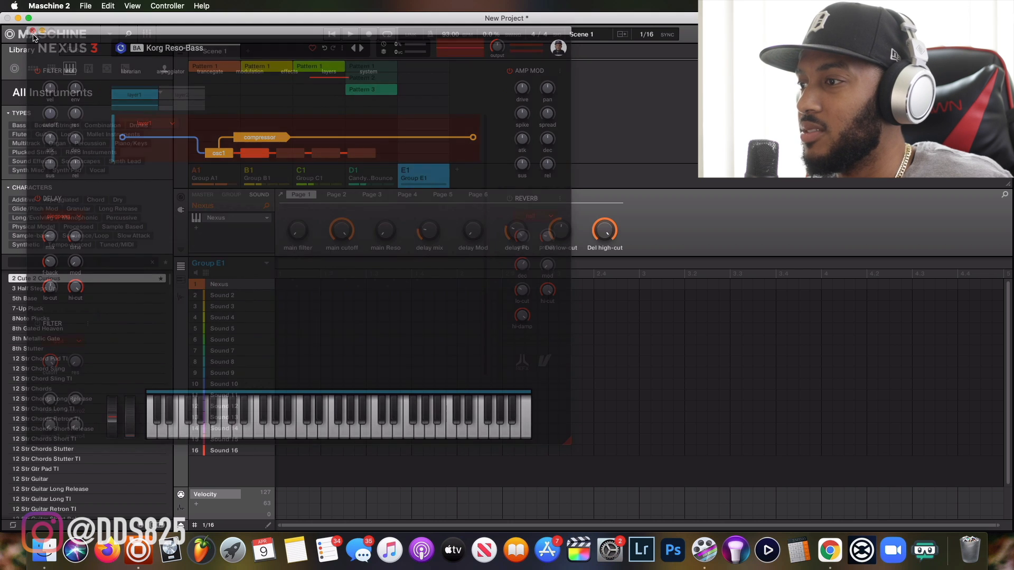
Filter the instrument library to the Bass type, check the favorites, and switch to the user content
left_click(19, 126)
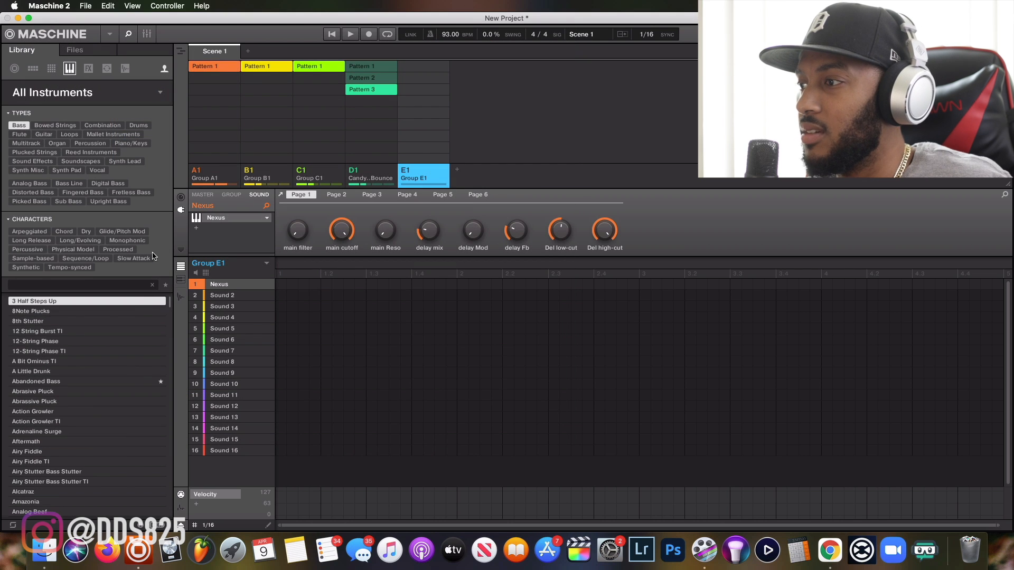
left_click(164, 285)
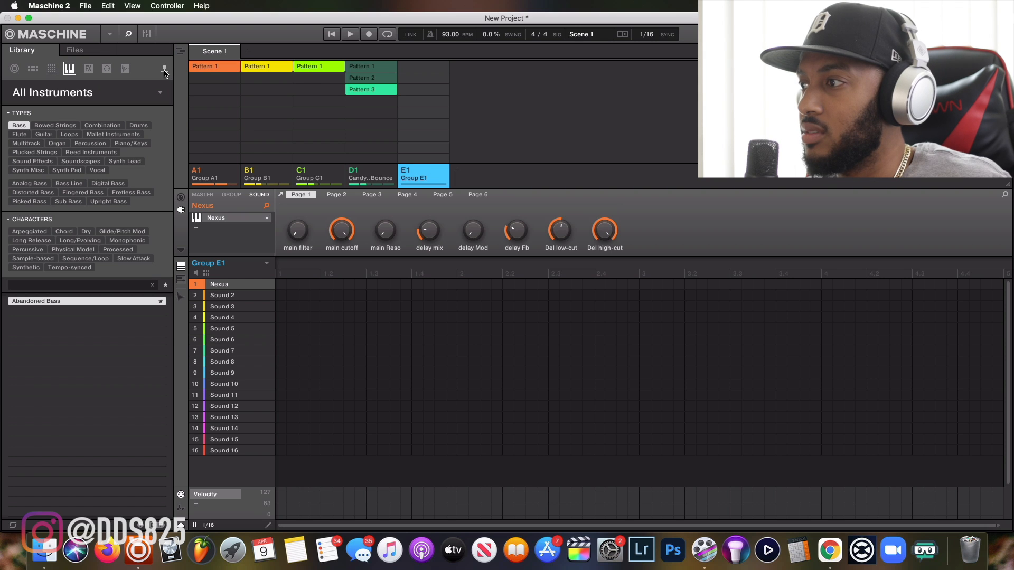
left_click(164, 72)
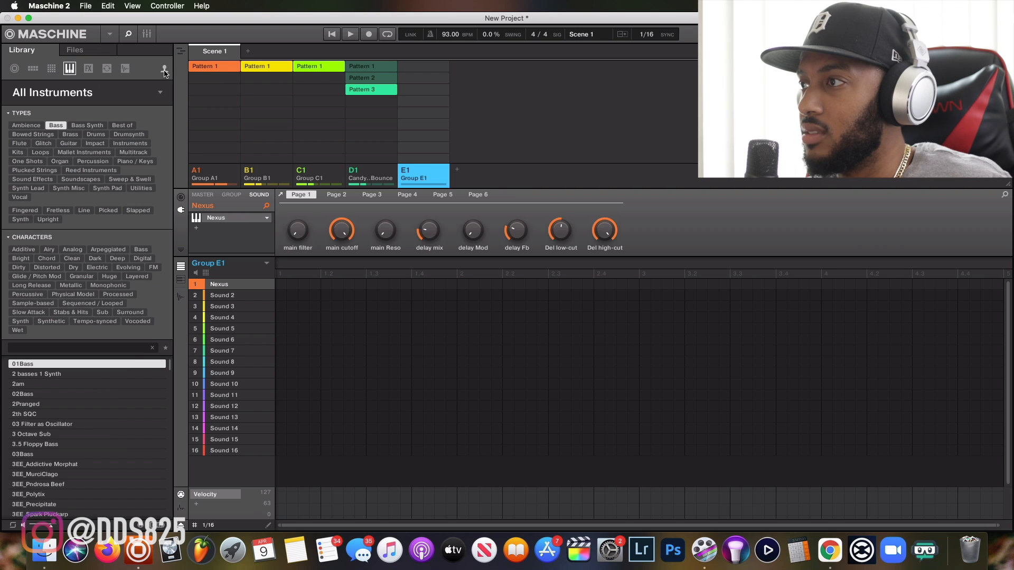
Limit the bass instrument results to favorites and load the BatAttack preset on the first sound of Group E1
left_click(166, 349)
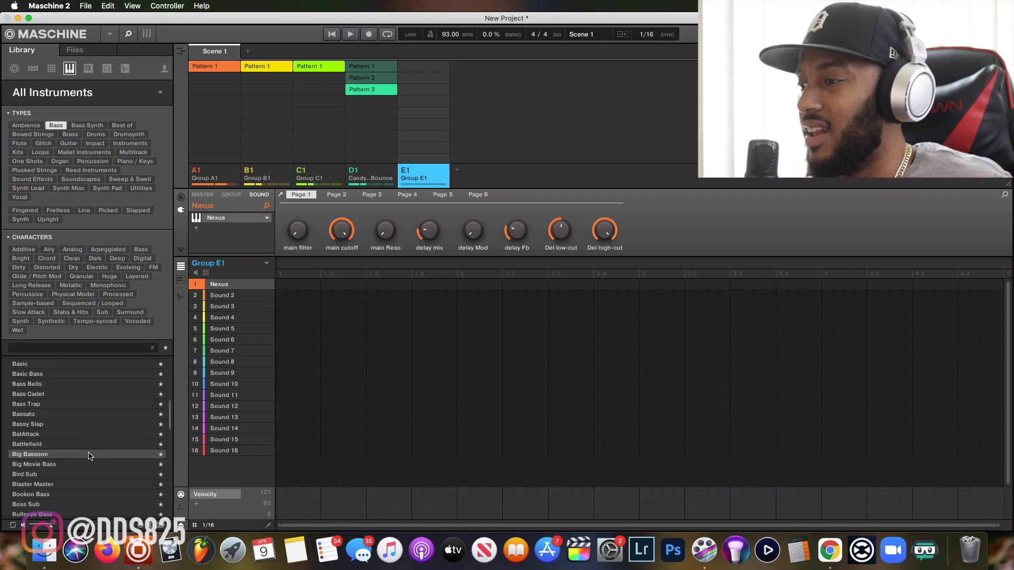
scroll(79, 441, "down", 5)
scroll(74, 433, "up", 5)
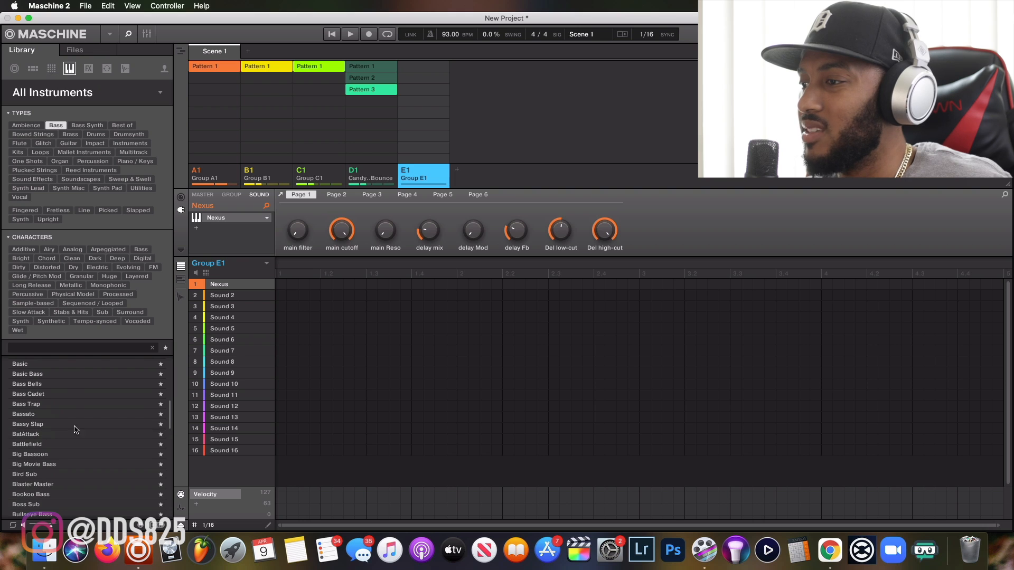
scroll(79, 463, "down", 1)
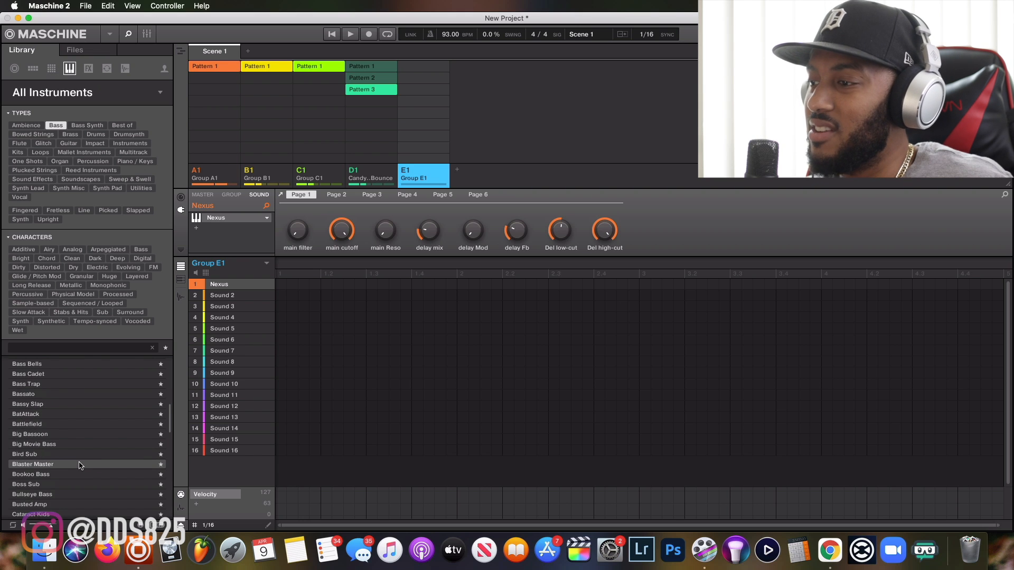
scroll(77, 443, "up", 2)
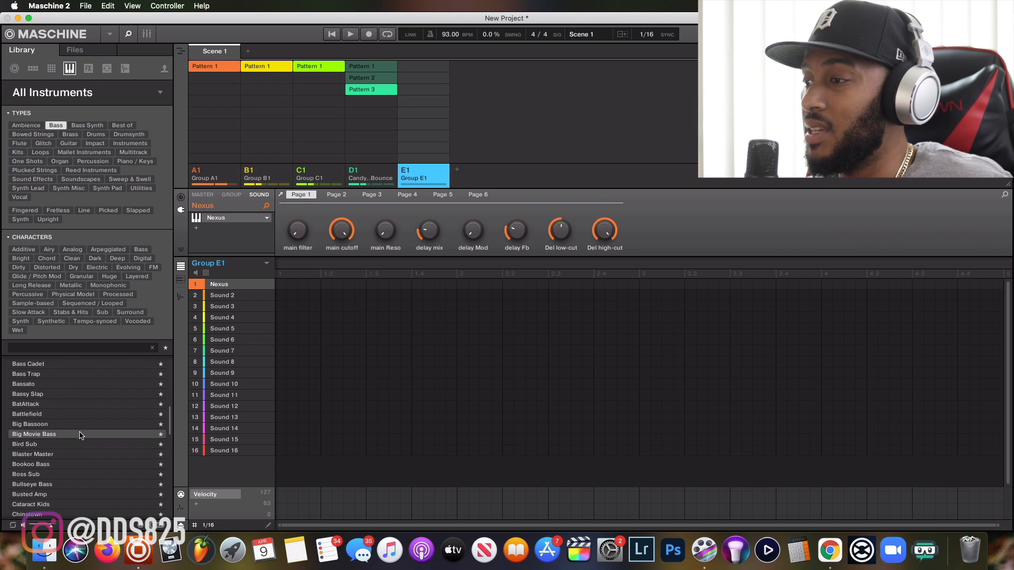
left_click(73, 405)
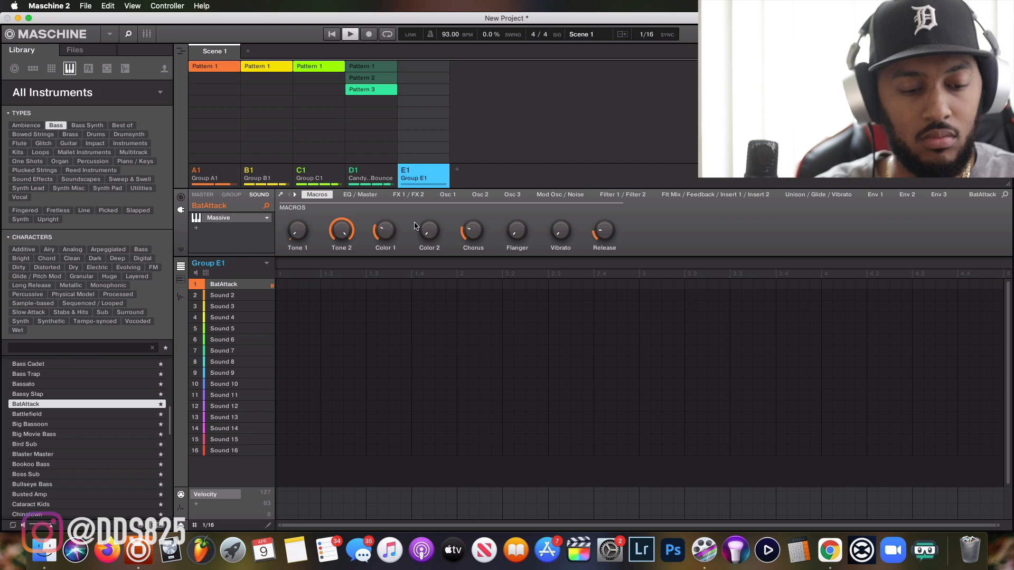
Record a four-bar BatAttack bass line into Group E1's Pattern 1 and raise the Color 1 macro slightly
key("r")
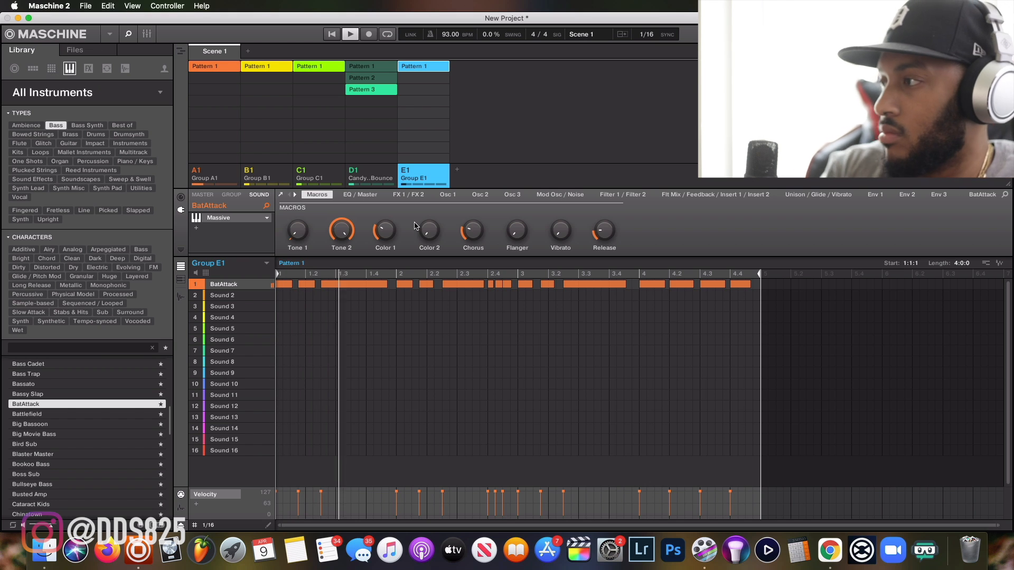
left_click_drag(388, 233, 388, 223)
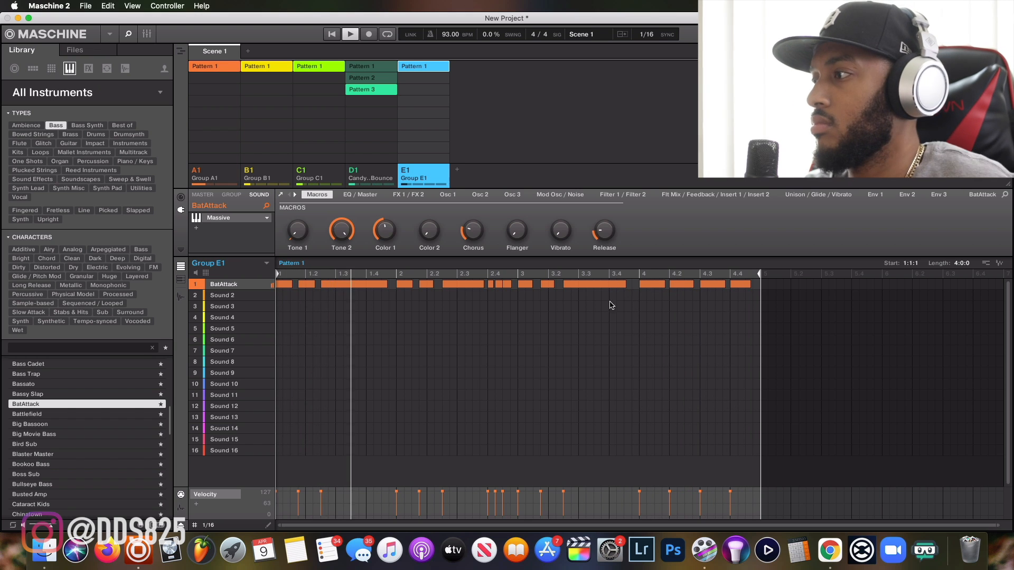
left_click_drag(386, 232, 386, 240)
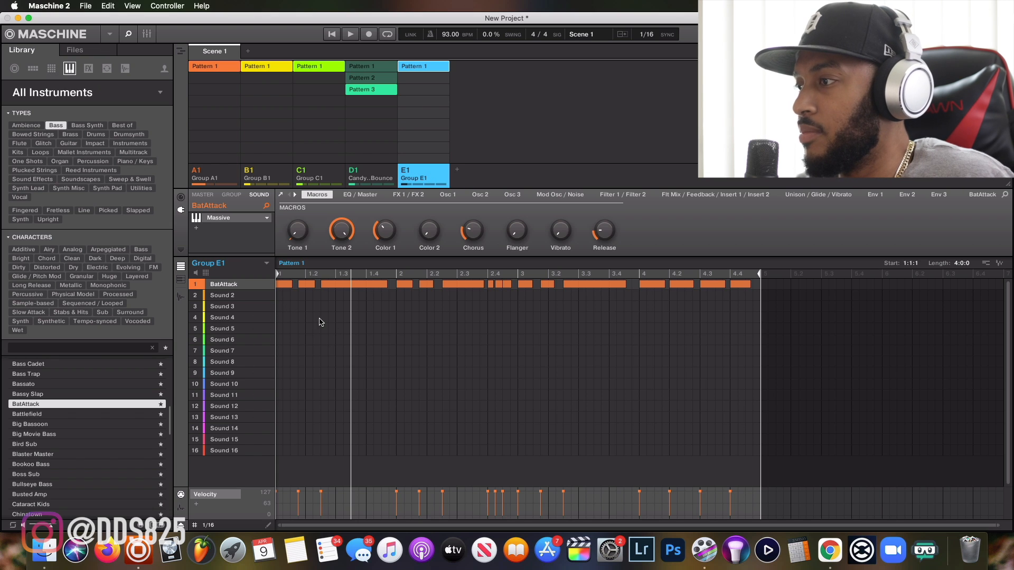
Copy all the BatAttack bass notes into a new sixth group with Nexus loaded on its first sound, and start playback
left_click(183, 280)
left_click_drag(286, 344, 742, 415)
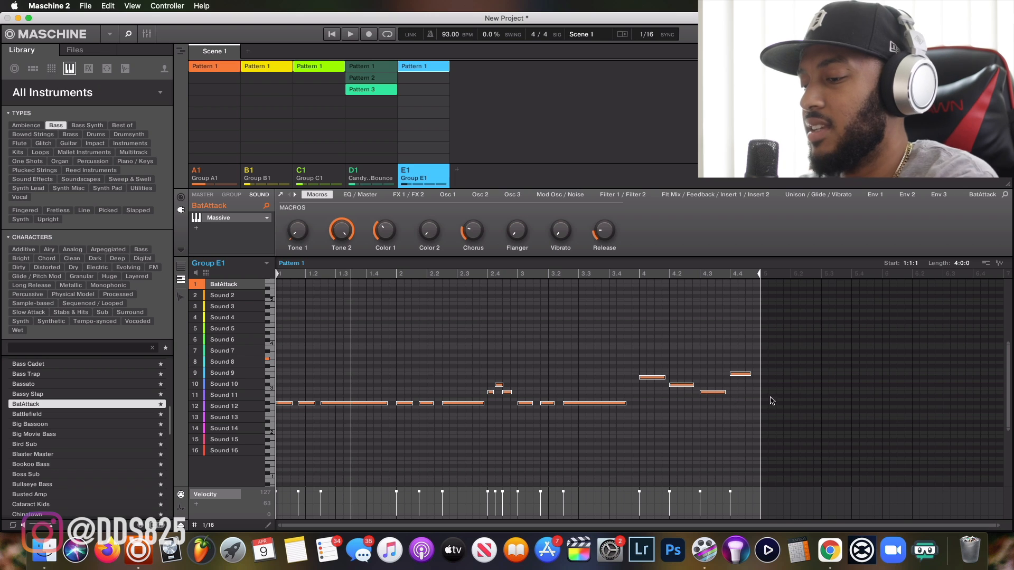
left_click(458, 169)
left_click(252, 218)
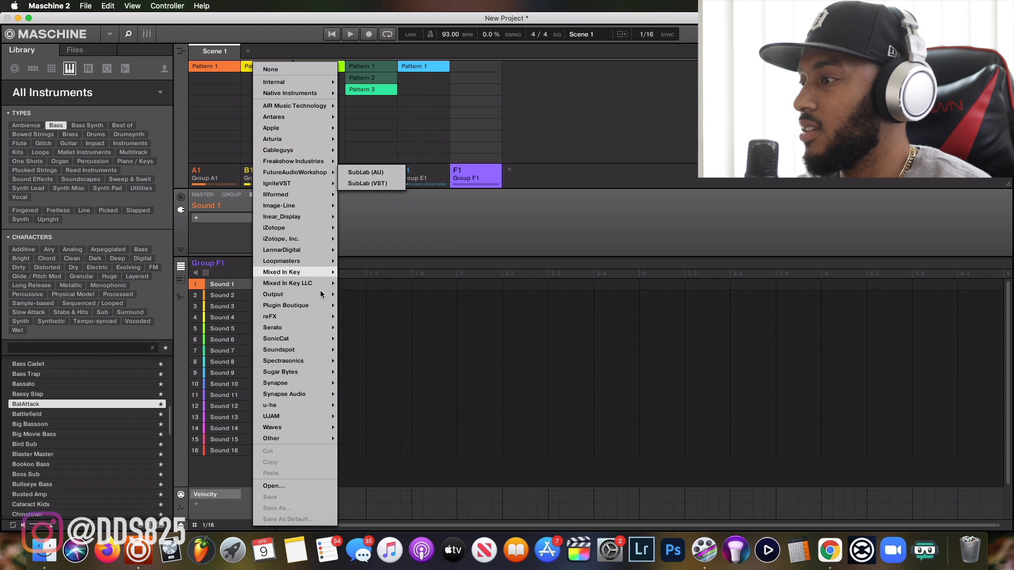
left_click(351, 327)
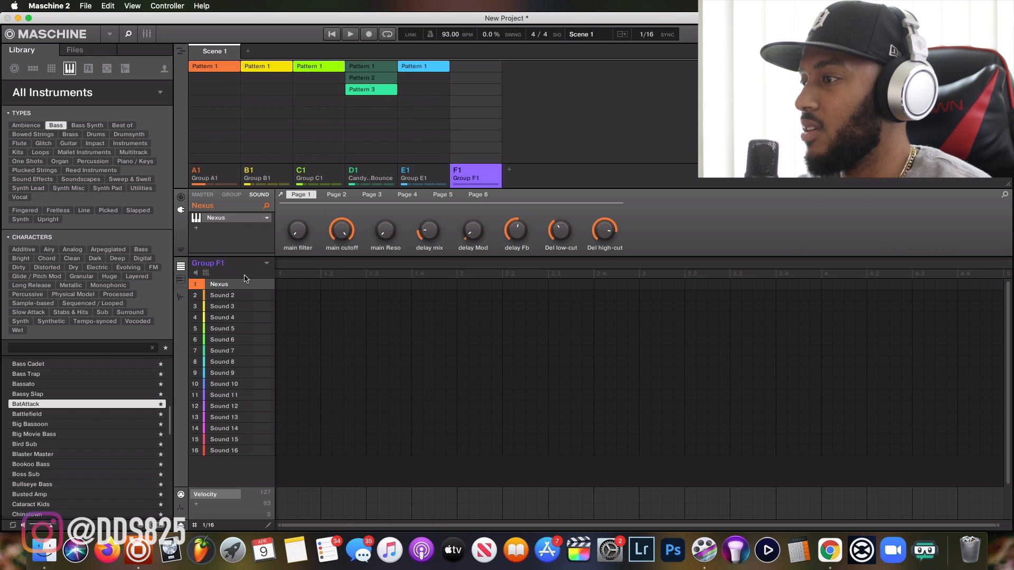
left_click(181, 279)
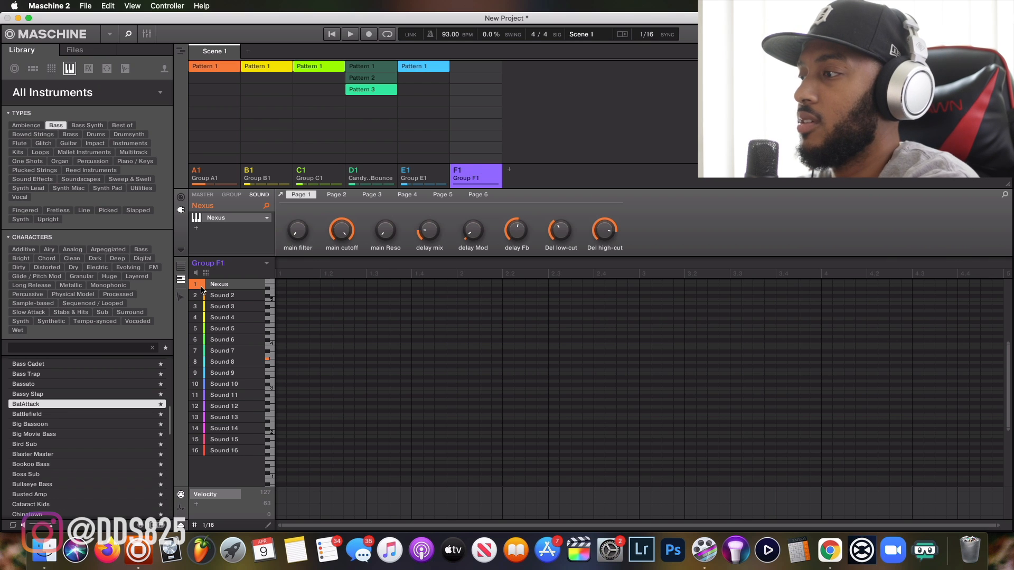
key("super+v")
key("space")
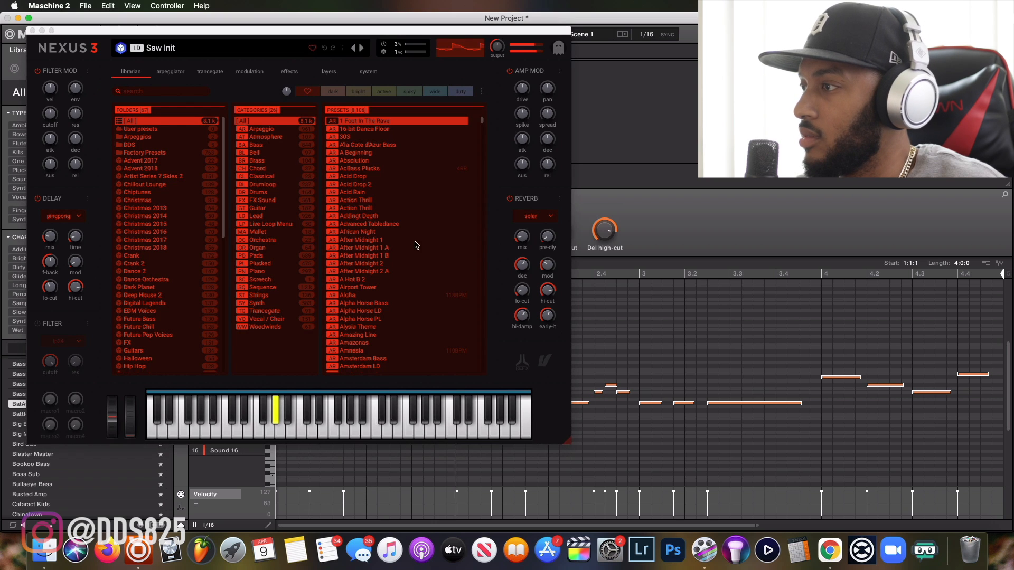
Load the Basic Sine preset from the Nexus Bass category and transpose the pasted notes down one octave
left_click(257, 145)
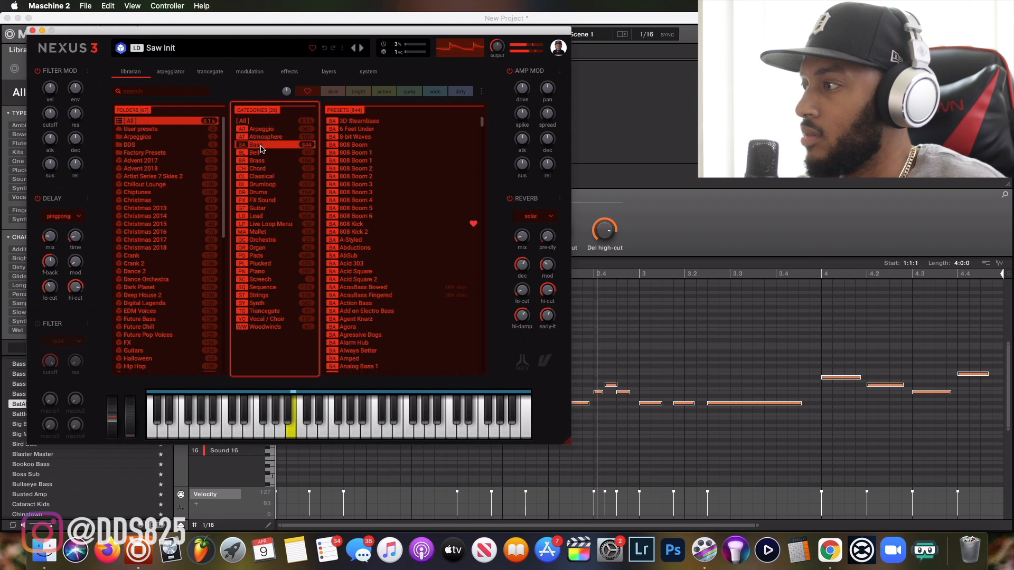
scroll(403, 279, "down", 3)
scroll(418, 295, "down", 3)
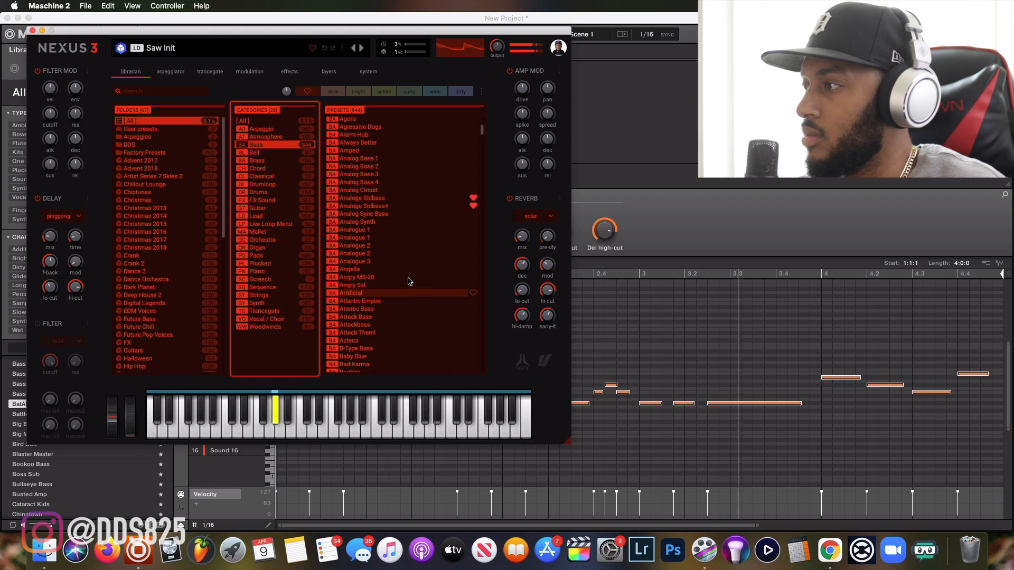
scroll(399, 238, "down", 5)
scroll(397, 259, "down", 5)
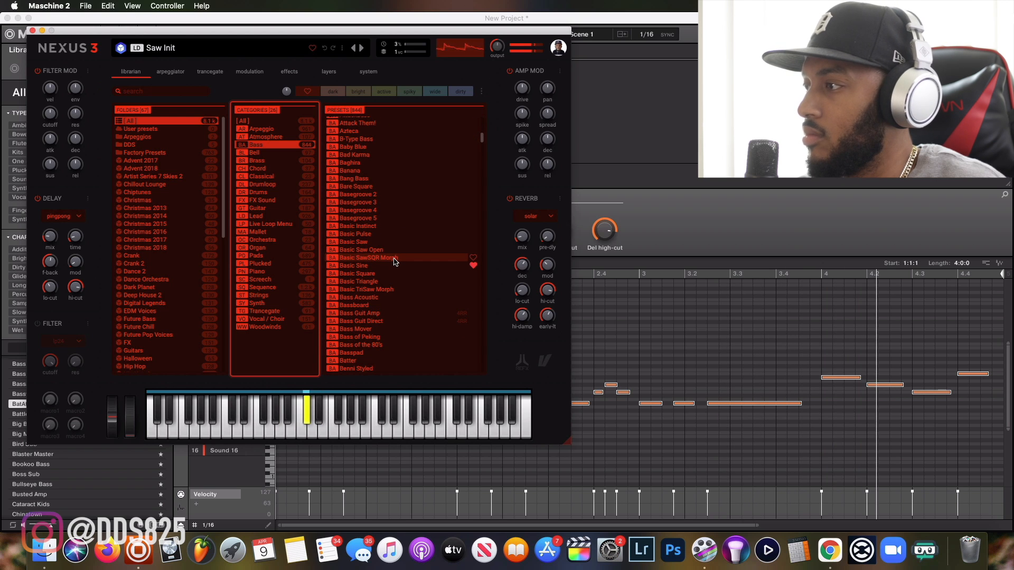
left_click(392, 267)
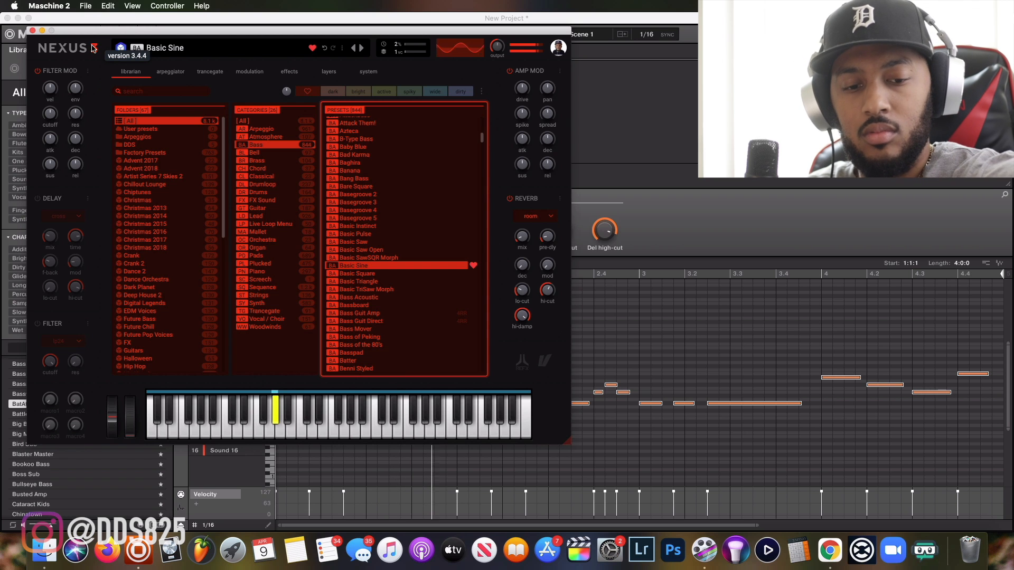
key("shift+Down")
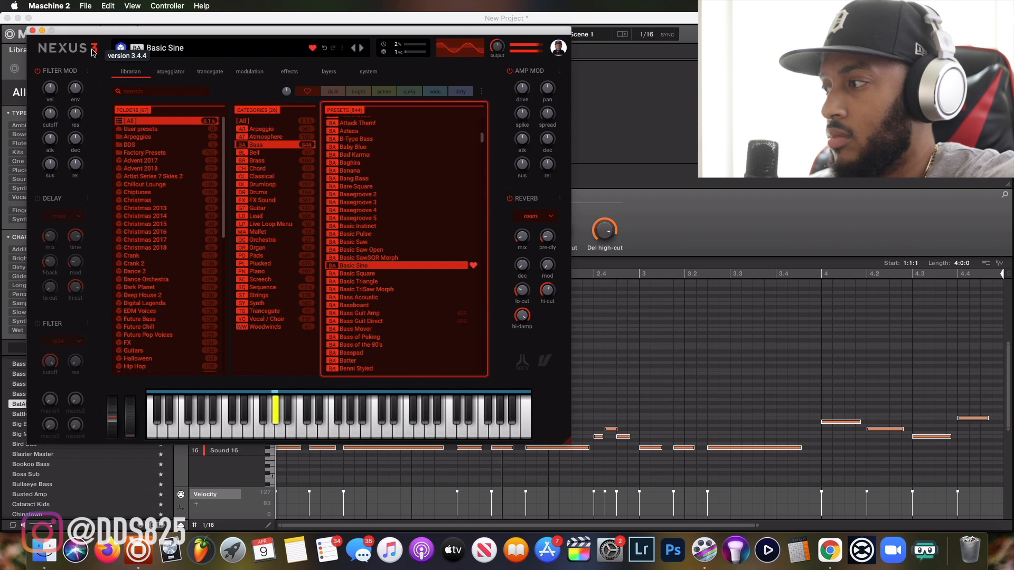
left_click(33, 30)
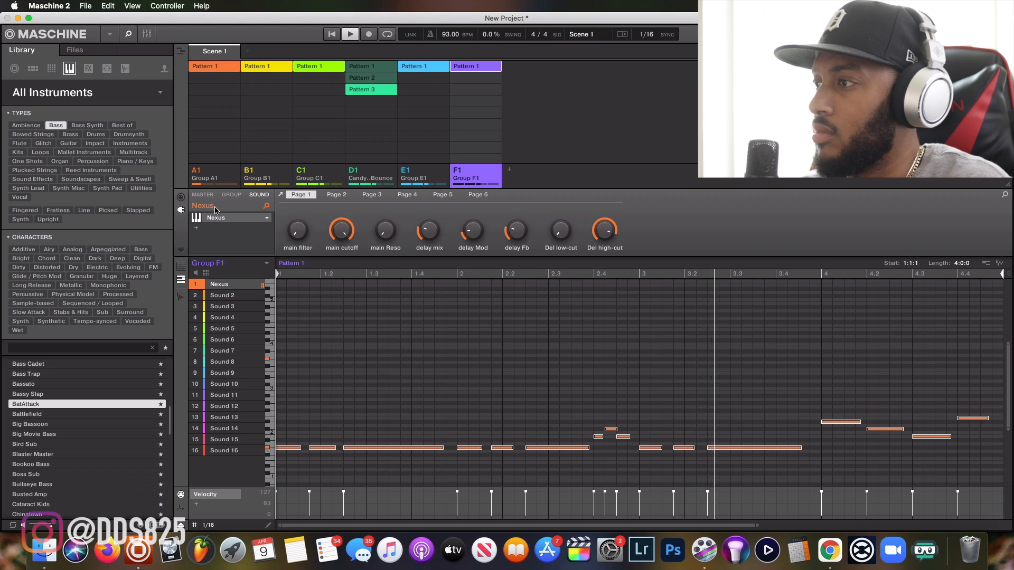
Set the output level of the Basic Sine Nexus instance to 77 and close its window
left_click(235, 220)
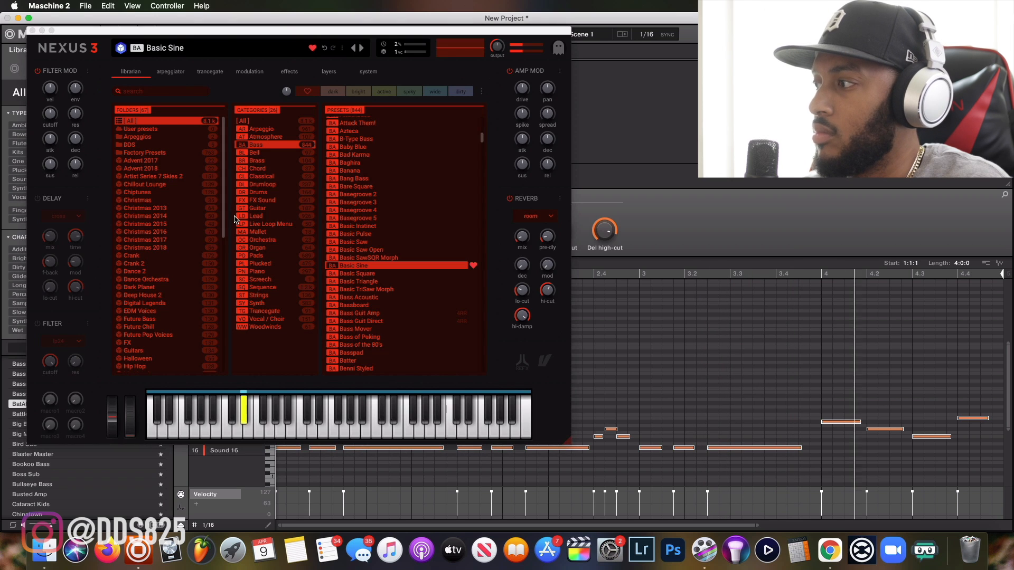
mouse_move(497, 47)
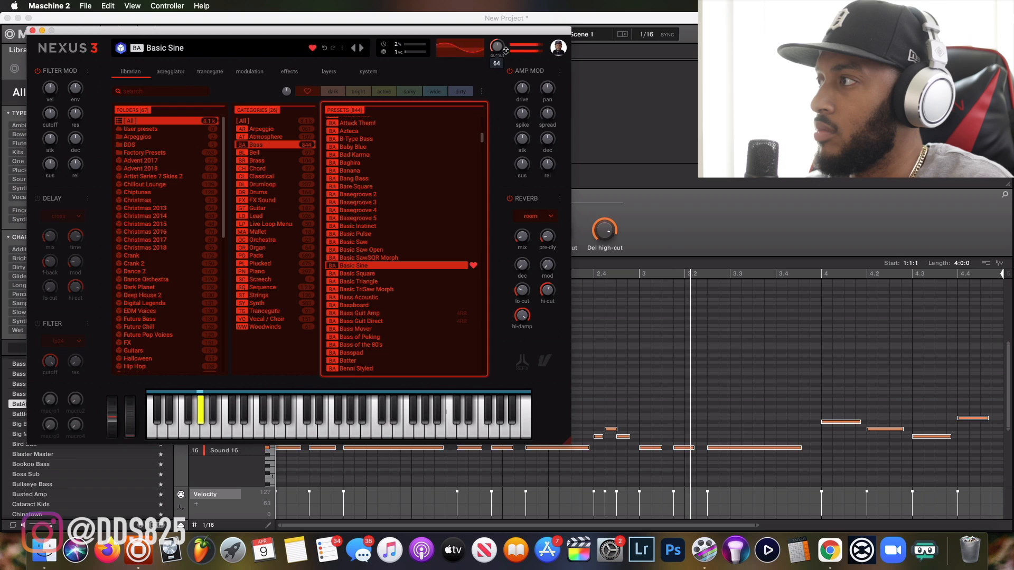
left_click_drag(499, 63, 511, 3)
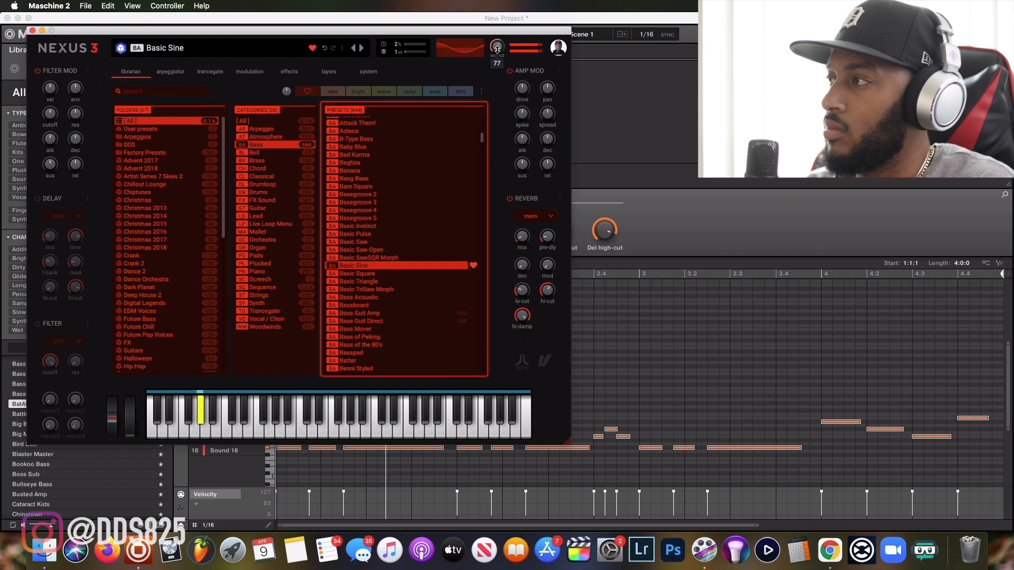
left_click(31, 31)
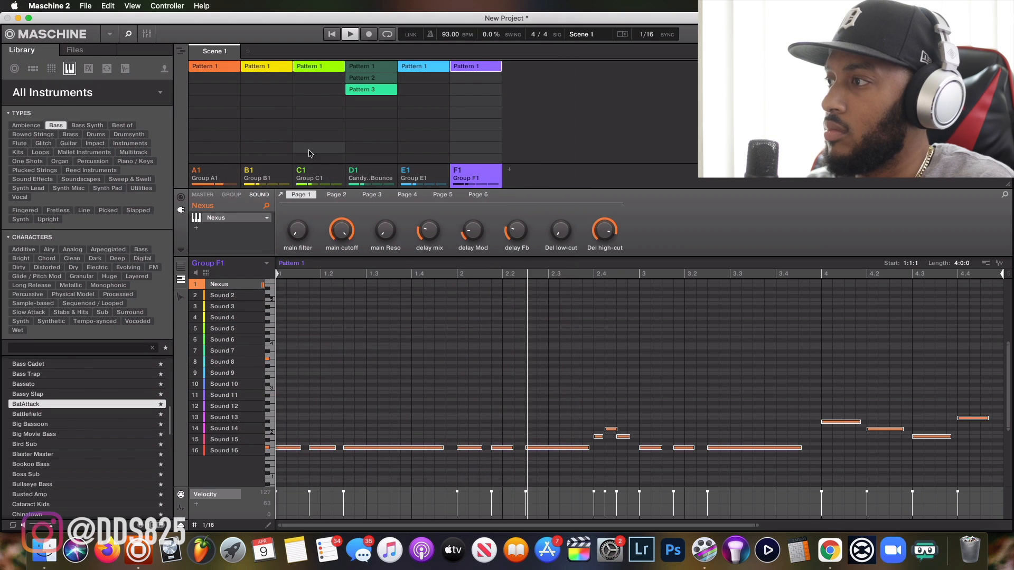
Add ShaperBox 2 (VST) as an effect after Nexus on the first sound of Group C1
left_click(323, 181)
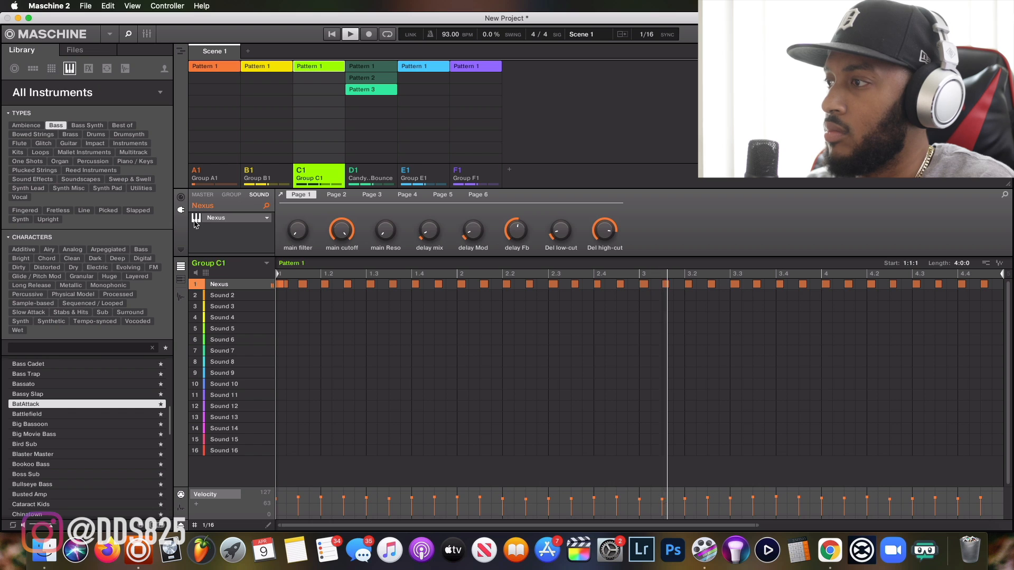
left_click(211, 218)
mouse_move(264, 328)
mouse_move(253, 294)
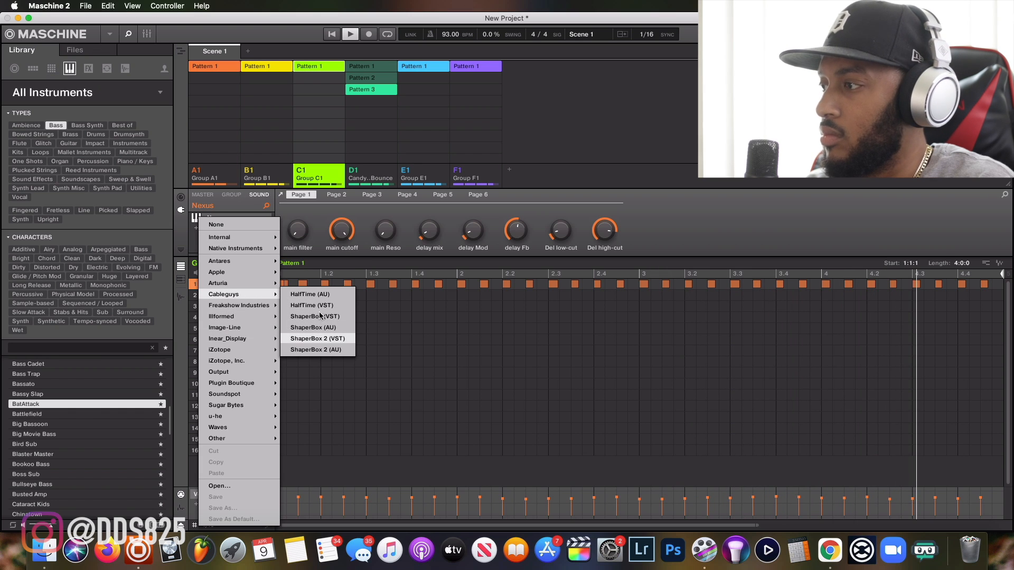
left_click(317, 339)
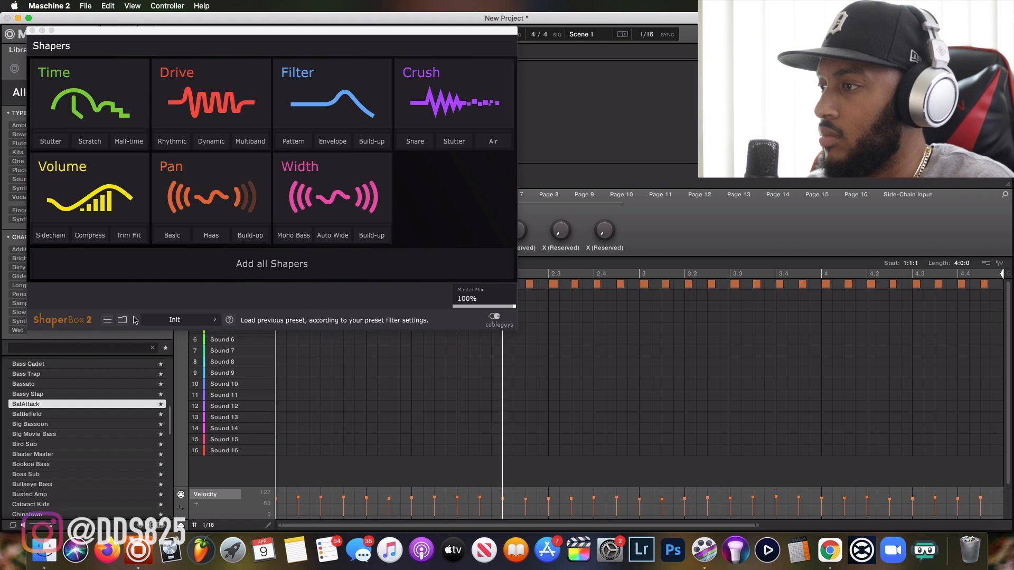
Load the Reverse Fill preset in ShaperBox 2 and close the plug-in window
left_click(127, 321)
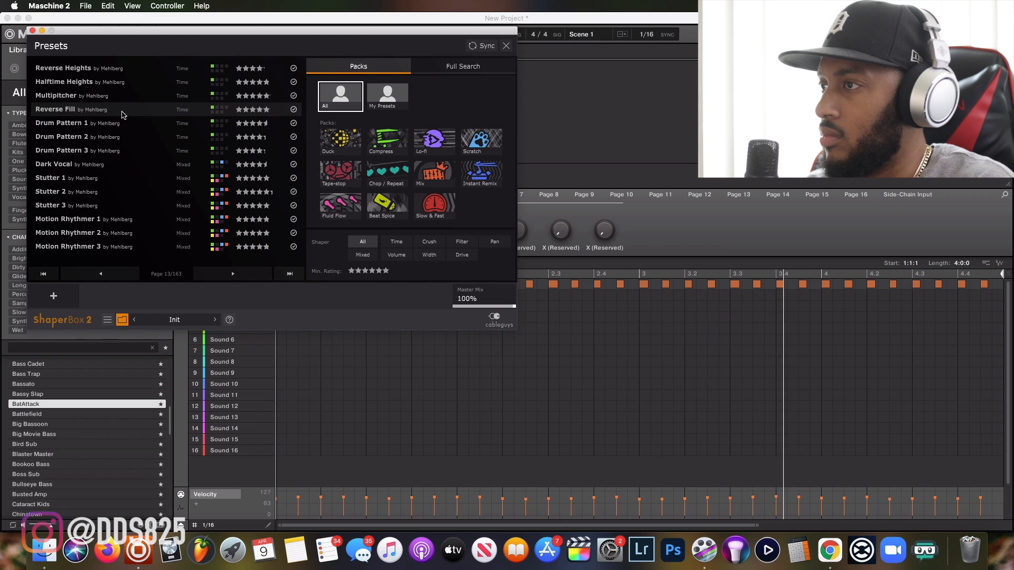
left_click(105, 110)
left_click(33, 30)
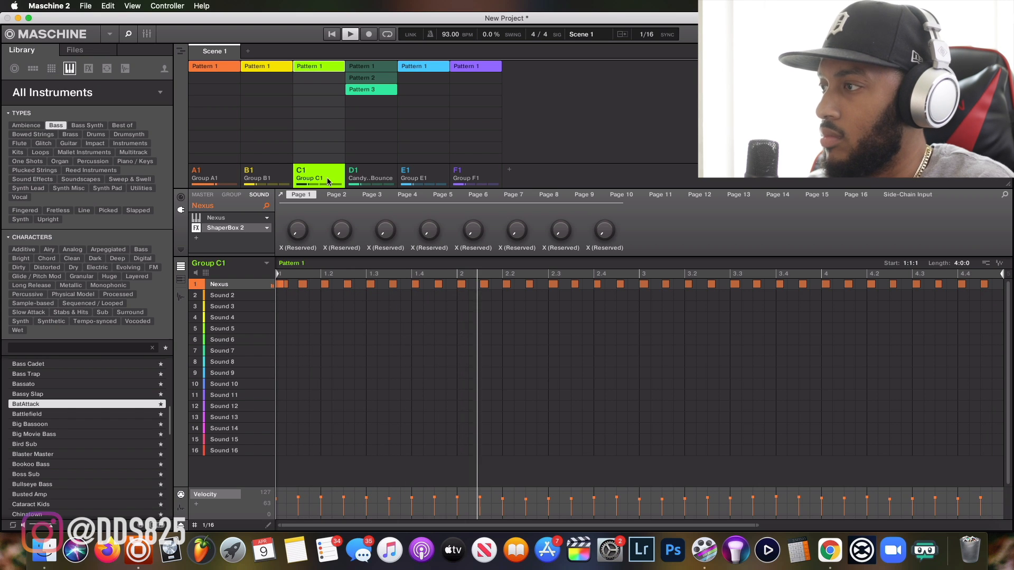
Add HalfTime (AU) after Nexus on Group A1's first sound, with Smooth at FX 104 ms and Mix at 65%
left_click(283, 180)
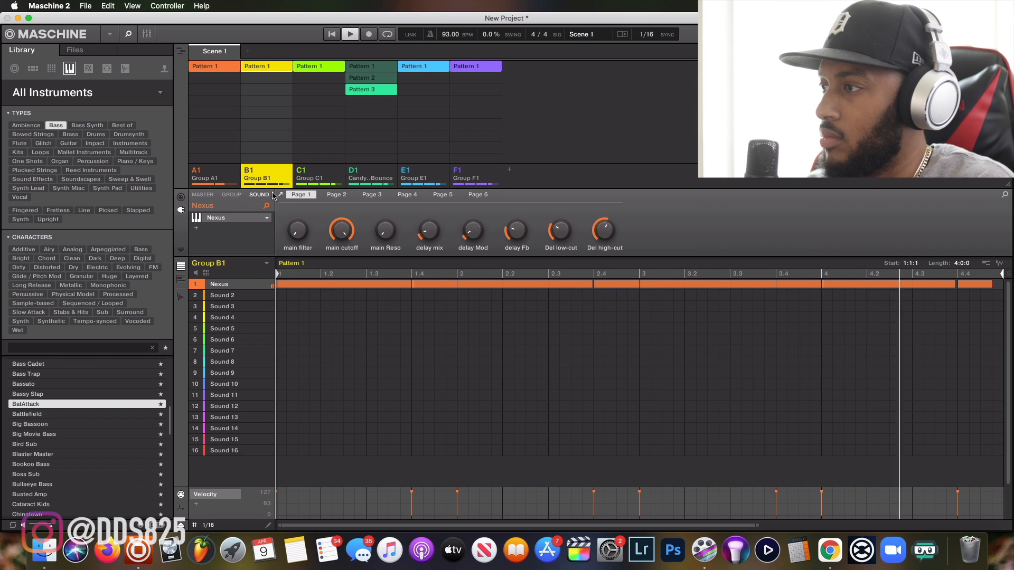
left_click(209, 181)
left_click(199, 226)
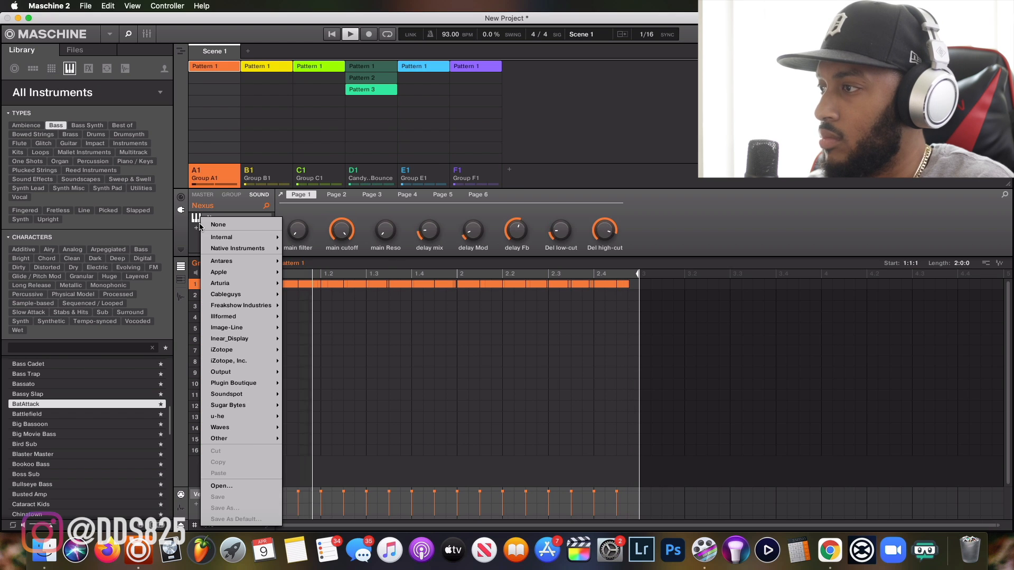
mouse_move(256, 295)
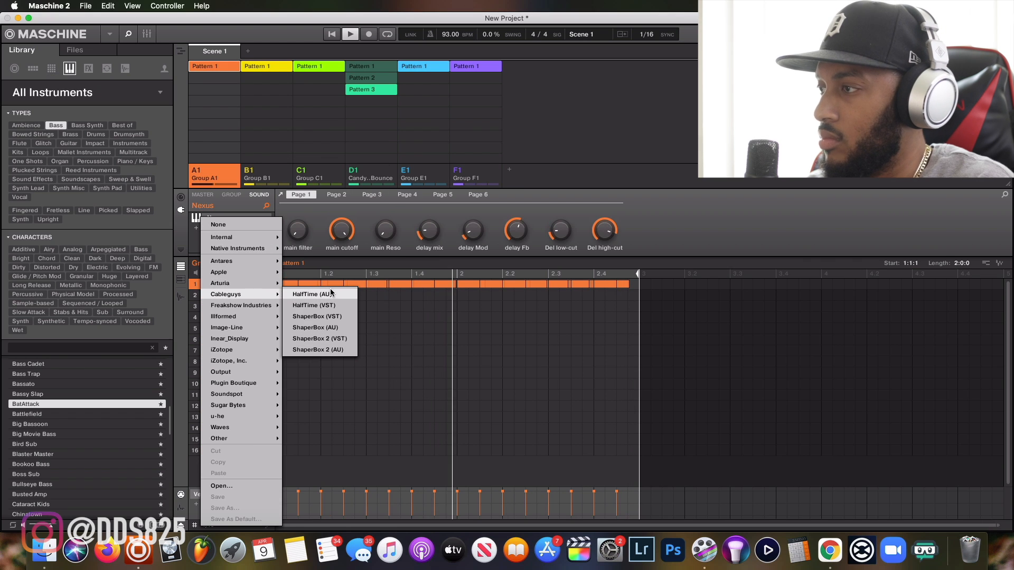
left_click(312, 294)
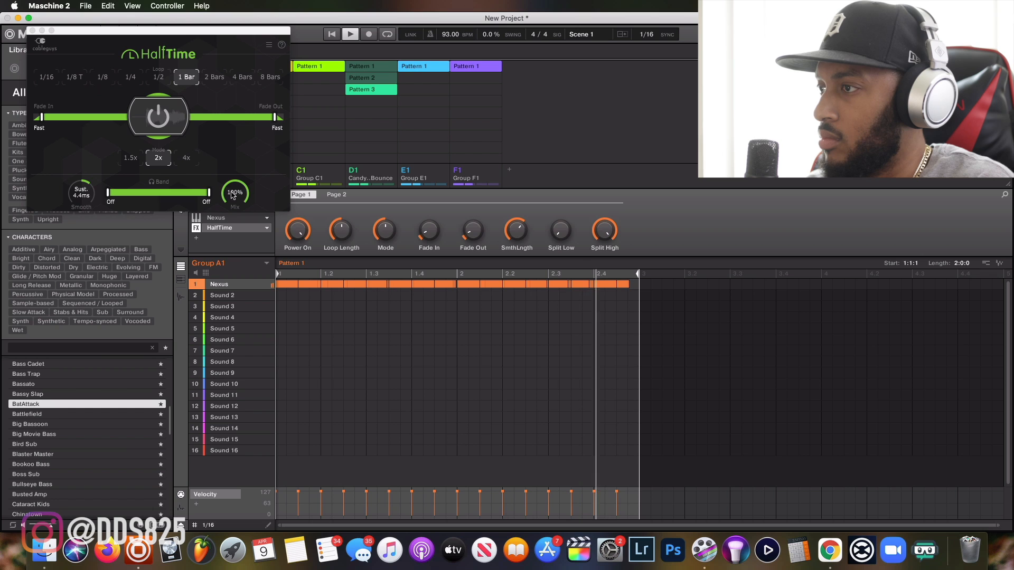
left_click_drag(81, 192, 81, 222)
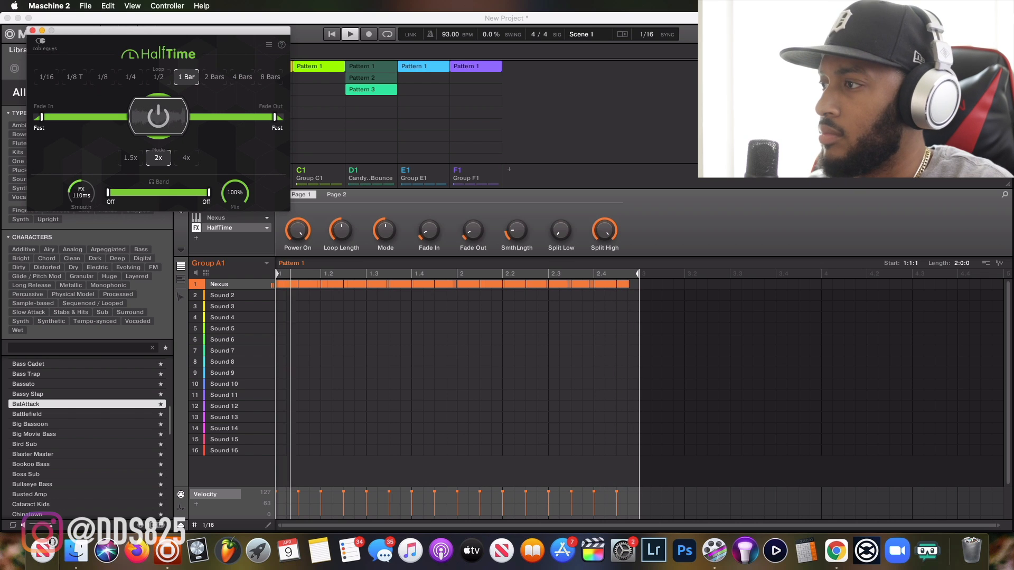
left_click_drag(235, 192, 235, 212)
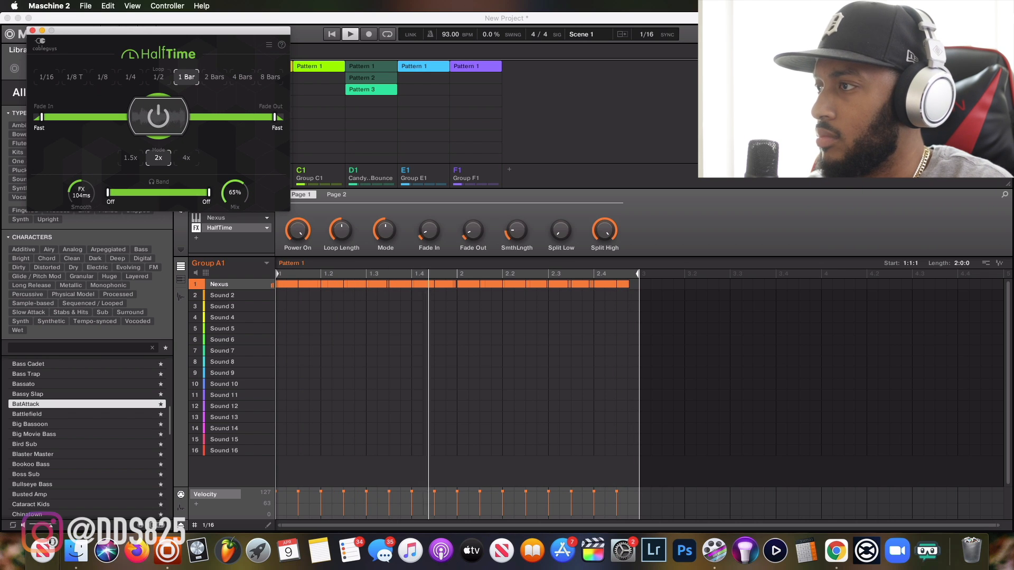
Bypass the ShaperBox 2 effect on the first sound of Group C1
left_click(336, 170)
left_click(196, 227)
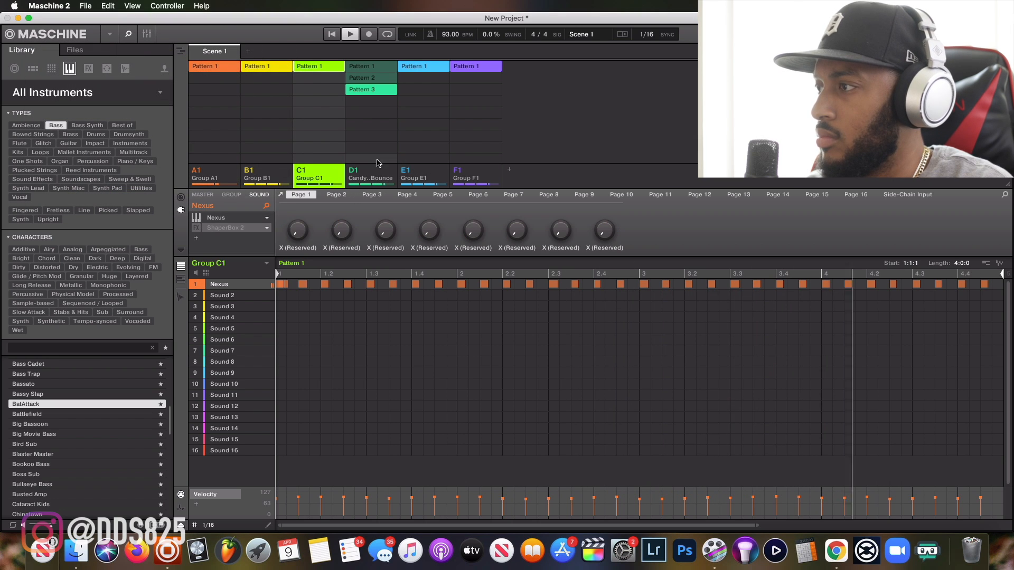
Compare the beat with Group C1 muted and unmuted, checking Groups B1, C1 and the drum group D1
left_click(302, 171)
left_click(266, 178)
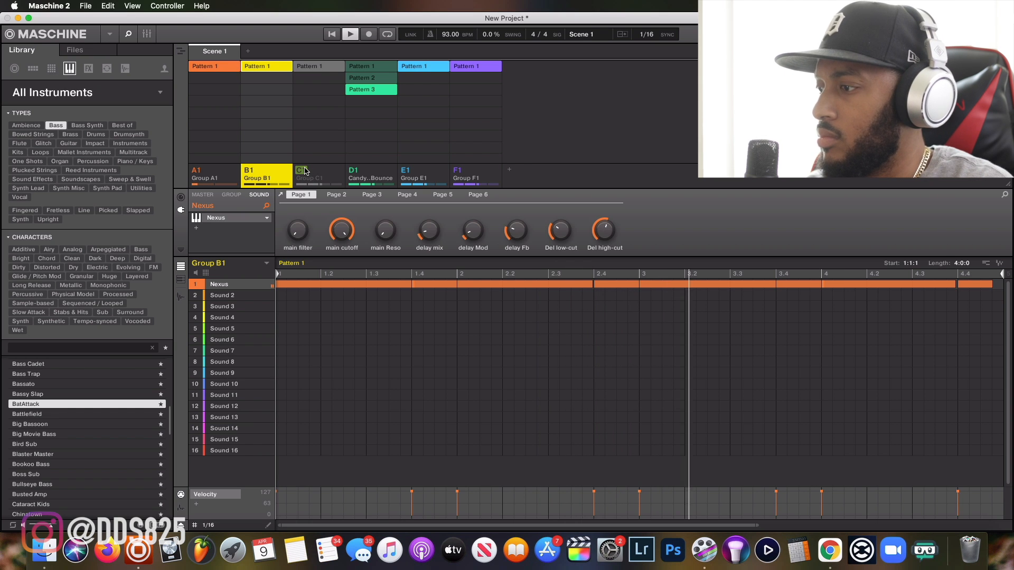
left_click(323, 172)
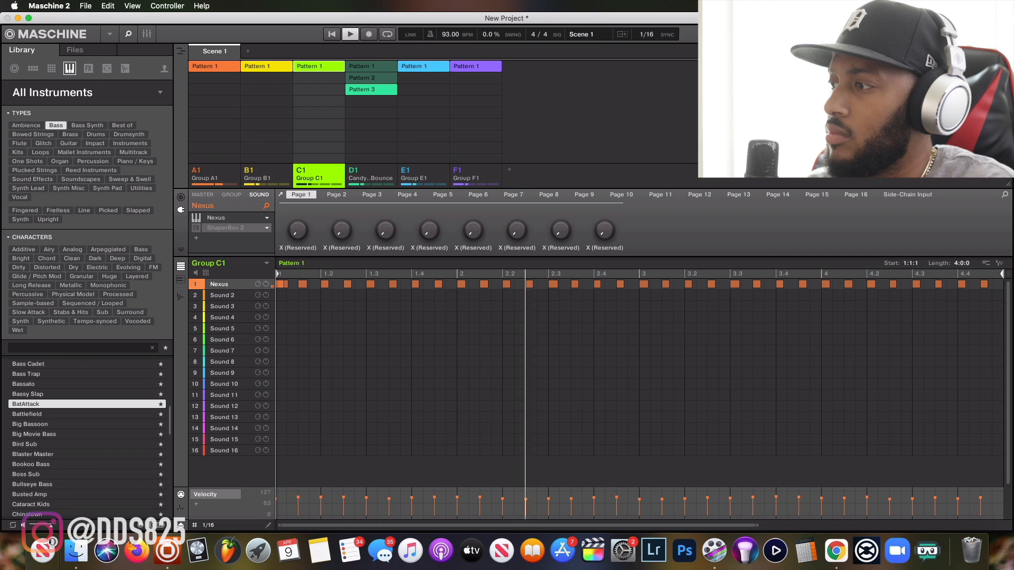
left_click(281, 284)
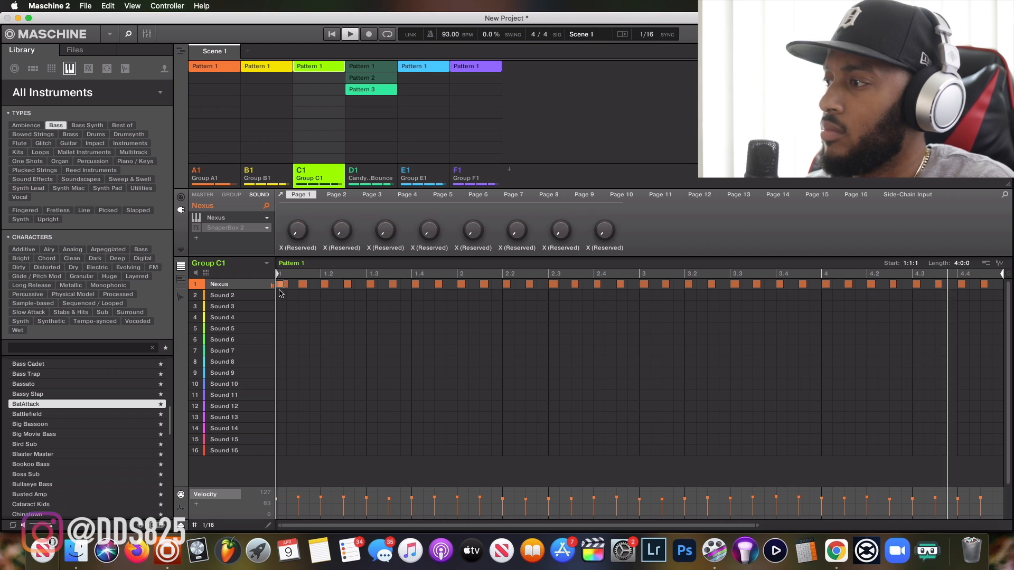
left_click(389, 179)
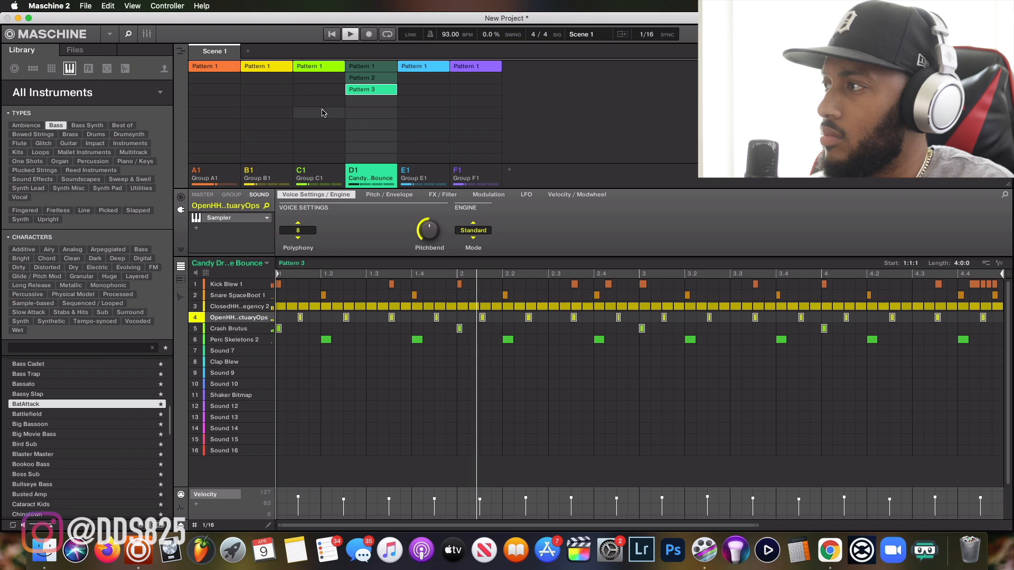
left_click(86, 6)
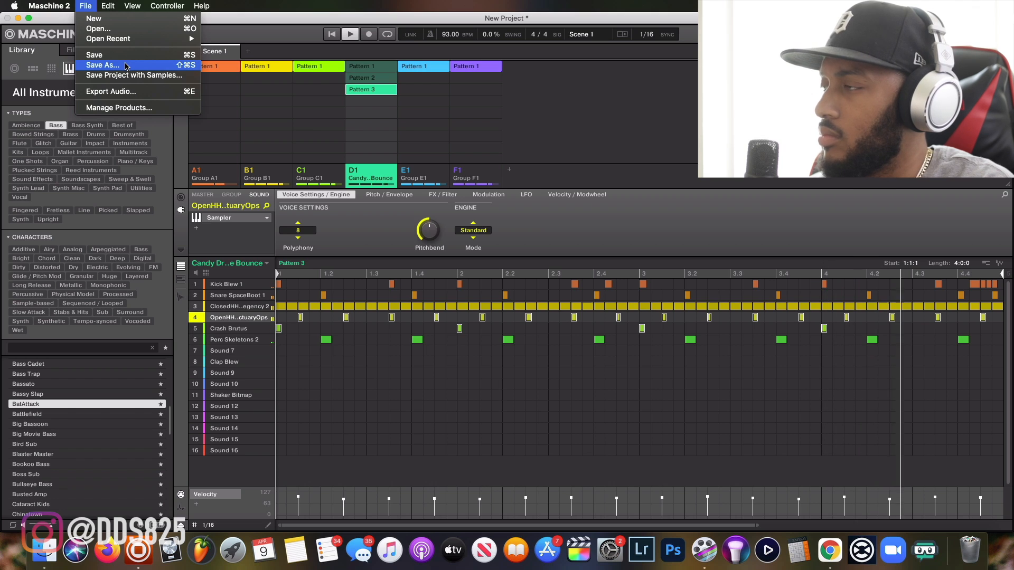
left_click(469, 106)
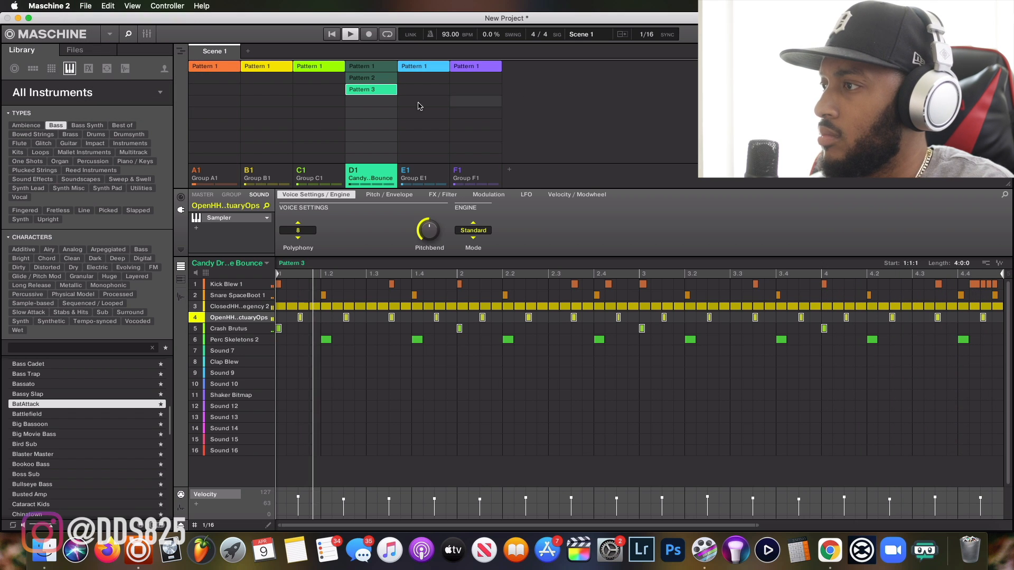
Solo Group A1, select it and close its HalfTime plug-in window
right_click(200, 172)
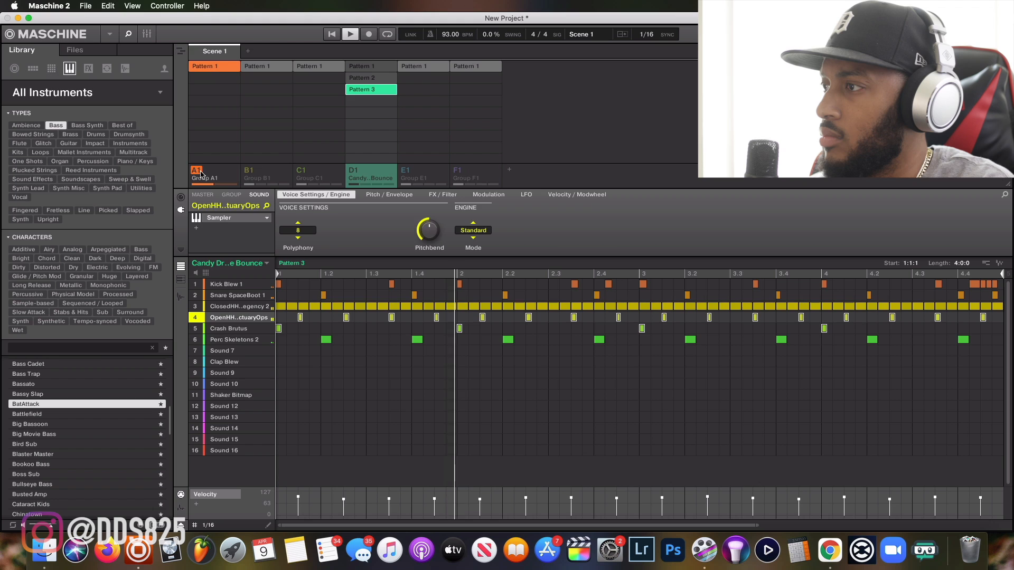
left_click(201, 171)
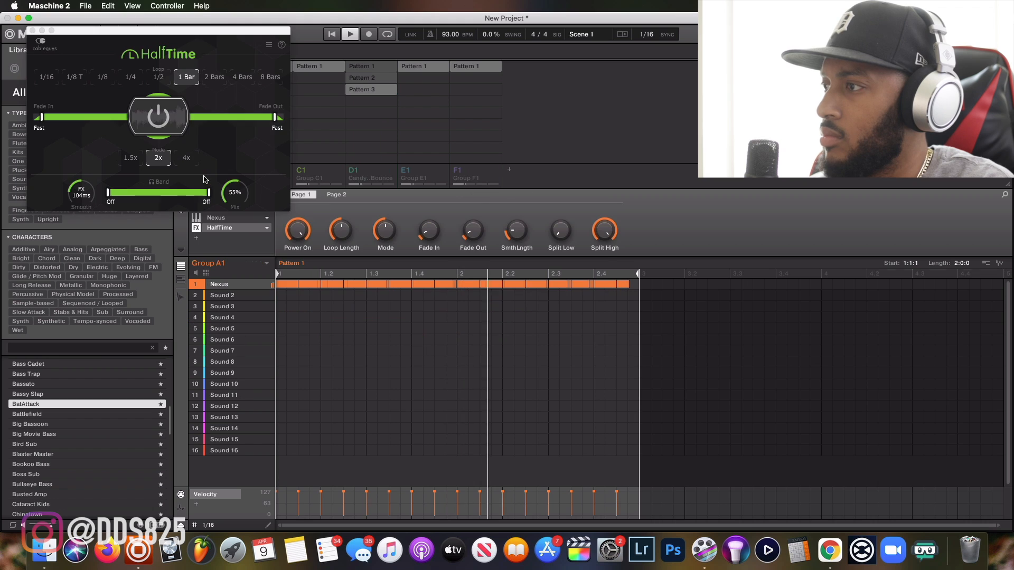
left_click(33, 30)
left_click(33, 31)
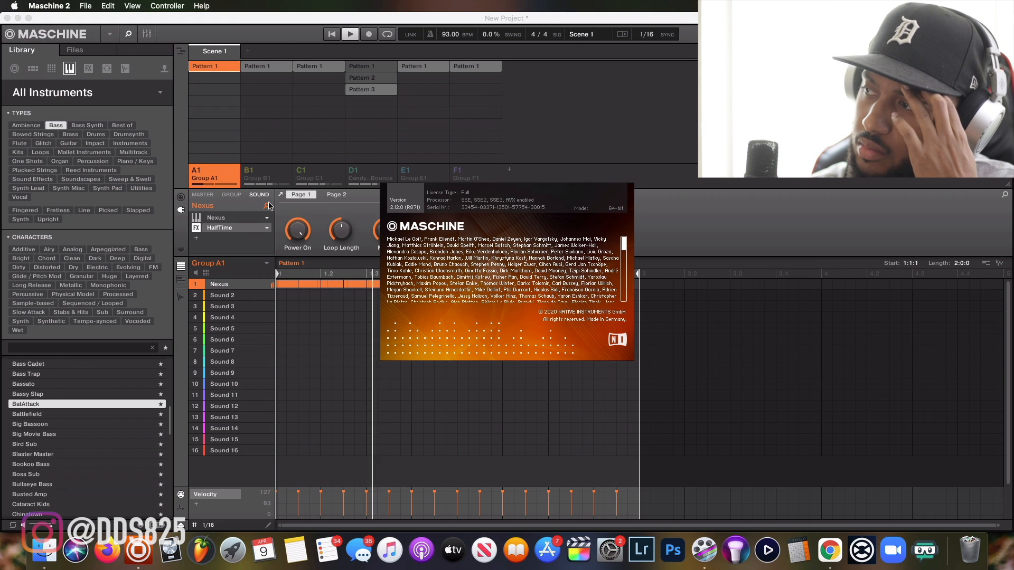
left_click(388, 183)
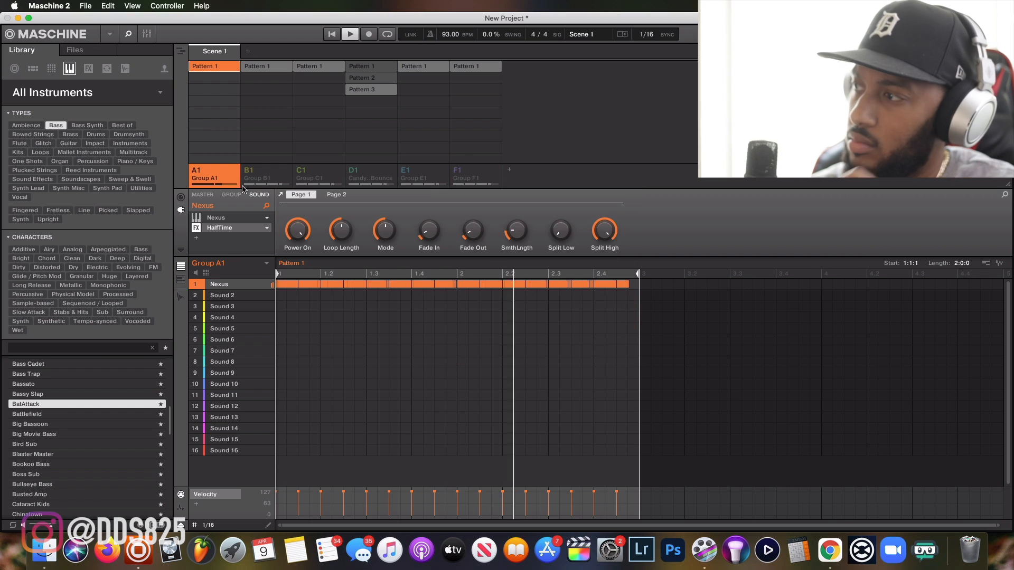
Rename Group A1 as Keys AbMin
double_click(215, 179)
type("Ke")
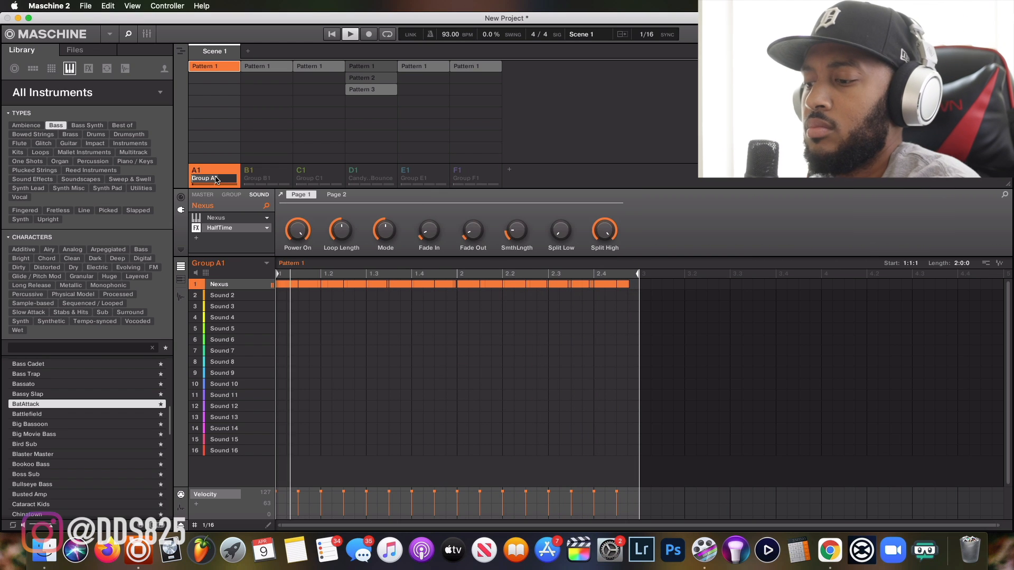
type("ys AbMin")
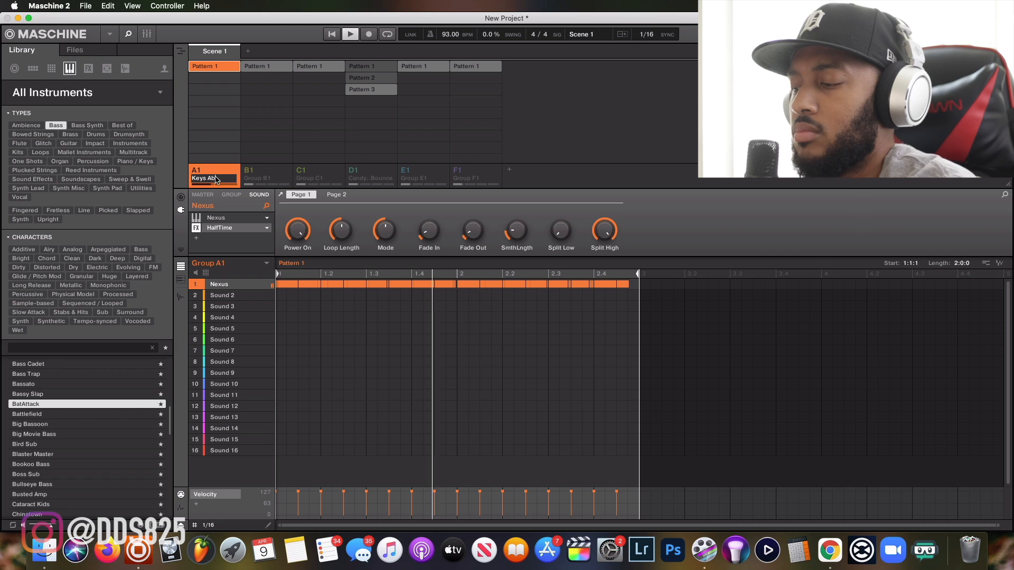
key("Return")
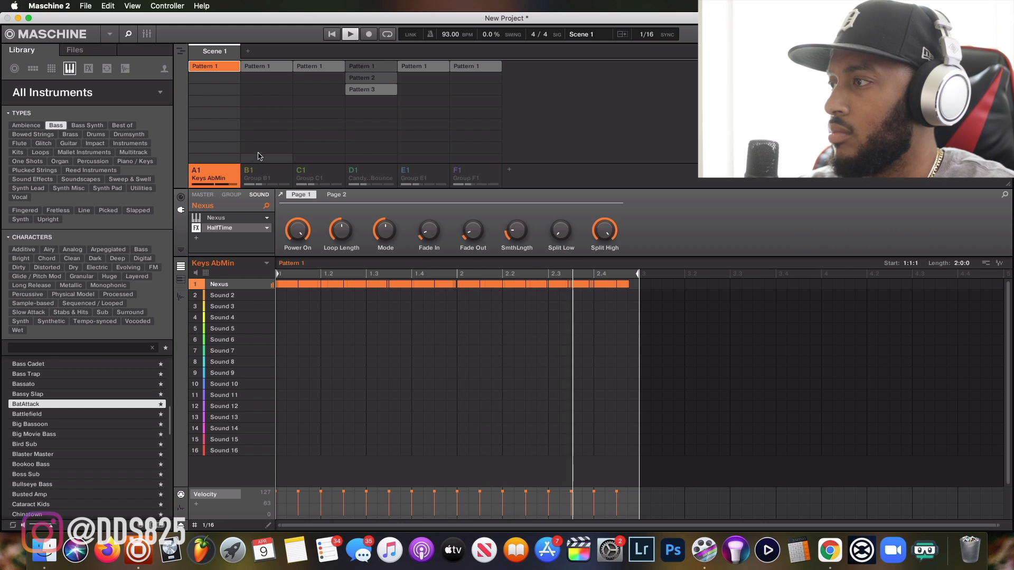
Unmute Group B1 and rename it Strings
left_click(253, 170)
double_click(261, 178)
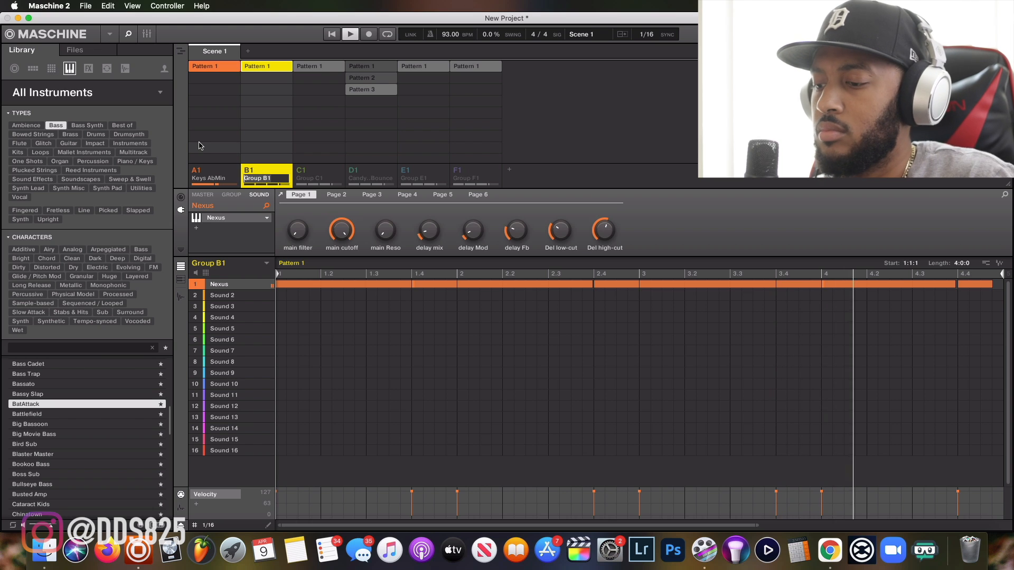
type("Strings")
key("Return")
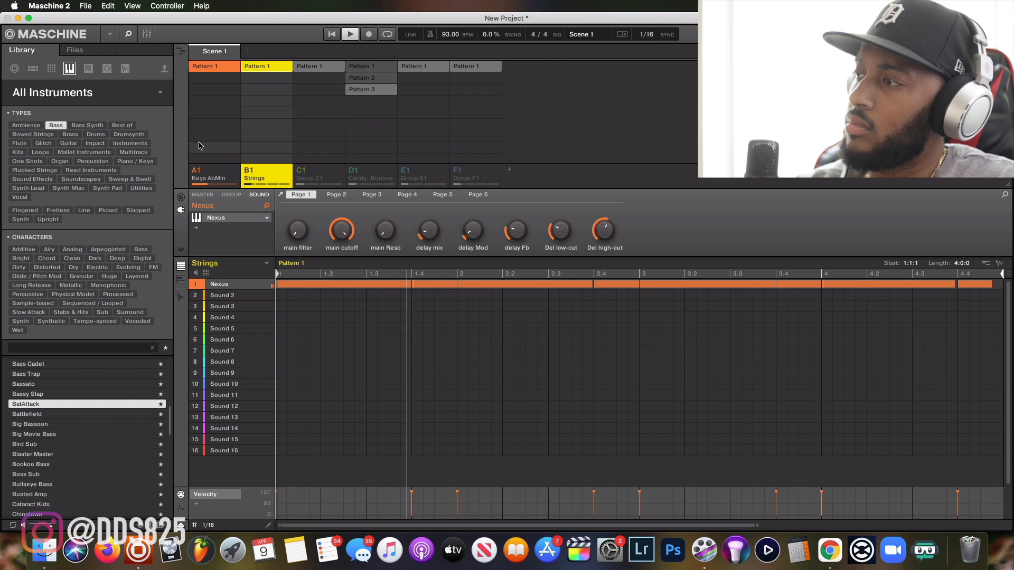
Unmute Group C1 and rename it Pluck
double_click(291, 176)
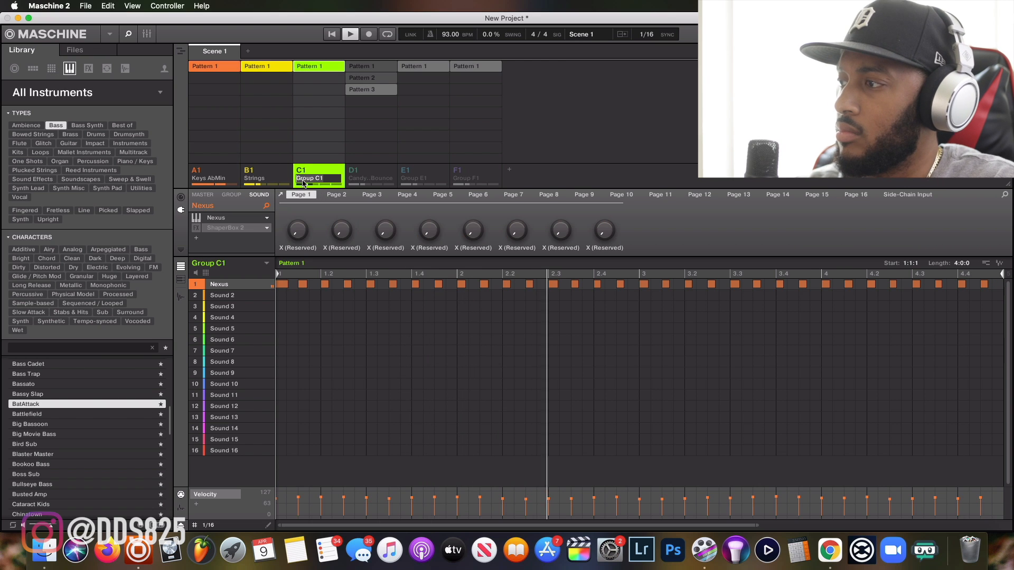
type("Pluck")
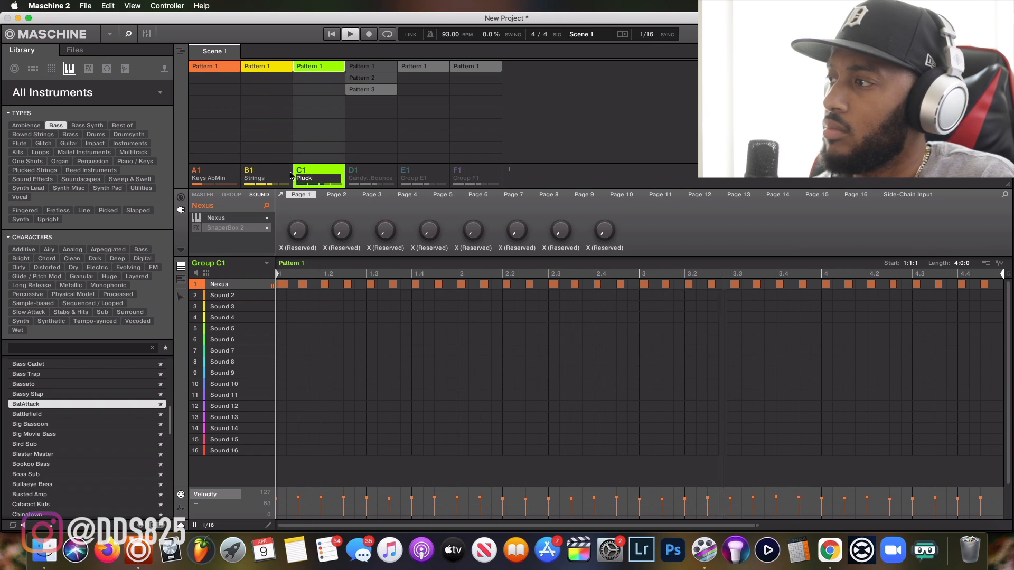
key("Return")
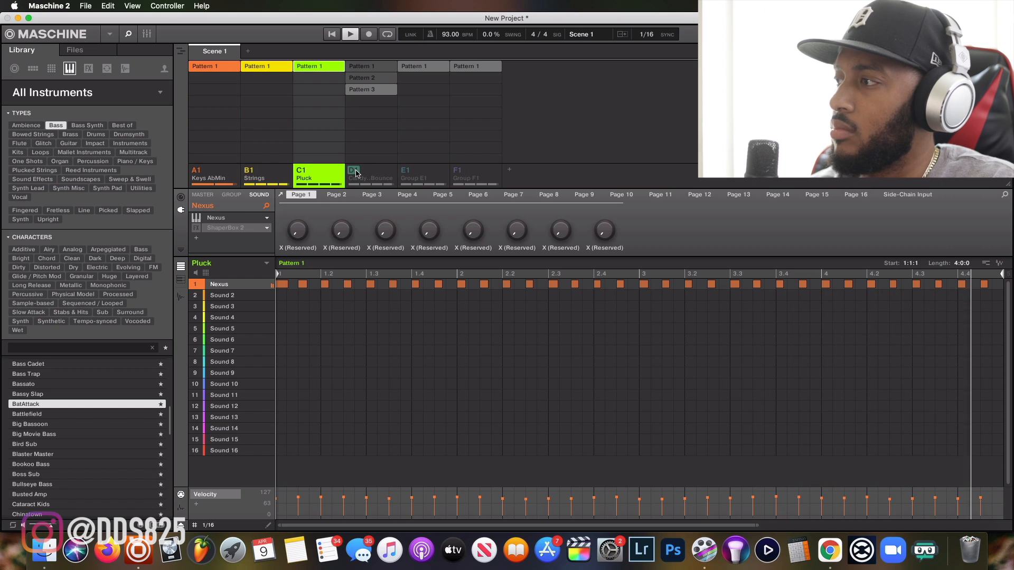
Unmute Groups D1 and E1, and rename Group E1 as Det Bass
left_click(411, 177)
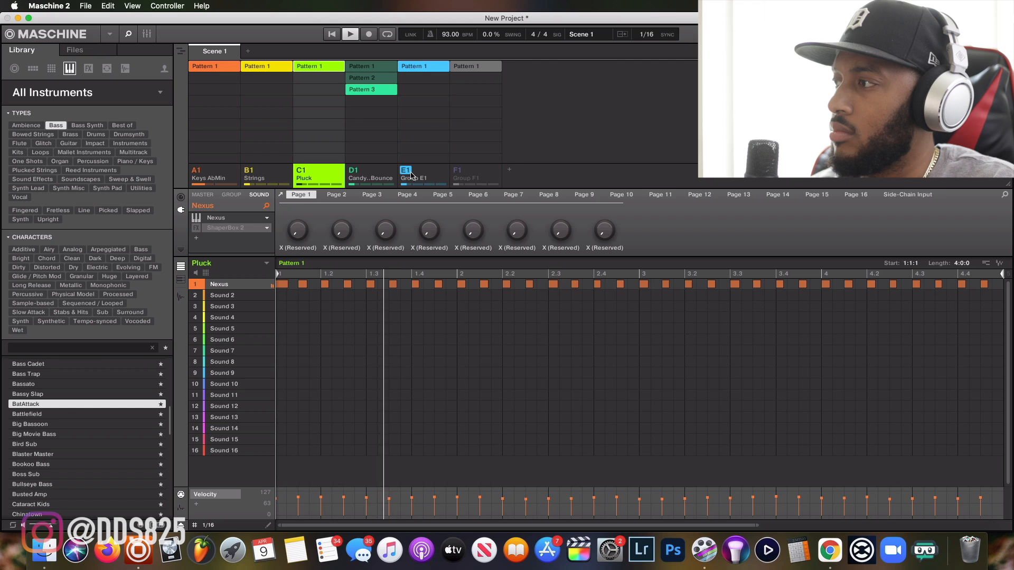
double_click(411, 176)
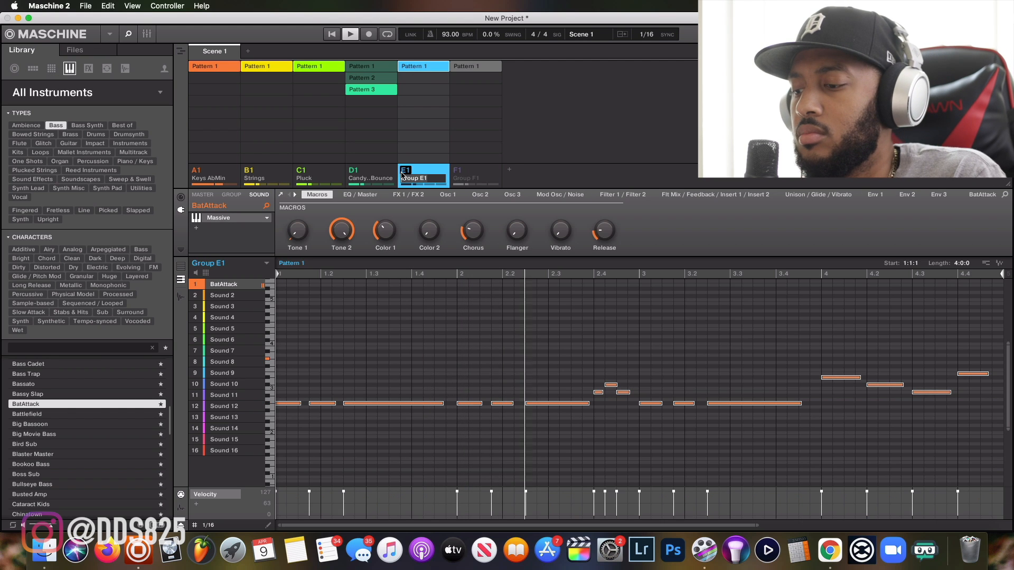
type("Bat B")
type("ass")
key("Return")
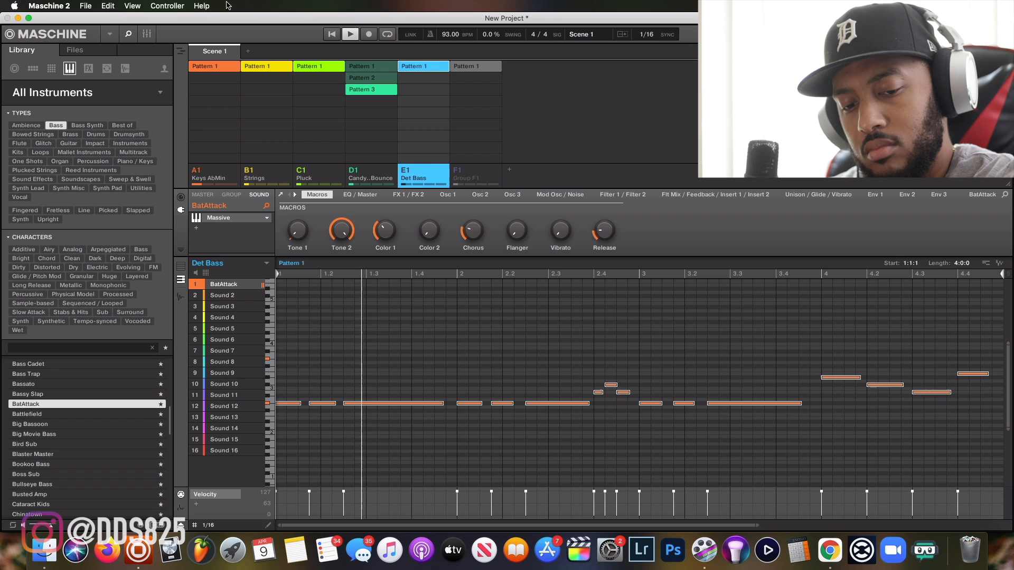
Try transposing all notes of the Det Bass pattern up by one octave
key("Up")
key("Up")
key("Up")
key("Up")
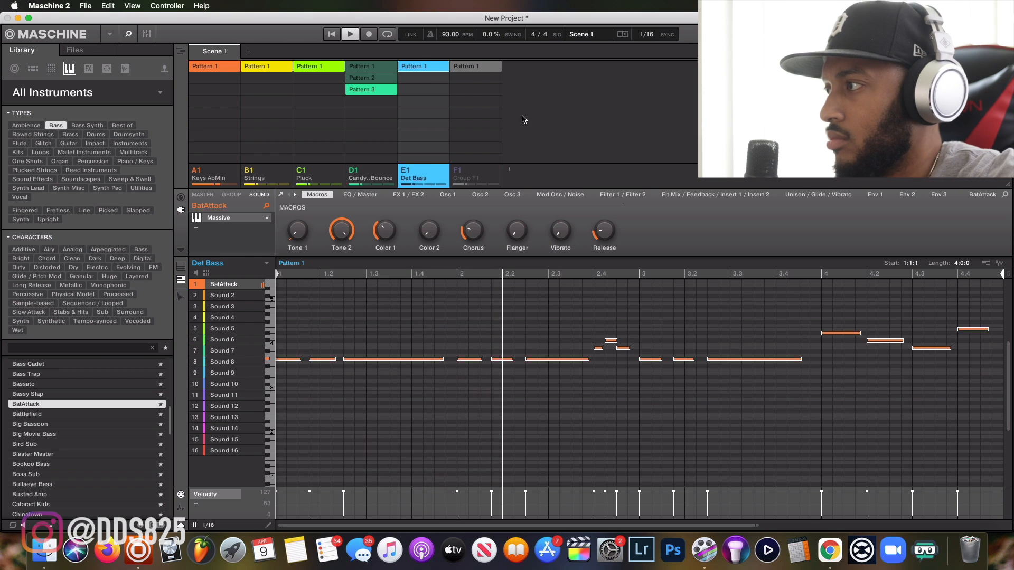
Unmute Group F1 and rename it Bass
left_click(468, 181)
double_click(463, 180)
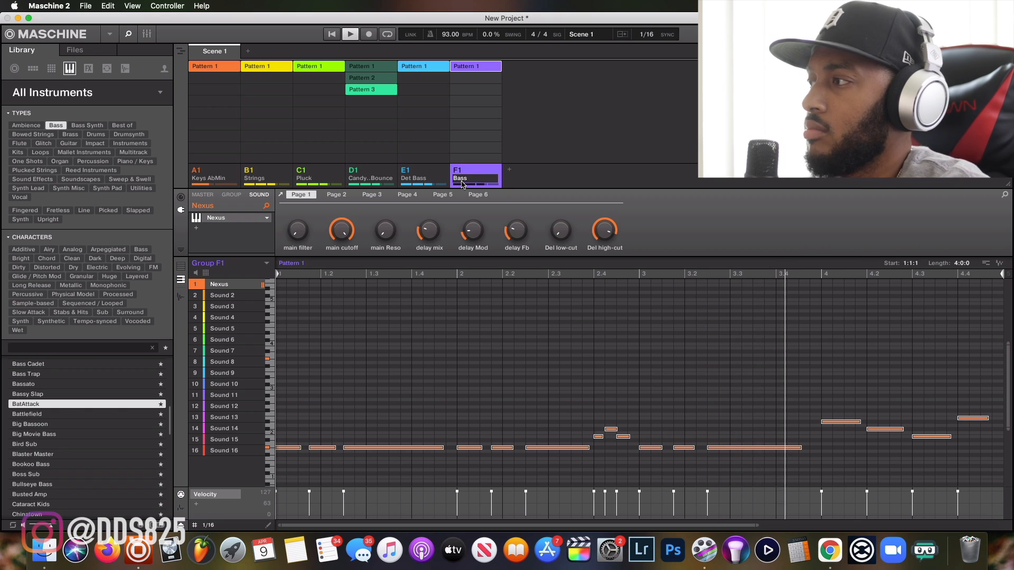
type("Bass")
key("Return")
left_click(441, 195)
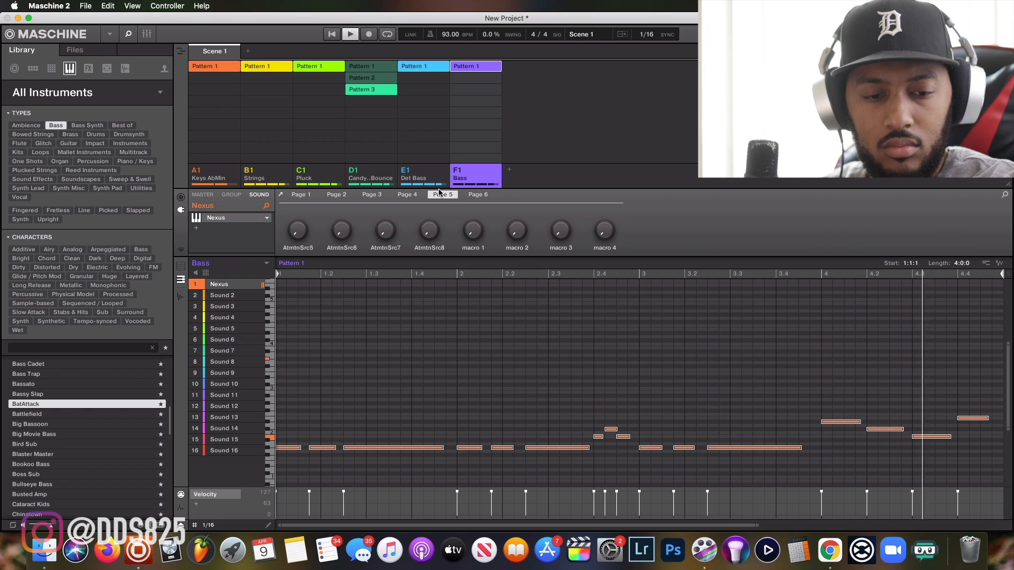
Try the Bass pattern's notes one octave lower, move them back up and select the Det Bass group
key("shift+Down")
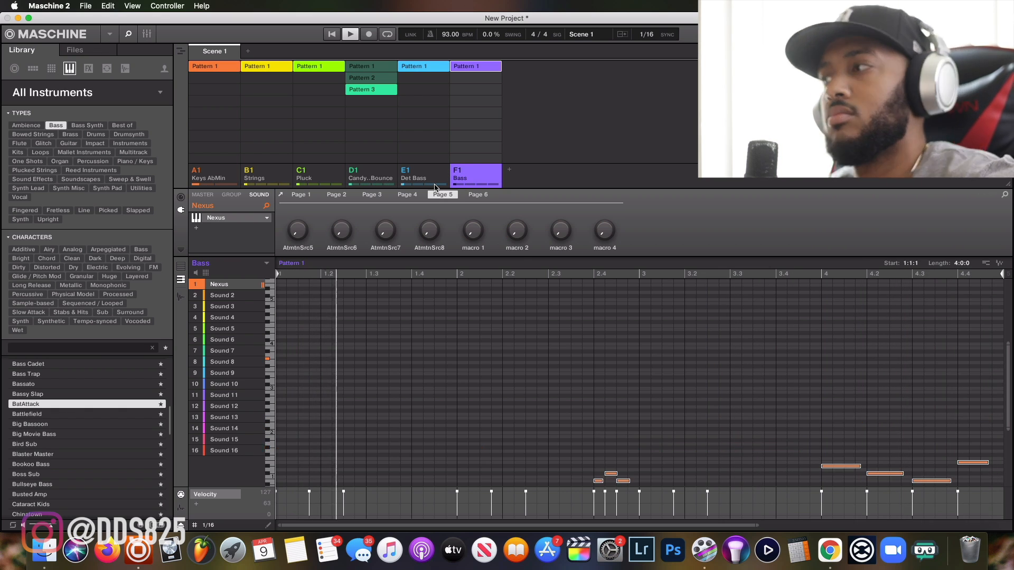
key("shift+Up")
left_click(438, 179)
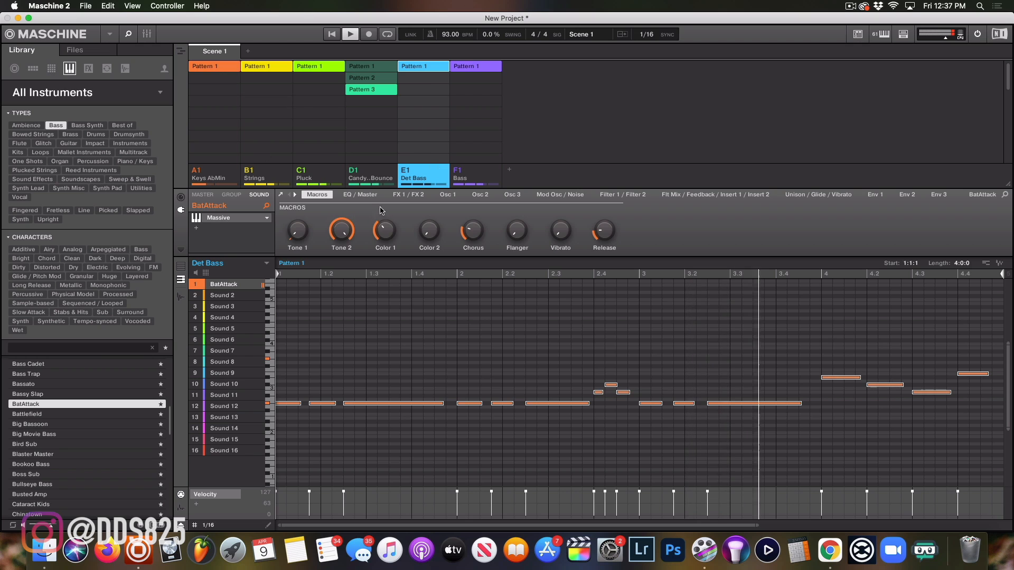
Duplicate Pattern 3 of the drum group D1 and delete the kick, snare and perc notes from the copy
left_click(373, 178)
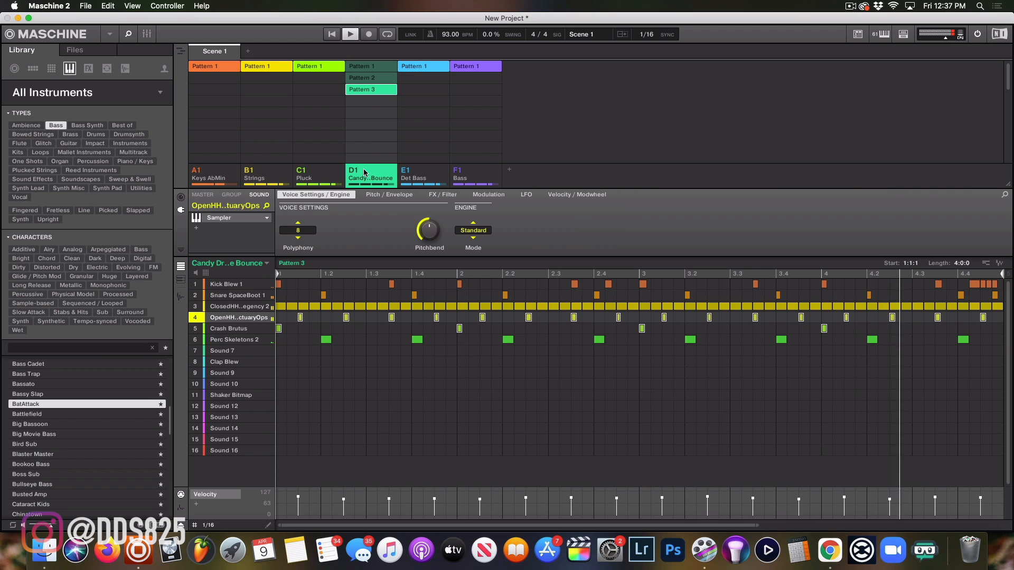
key("super+d")
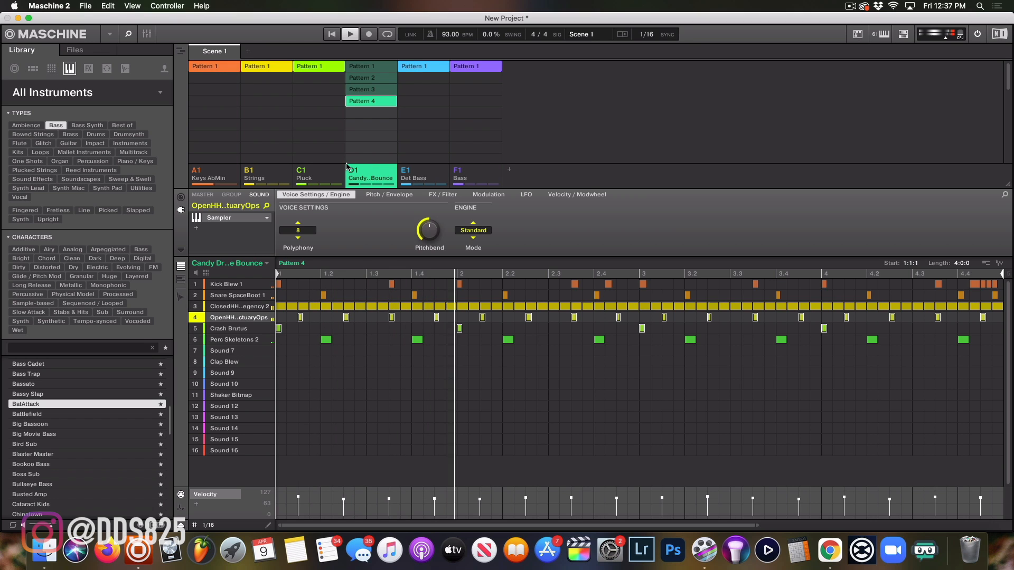
key("Delete")
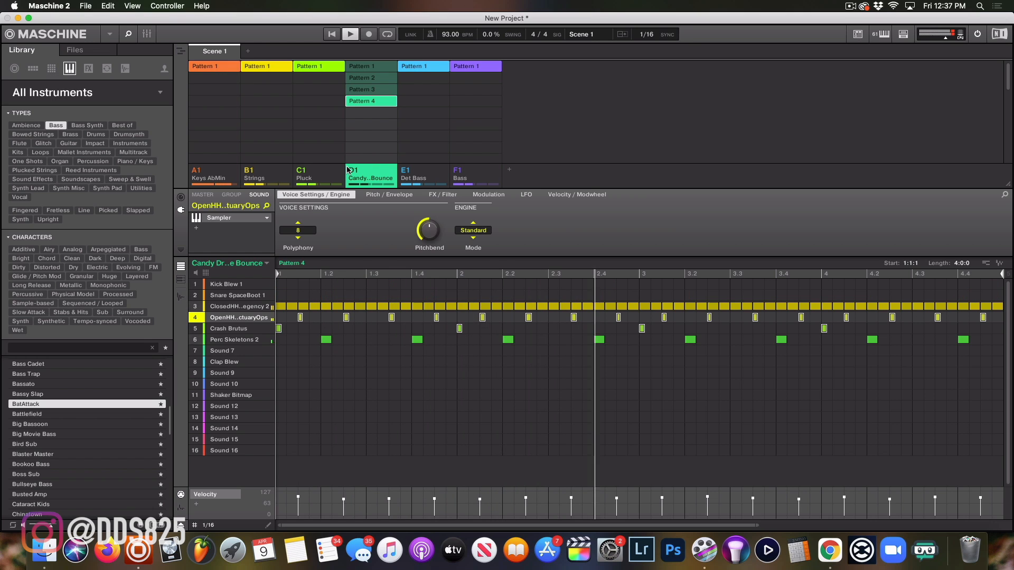
key("Delete")
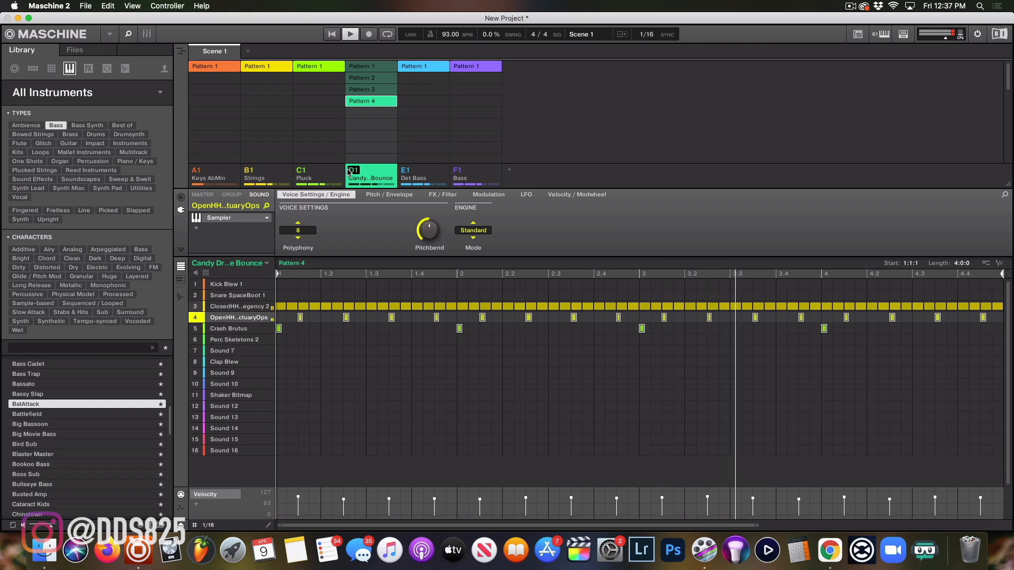
Add an empty pattern below the duplicated one in drum group D1 and stop playback
left_click(378, 113)
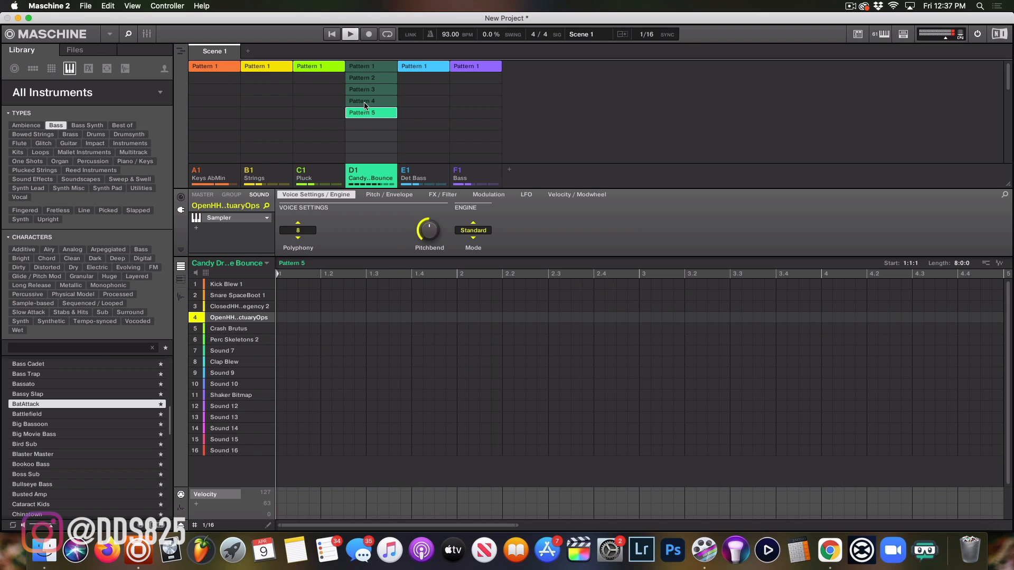
key("space")
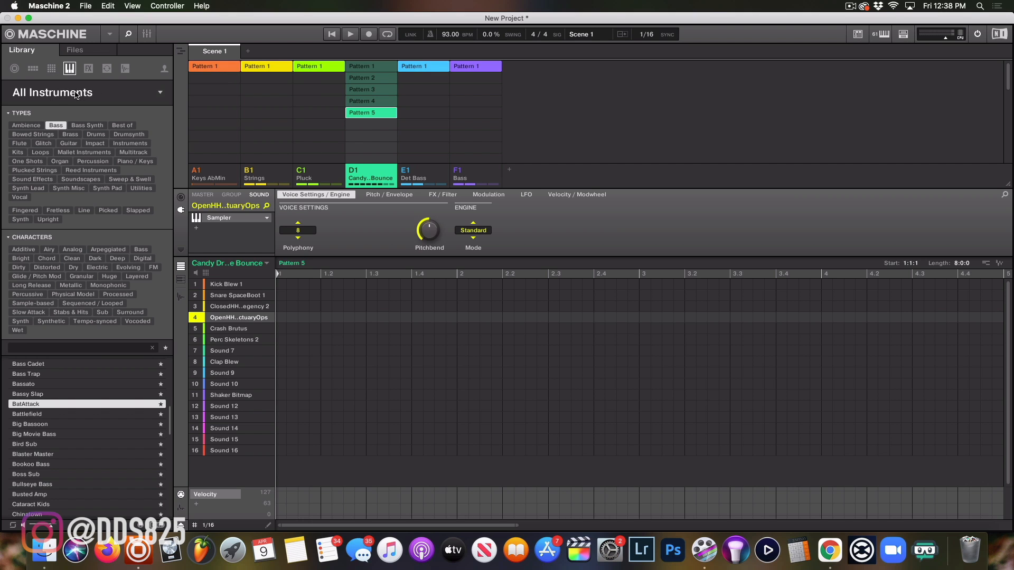
Load the user group kit DDS Transition Lower BPM, including its patterns, into a new group after the Bass group
left_click(30, 70)
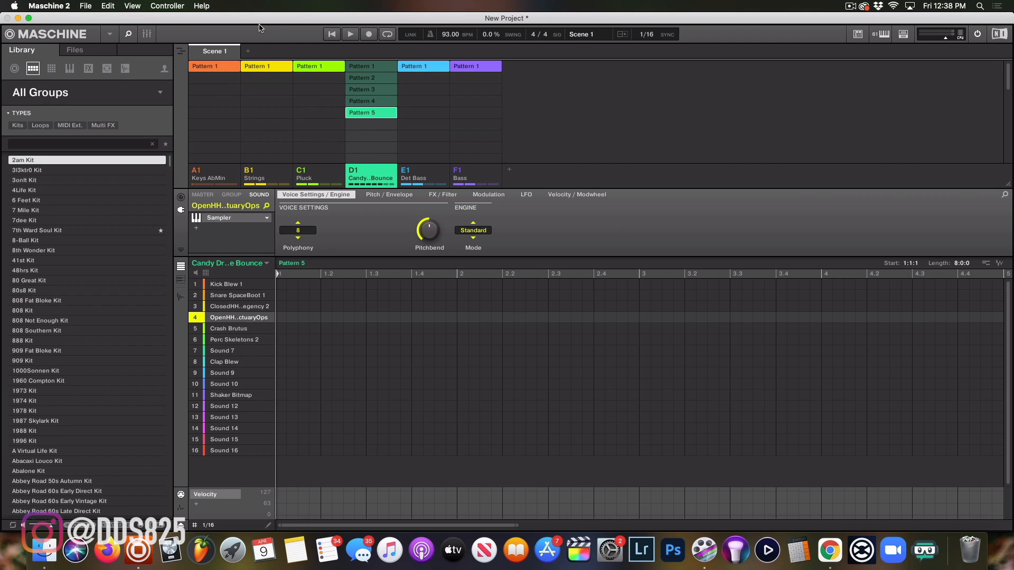
left_click(164, 74)
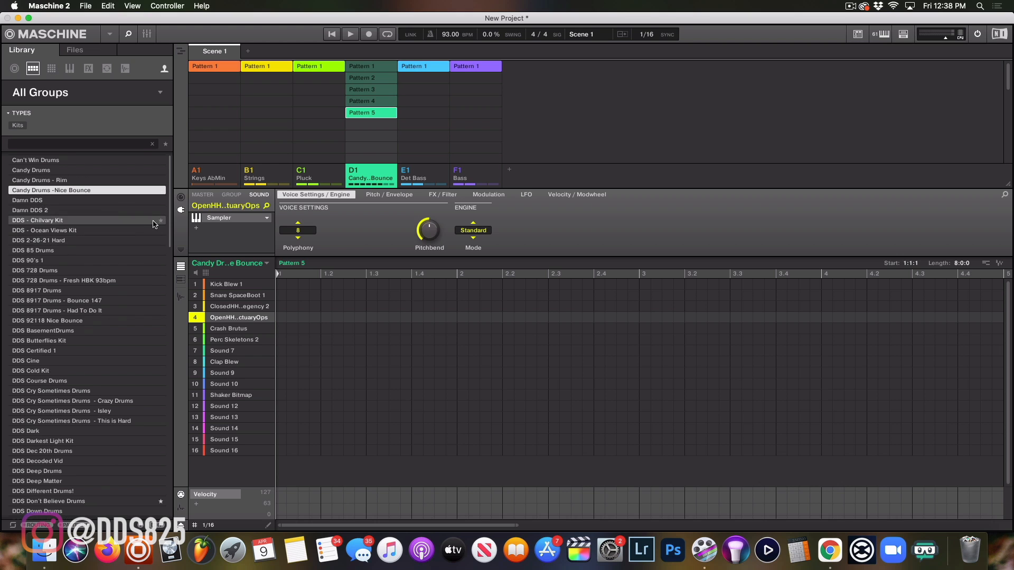
scroll(170, 272, "down", 10)
scroll(159, 272, "down", 15)
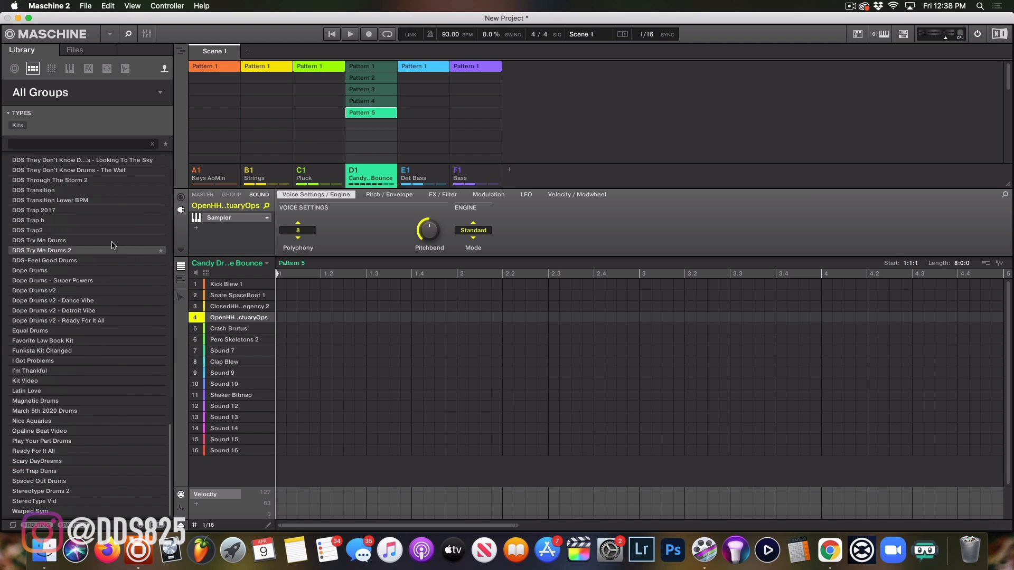
scroll(79, 248, "up", 1)
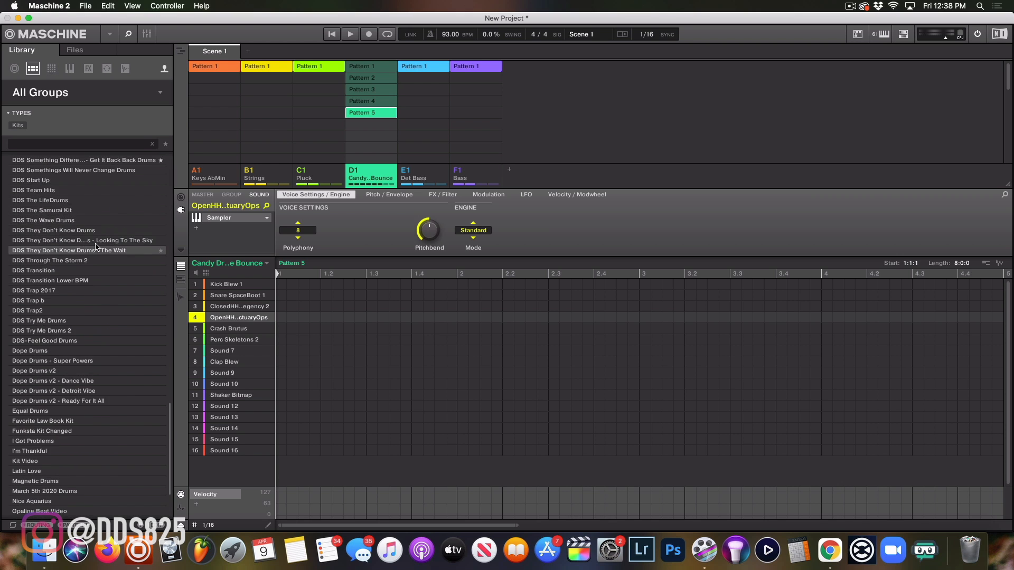
left_click(72, 270)
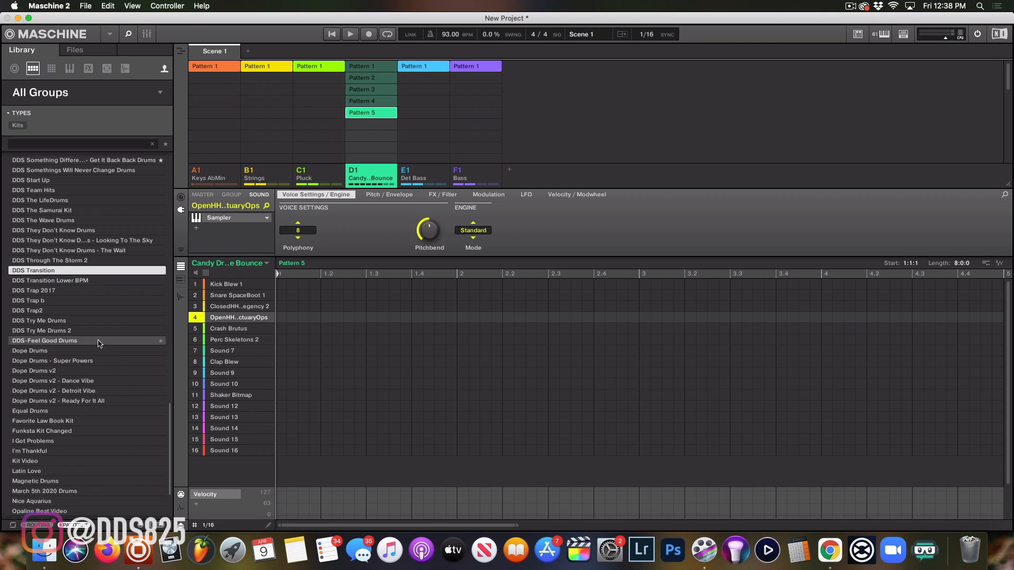
left_click(78, 285)
left_click_drag(78, 285, 528, 175)
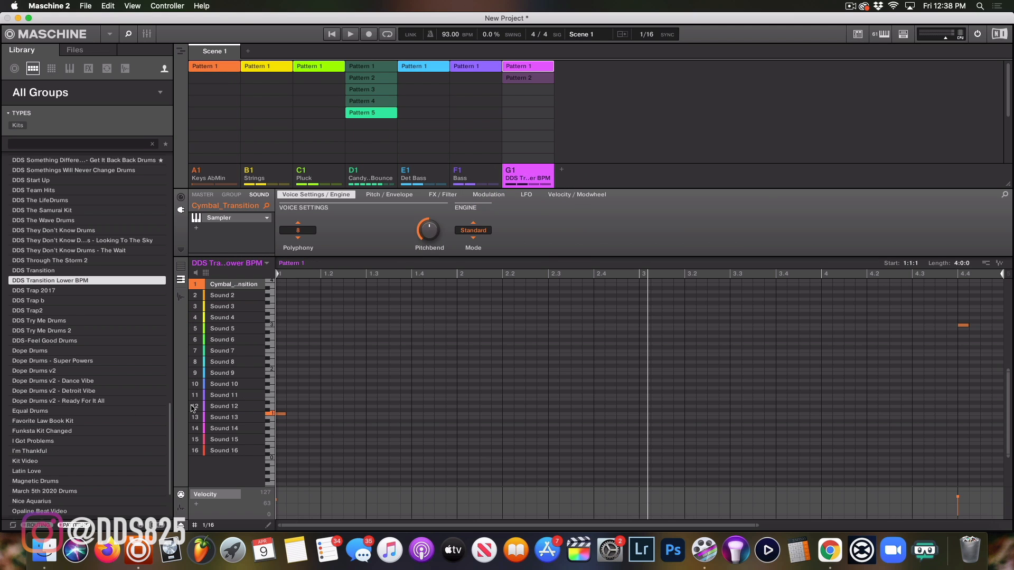
left_click(46, 519)
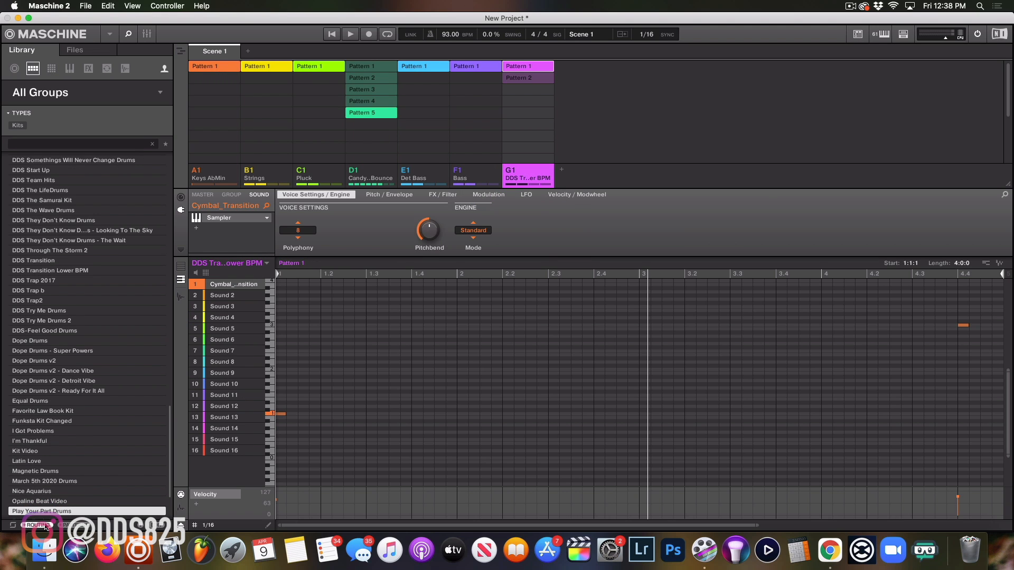
Start playback and reduce the scene to Pattern 1 of Keys and Strings plus Pattern 2 of the transition group
left_click(223, 175)
key("space")
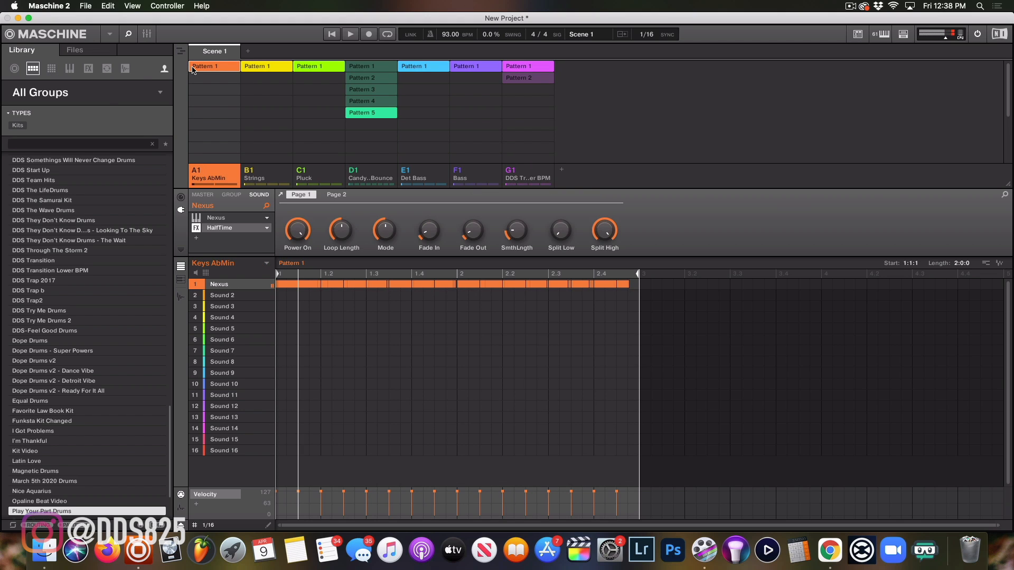
left_click(193, 70)
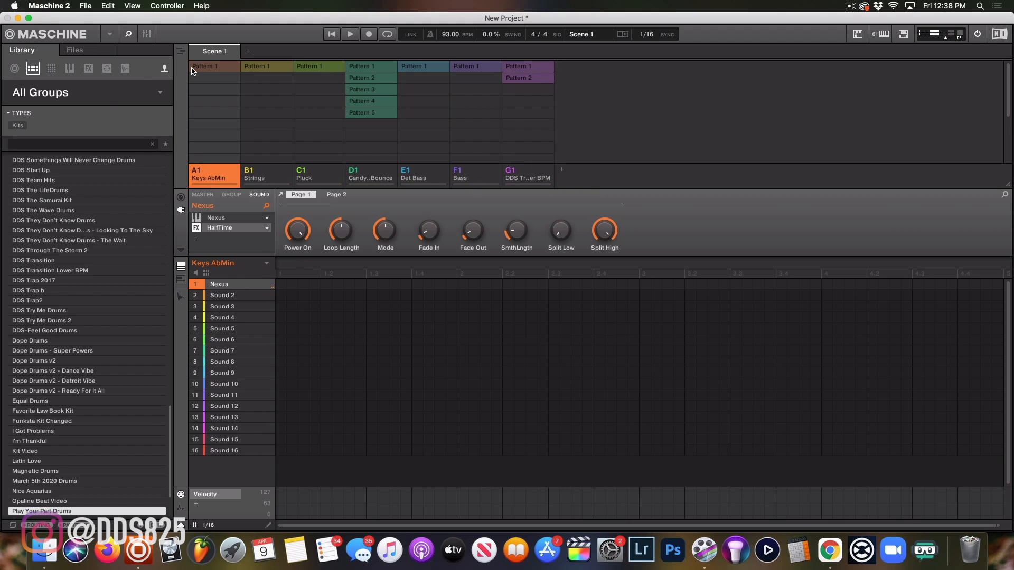
left_click(221, 71)
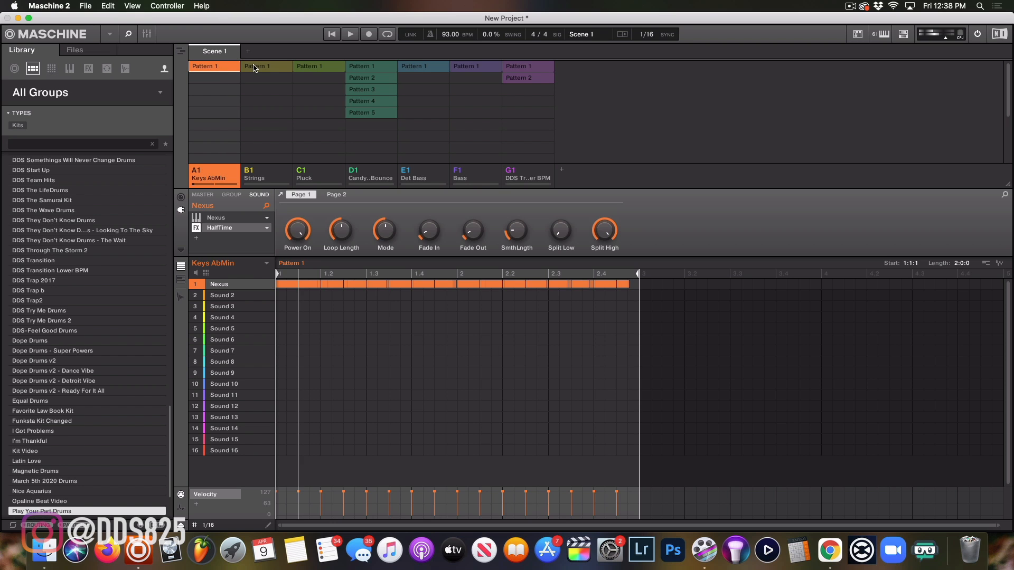
left_click(256, 67)
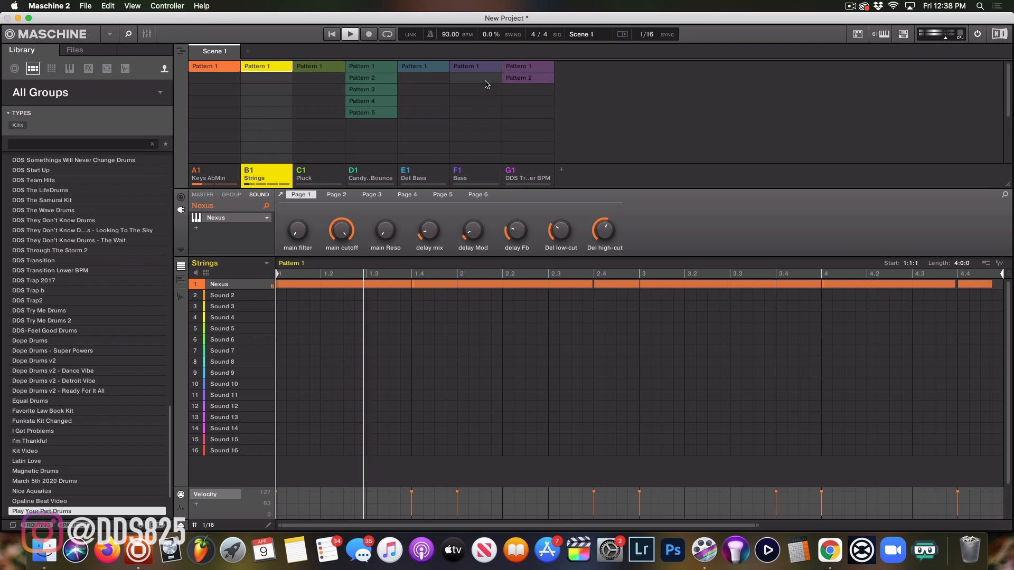
left_click(515, 78)
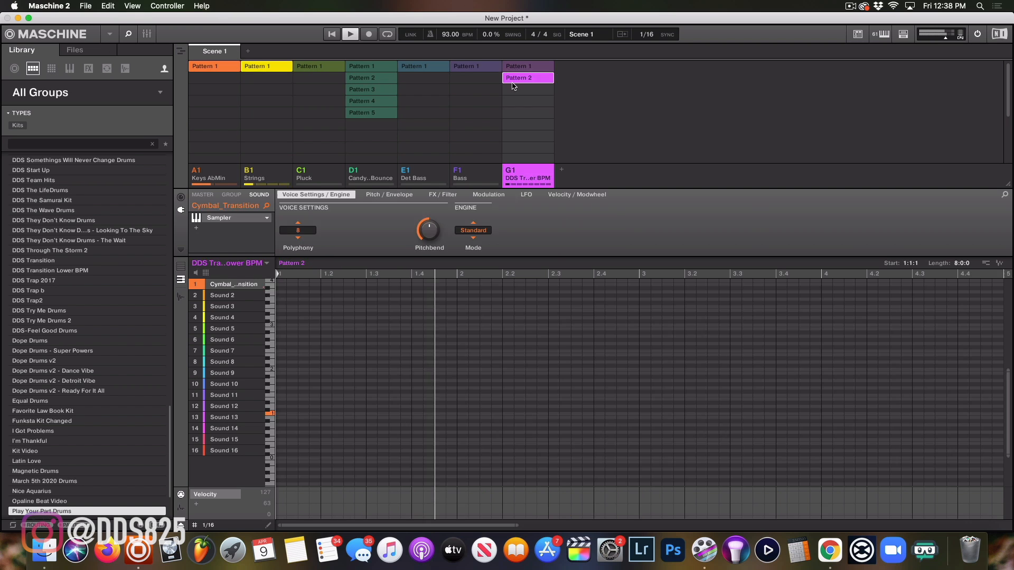
left_click(387, 118)
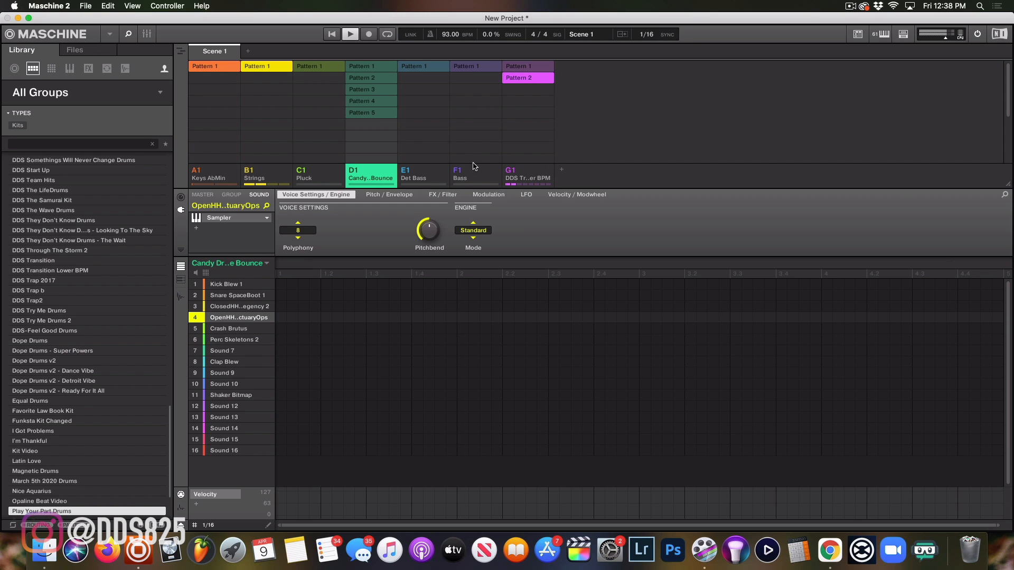
Duplicate Scene 1, adding Pluck Pattern 1, drum Pattern 3 and both bass groups' Pattern 1 to the copy, and switch Scene 1's transition group to Pattern 1
left_click(332, 70)
left_click(371, 89)
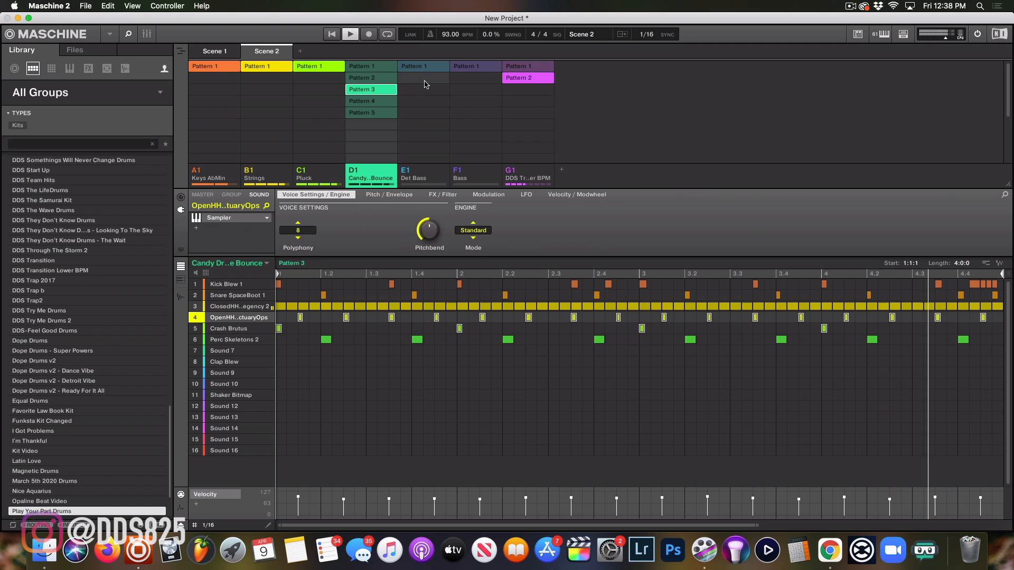
left_click(421, 67)
left_click(478, 66)
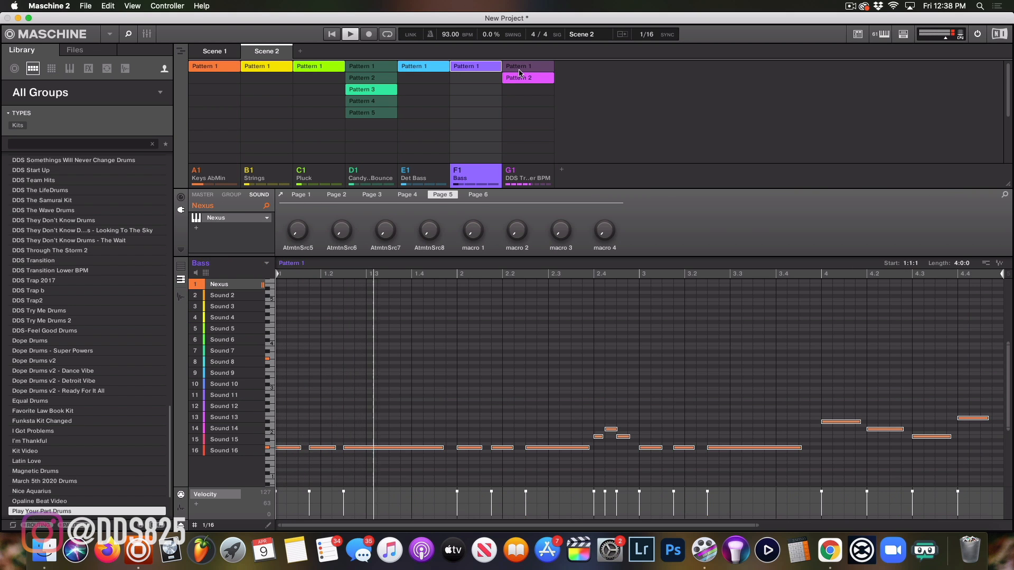
left_click(217, 51)
left_click(518, 65)
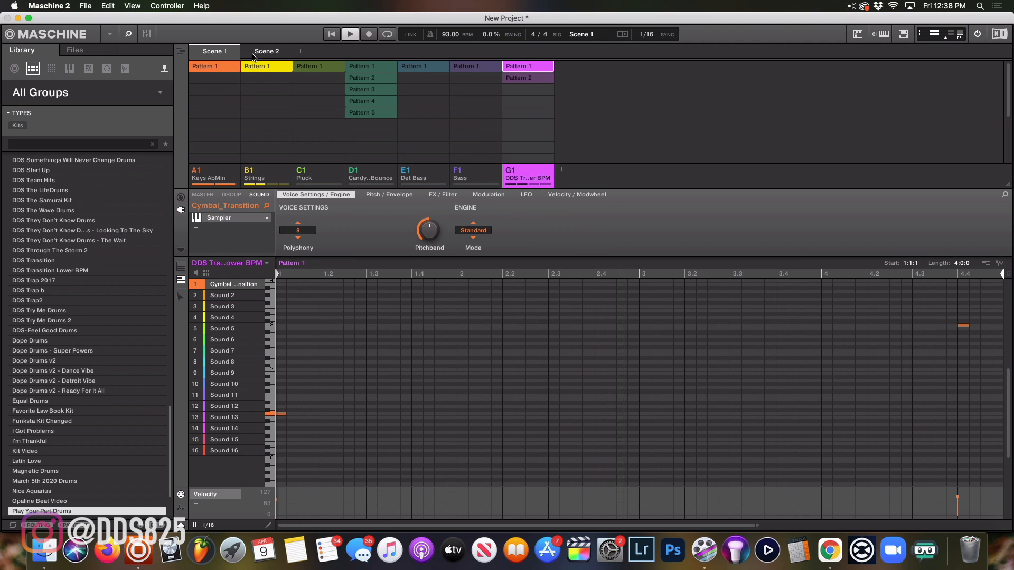
Duplicate Scene 2, set the copy's drums to Pattern 1 and remove its Det Bass, transition and Strings patterns
left_click(288, 52)
left_click(312, 52)
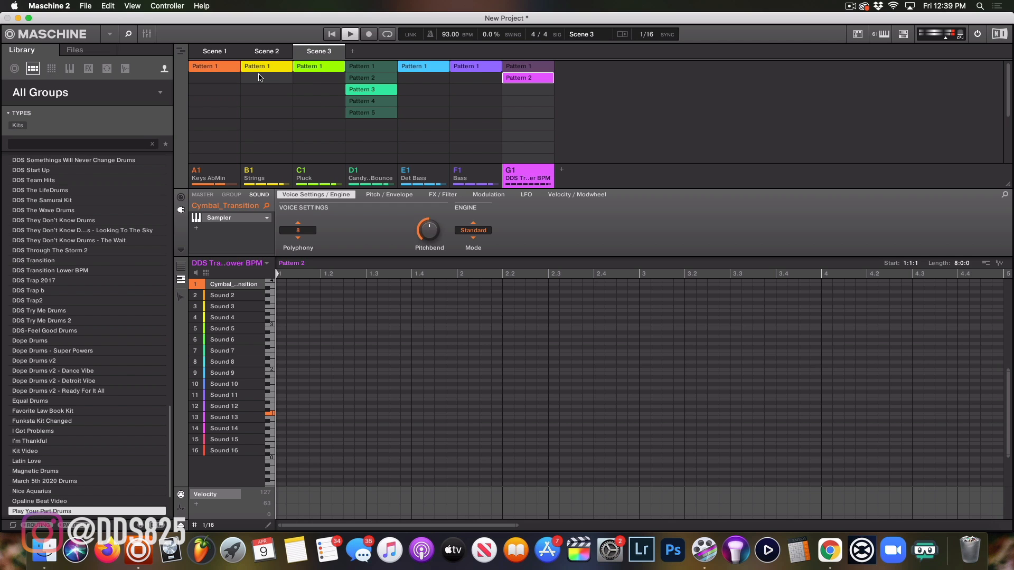
left_click(373, 69)
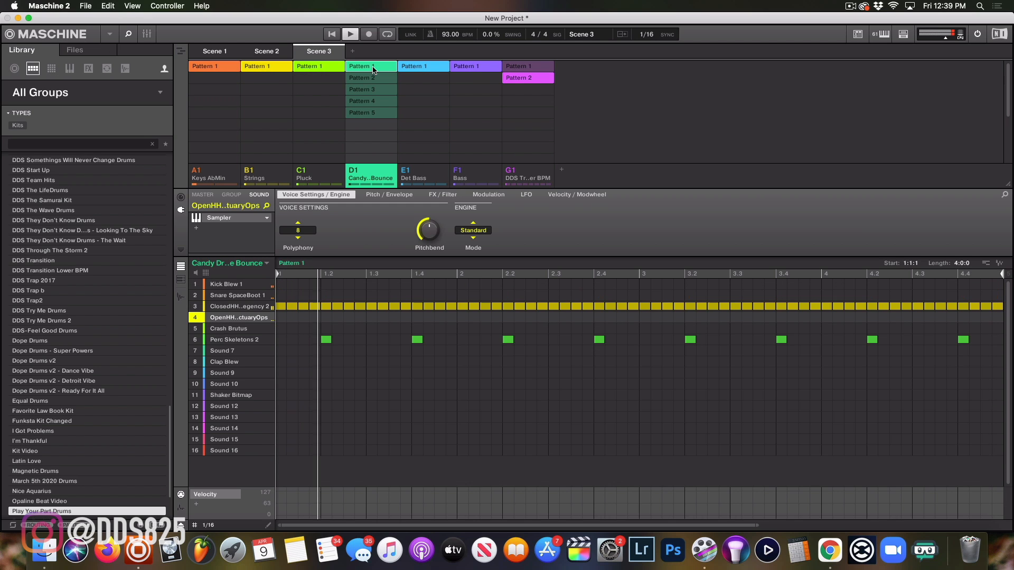
left_click(416, 68)
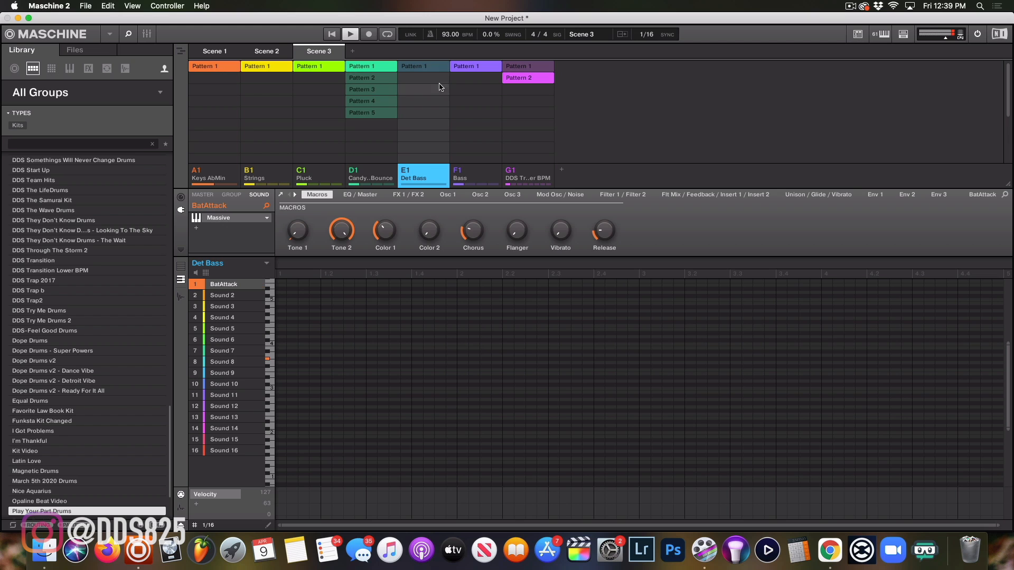
left_click(509, 82)
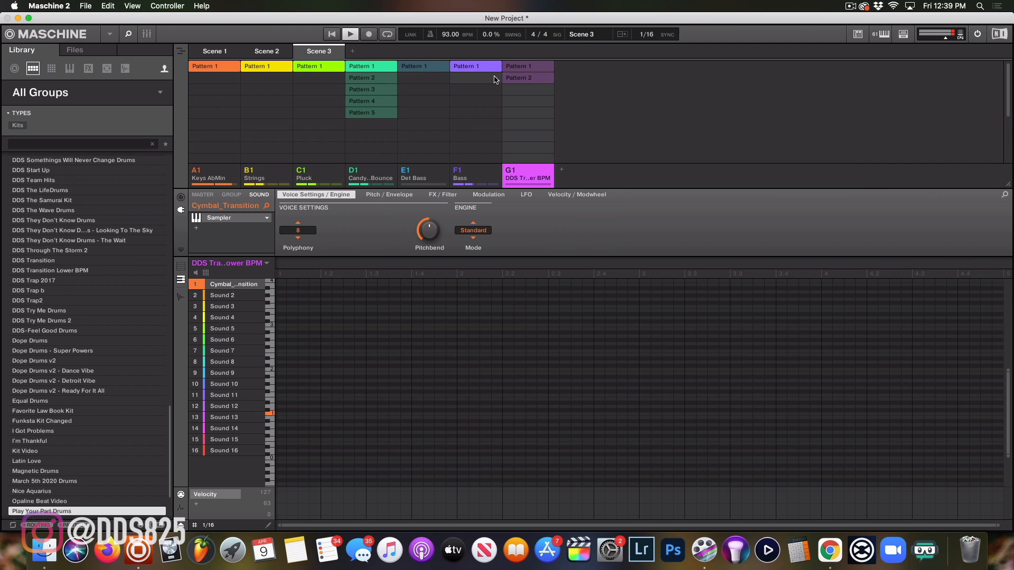
left_click(327, 73)
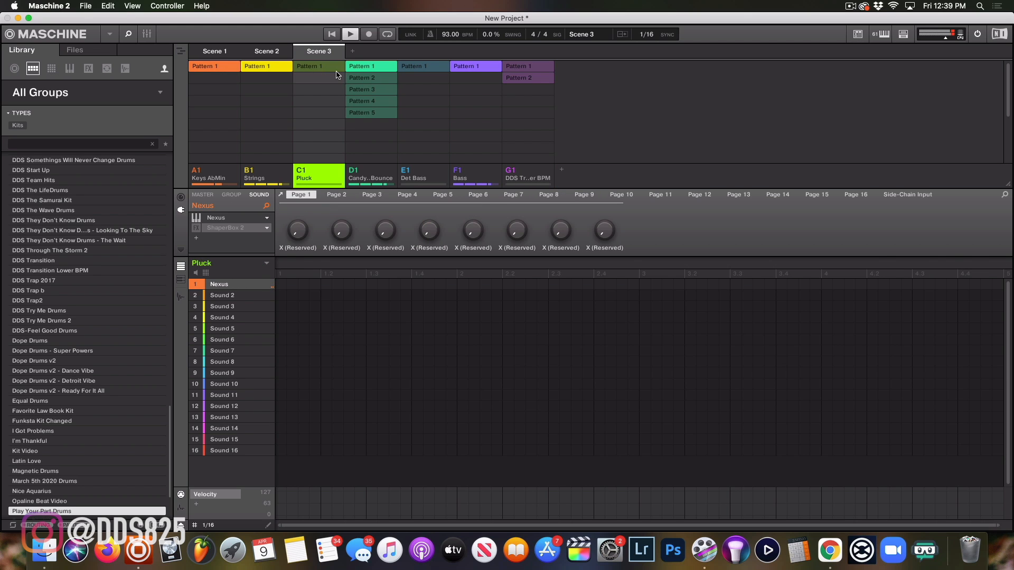
left_click(268, 68)
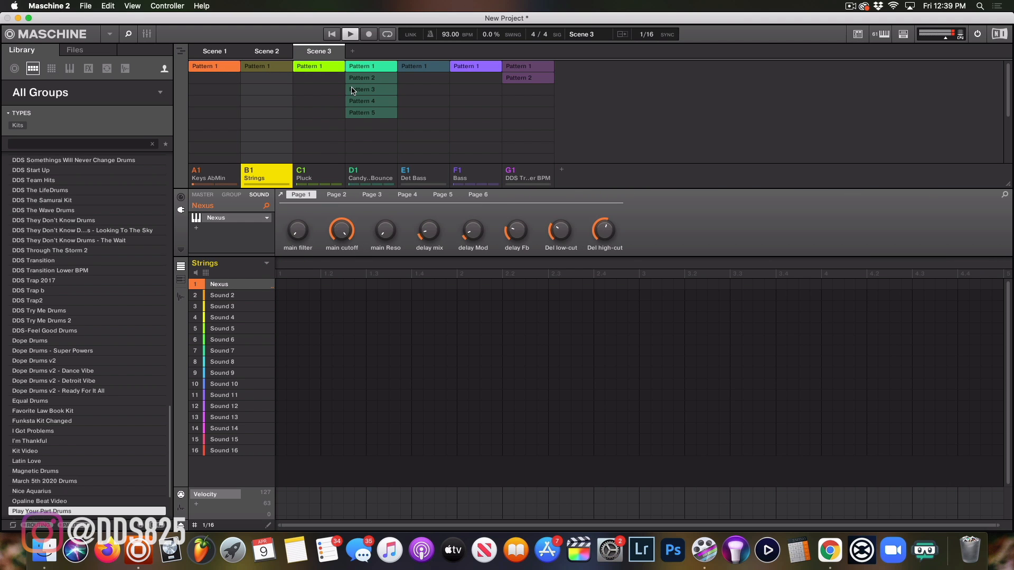
Duplicate Scene 3 and assign Pattern 2 of both the drum group and the transition group in the copy
left_click(352, 51)
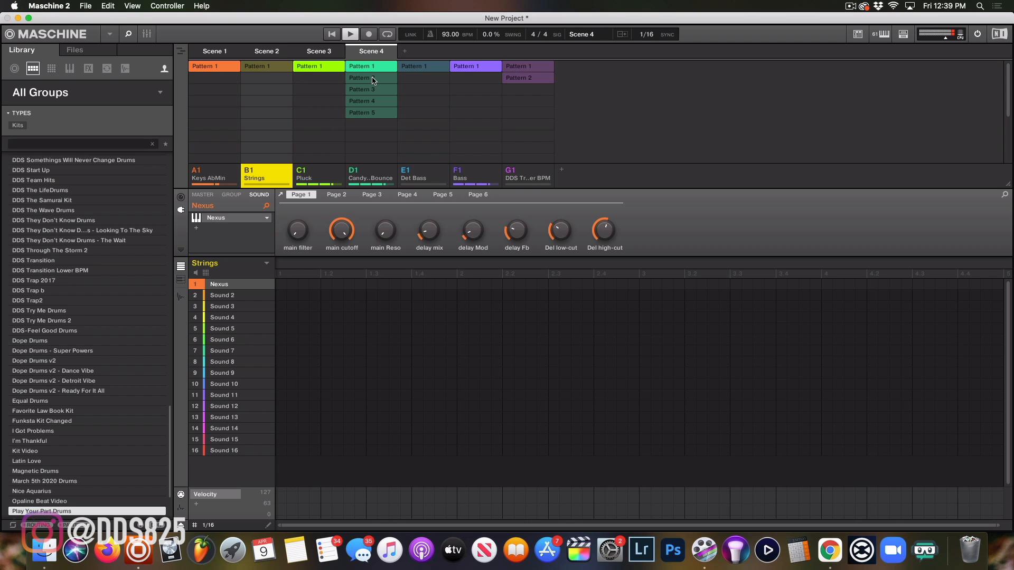
left_click(373, 81)
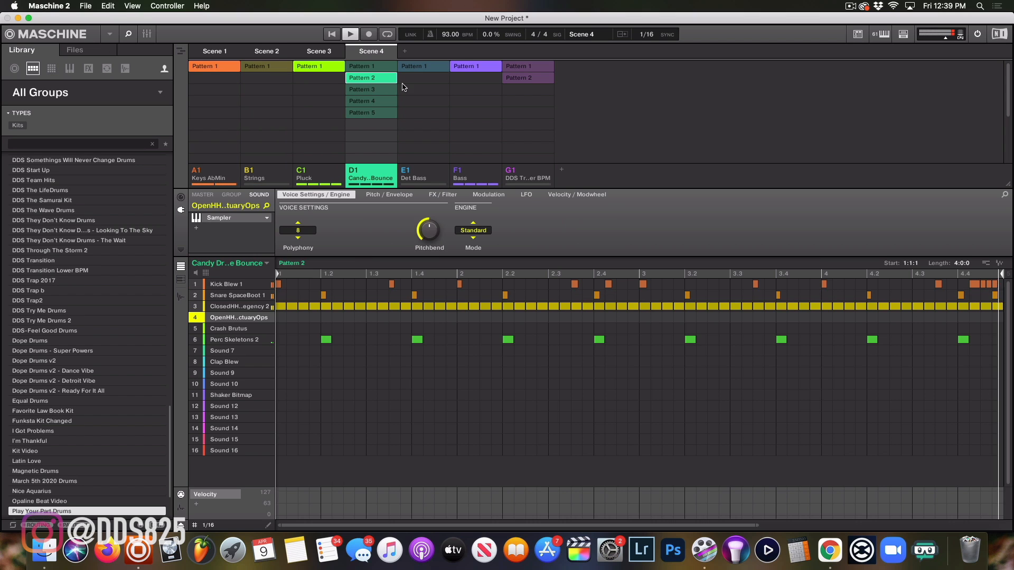
left_click(520, 78)
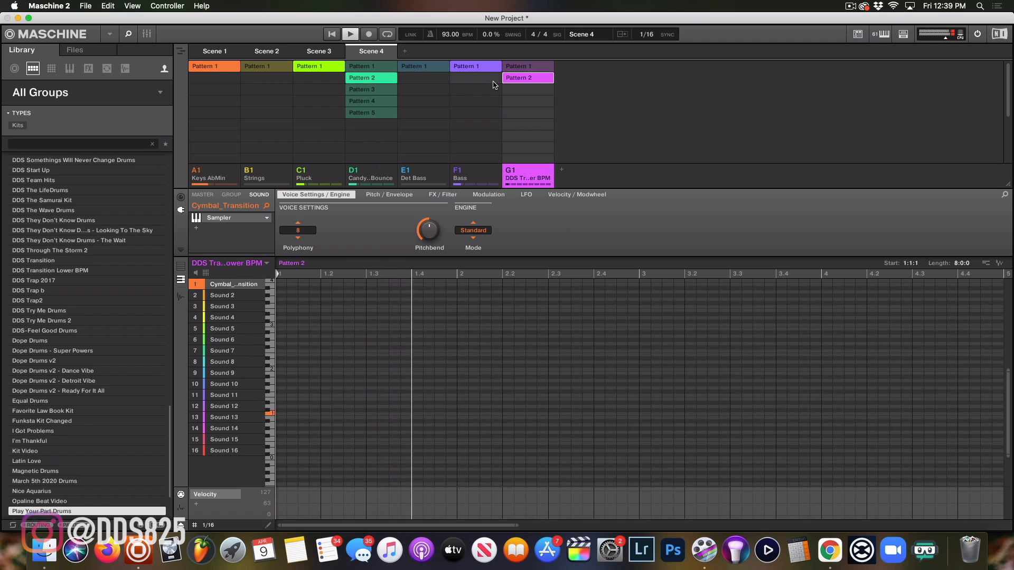
Duplicate Scene 4, set the copy's drums to Pattern 4 and remove its Bass and transition patterns
key("super+d")
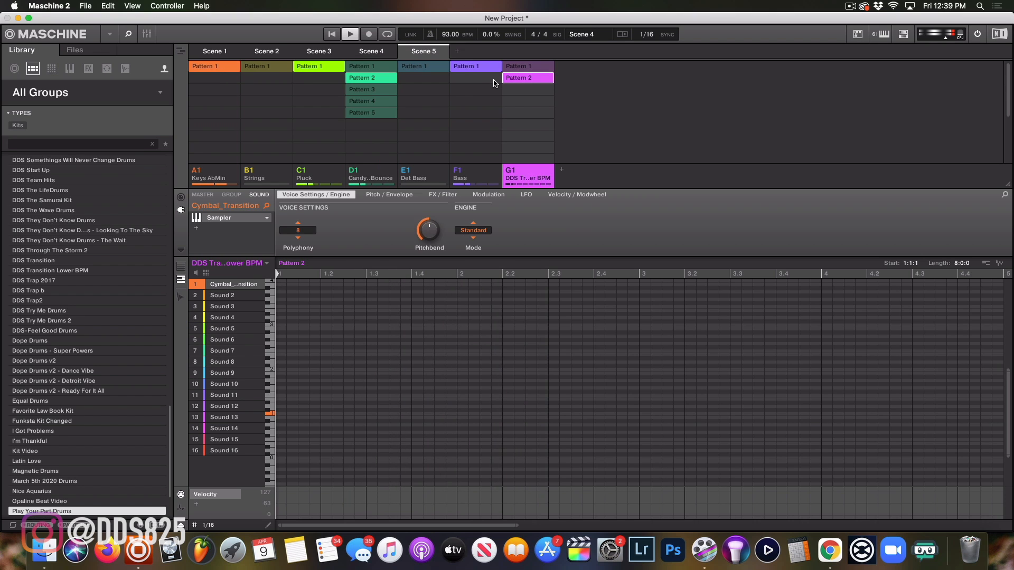
left_click(390, 100)
left_click(465, 69)
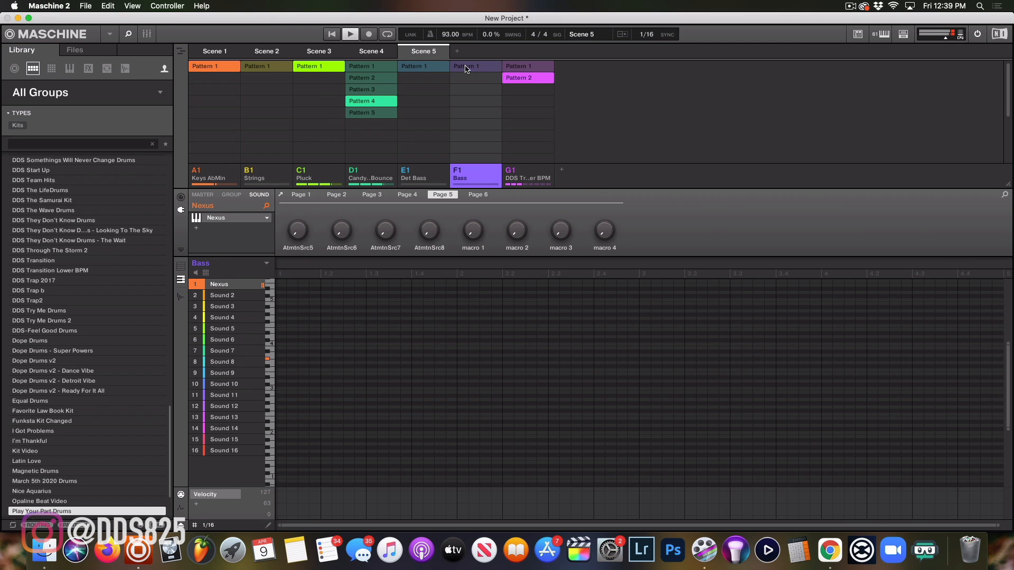
left_click(510, 78)
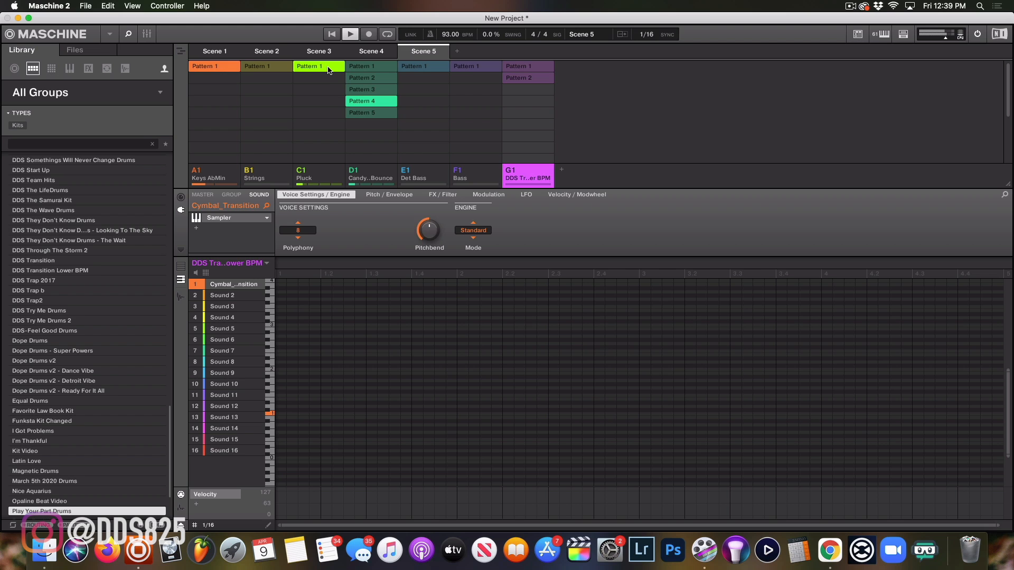
Duplicate Scene 5 and add Bass Pattern 1, transition Pattern 2 and Strings Pattern 1 to the copy
left_click(457, 51)
left_click(295, 69)
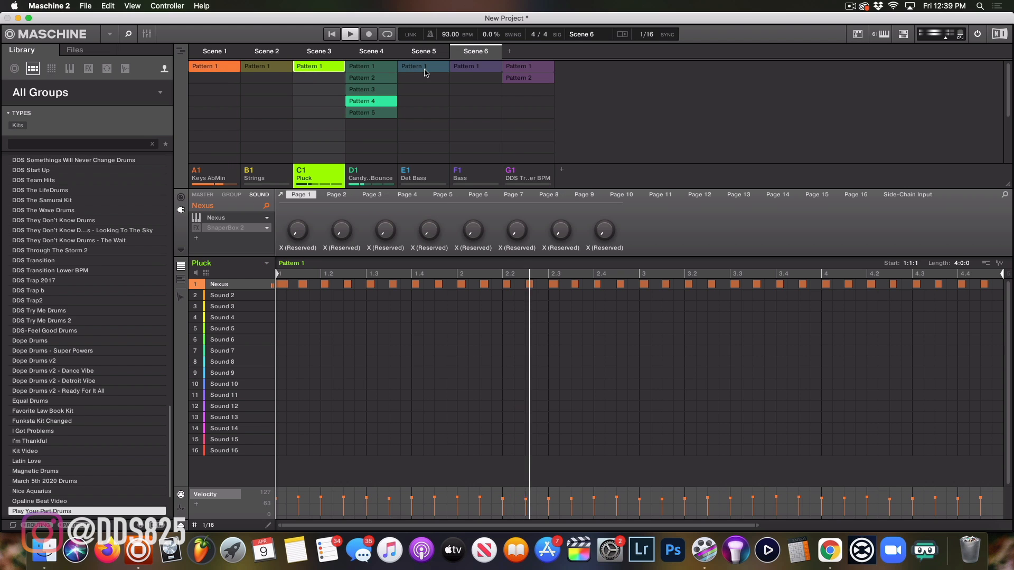
left_click(466, 66)
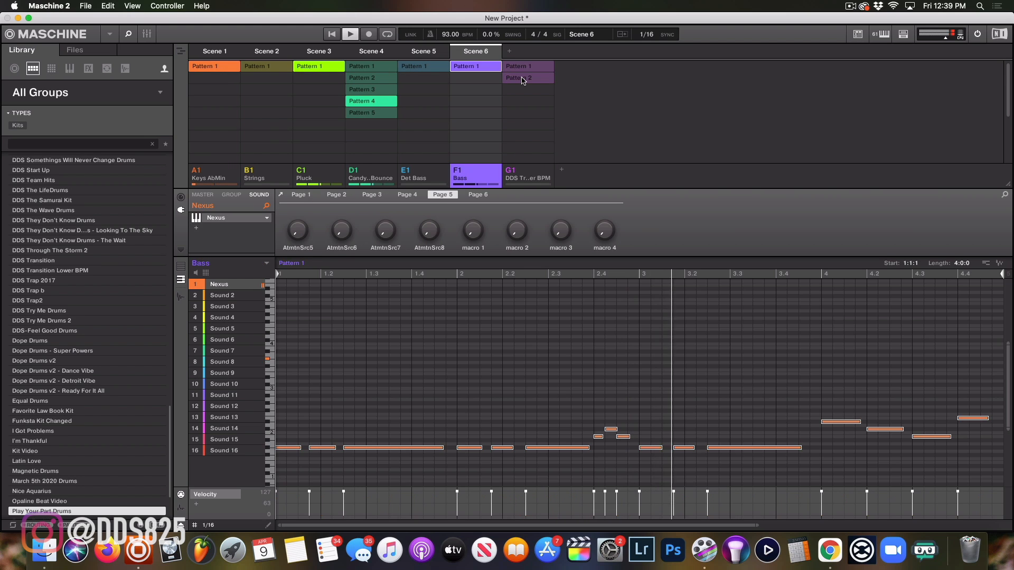
left_click(523, 79)
left_click(272, 72)
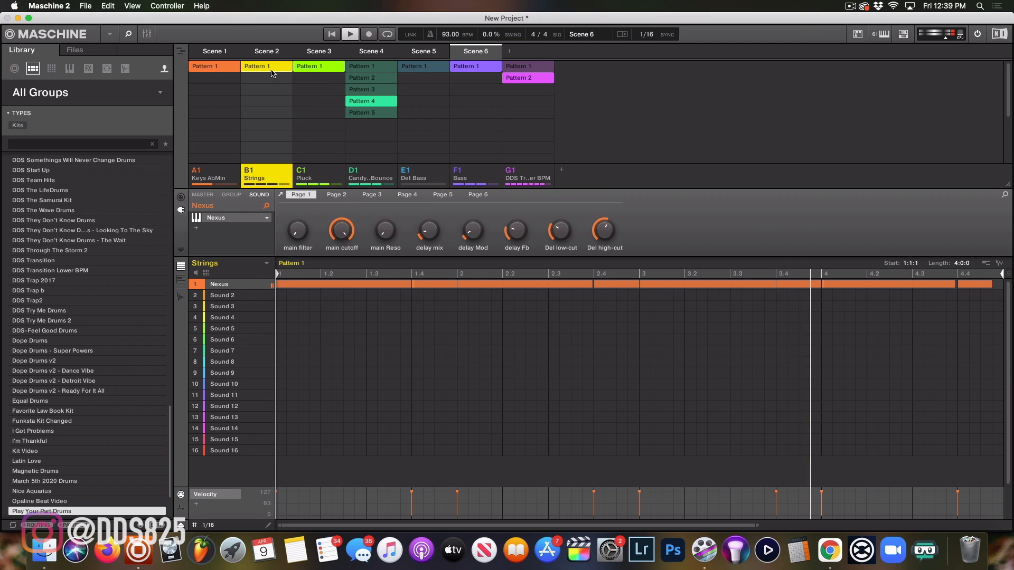
Duplicate Scene 6, set the copy's drums to Pattern 3, remove Strings and Pluck, and add Det Bass Pattern 1
left_click(509, 51)
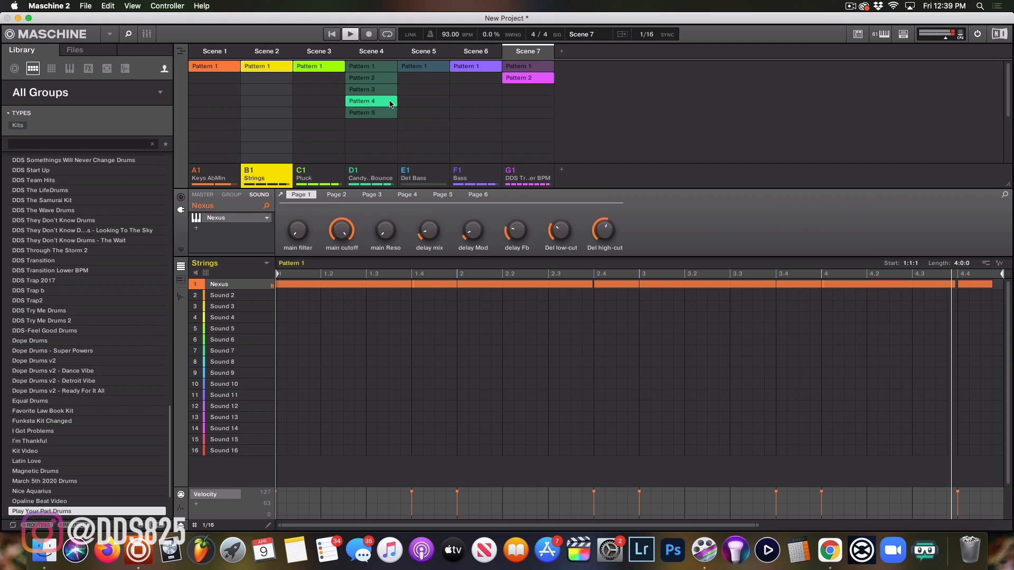
left_click(388, 93)
left_click(277, 71)
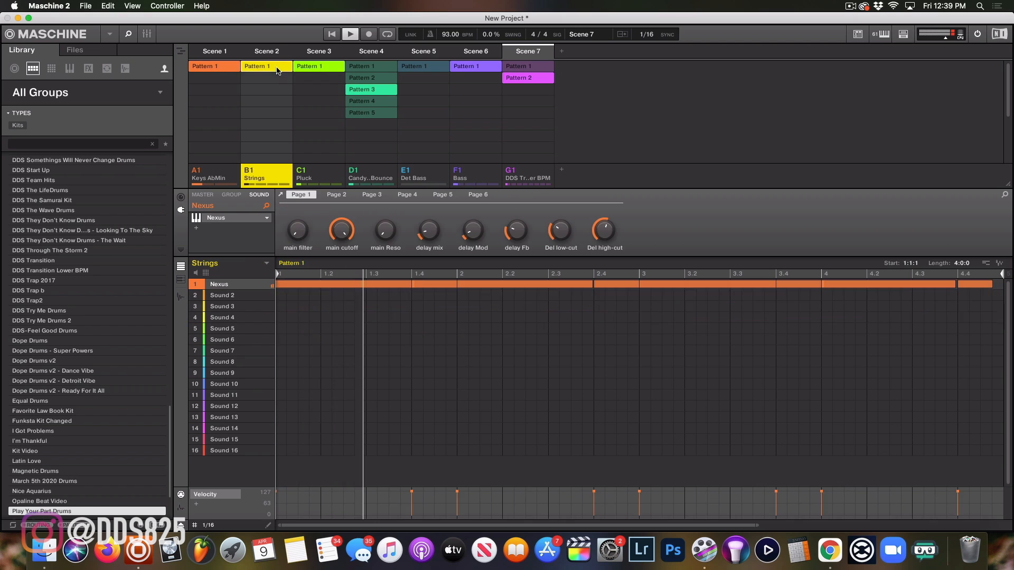
left_click(322, 72)
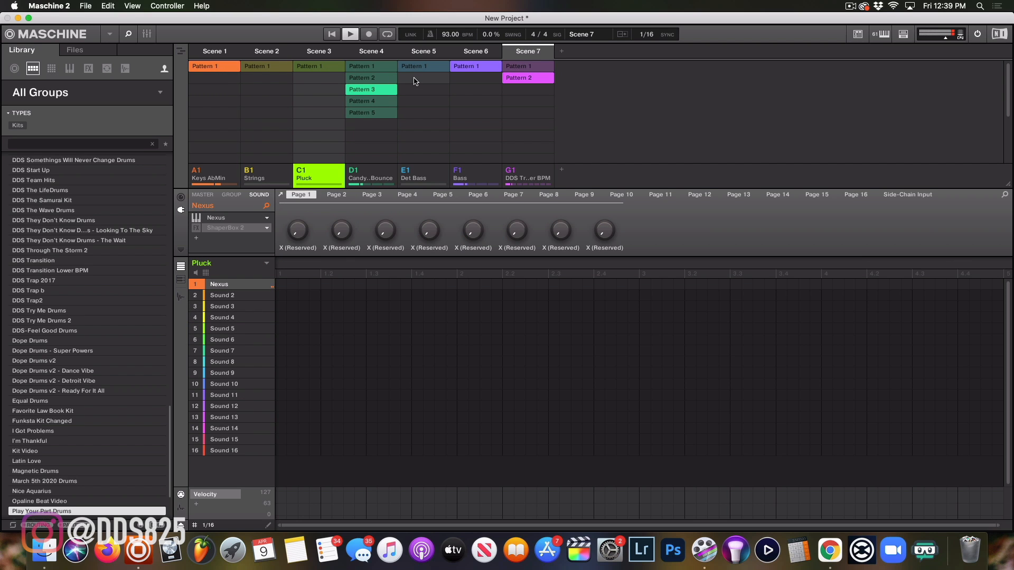
left_click(421, 70)
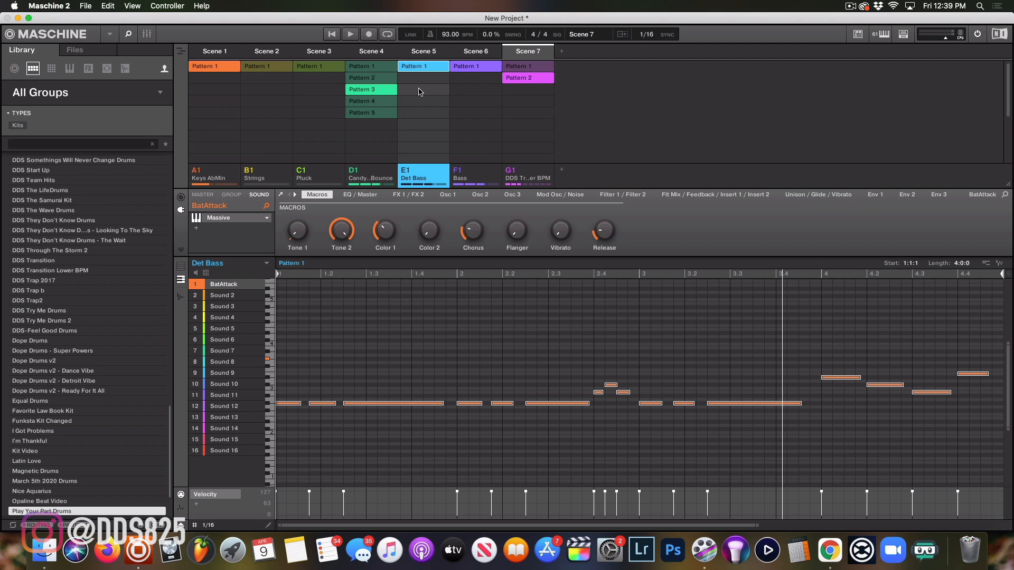
Switch to the song arrangement and double the length of Scene 2's drum Pattern 3 to 8 bars
key("super+i")
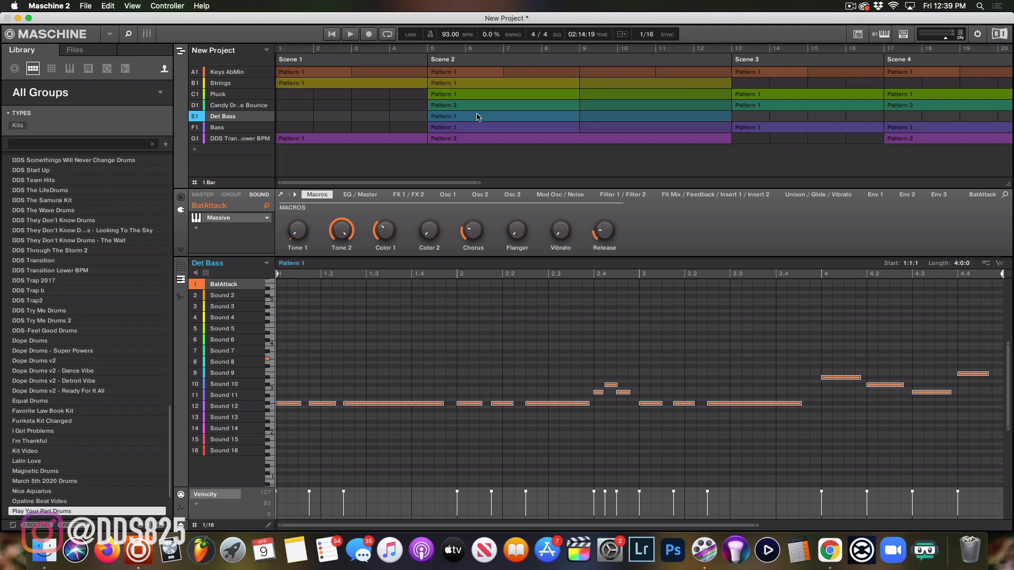
left_click(511, 104)
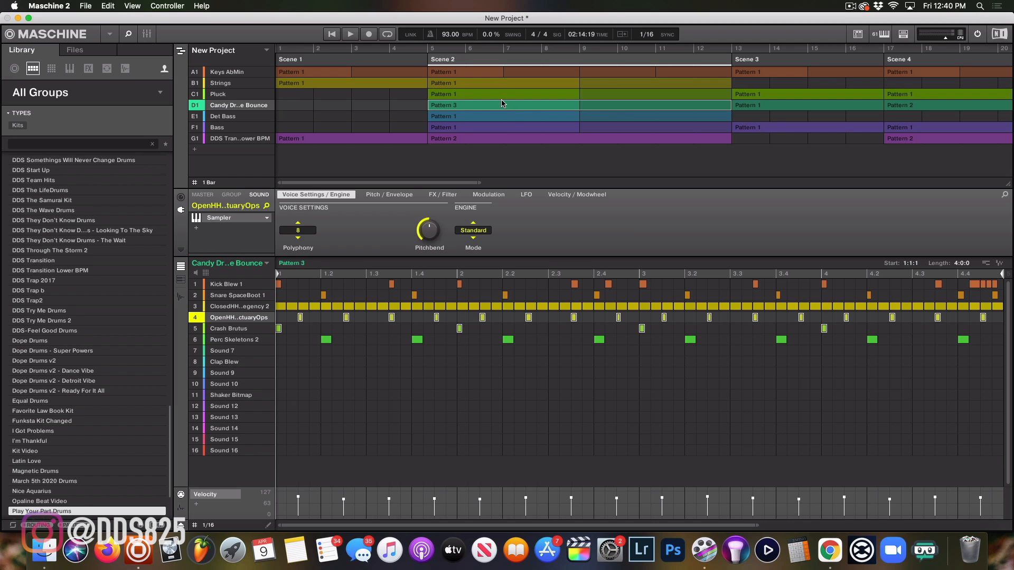
key("super+d")
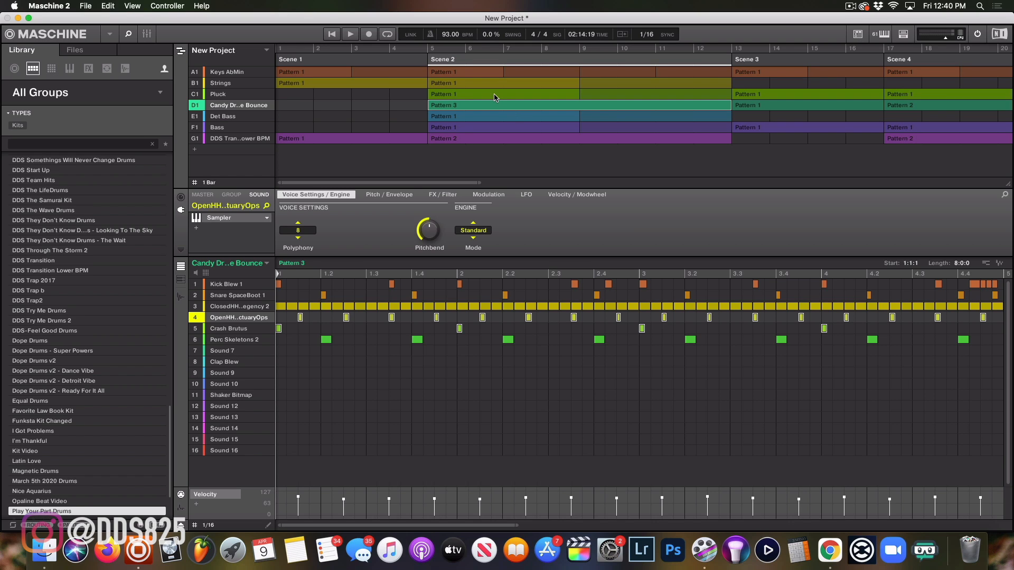
Switch Scene 2's drum group through its other patterns and double their lengths, taking Pattern 5 to 16 bars
key("super+z")
key("super+z")
key("super+z")
key("super+z")
key("super+z")
key("super+z")
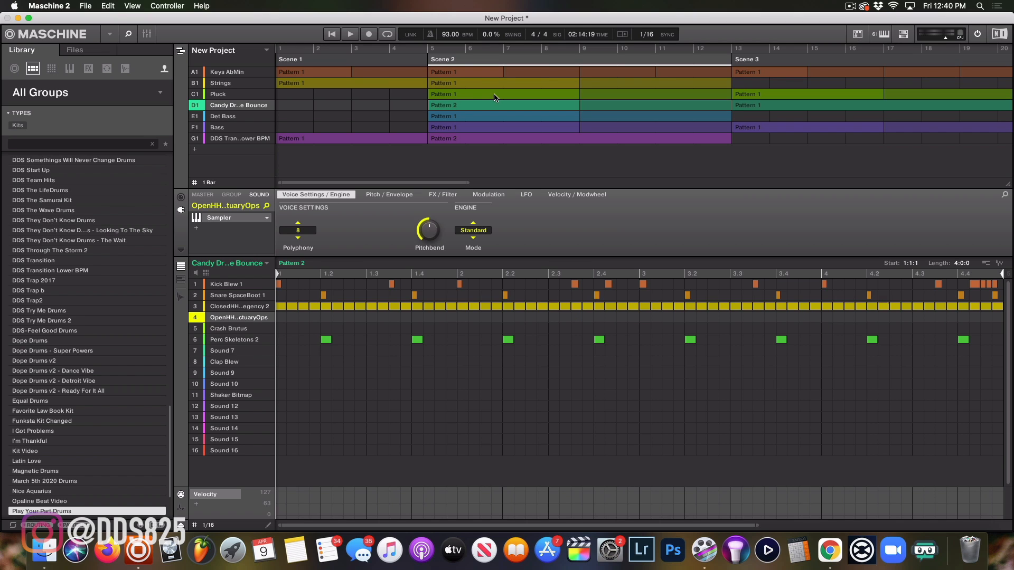
key("super+d")
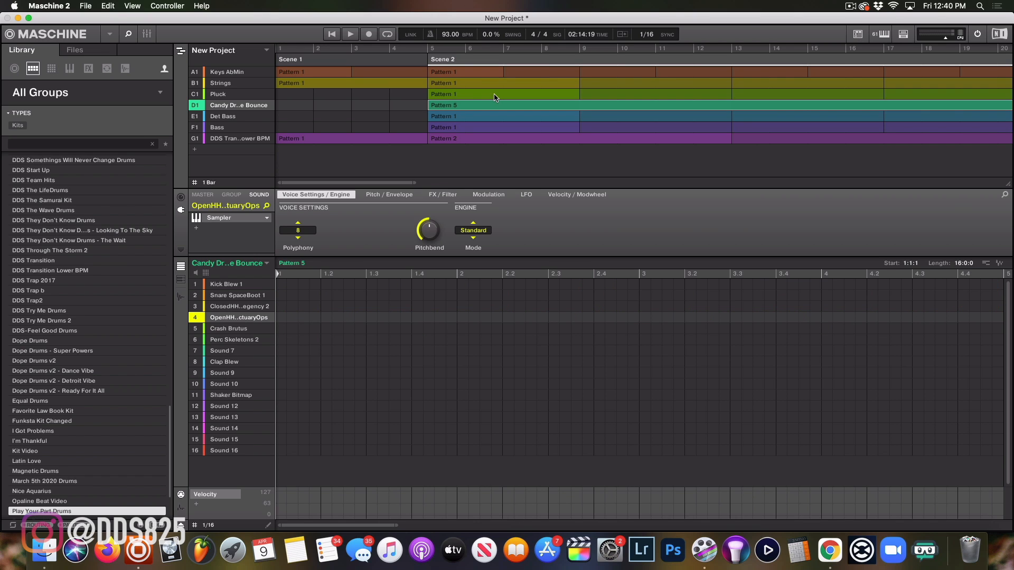
Undo the extra doubling of drum Pattern 5 and set Scene 2's drums back to Pattern 3
key("super+z")
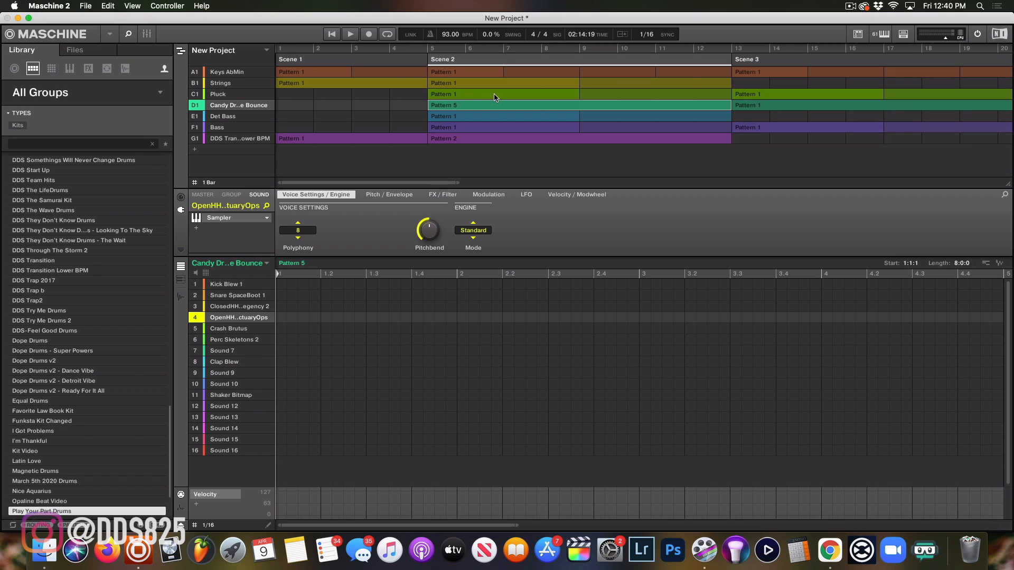
key("super+z")
key("super+z")
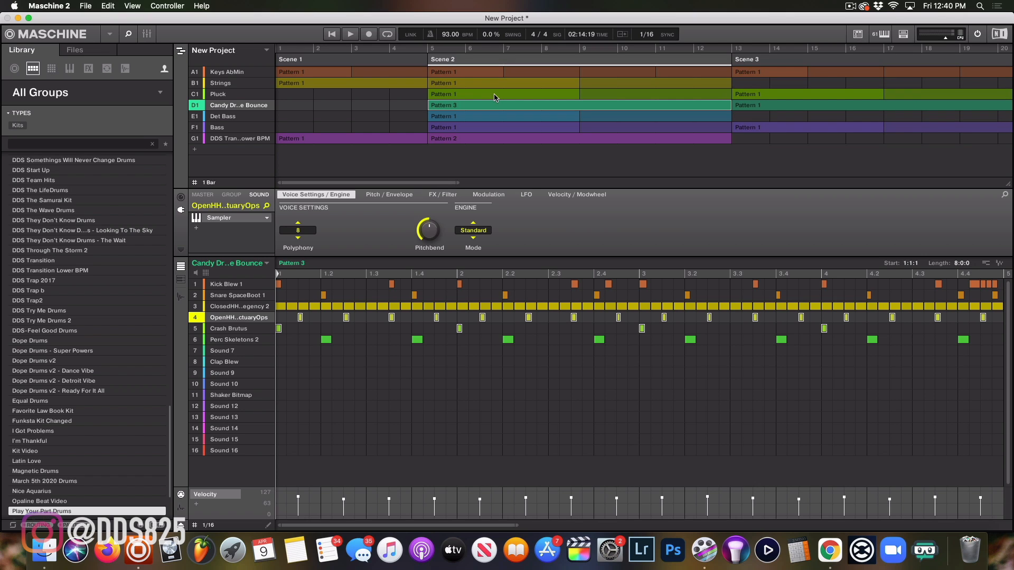
Fit the whole song timeline in view and play the arrangement from the start
left_click_drag(458, 181, 1003, 174)
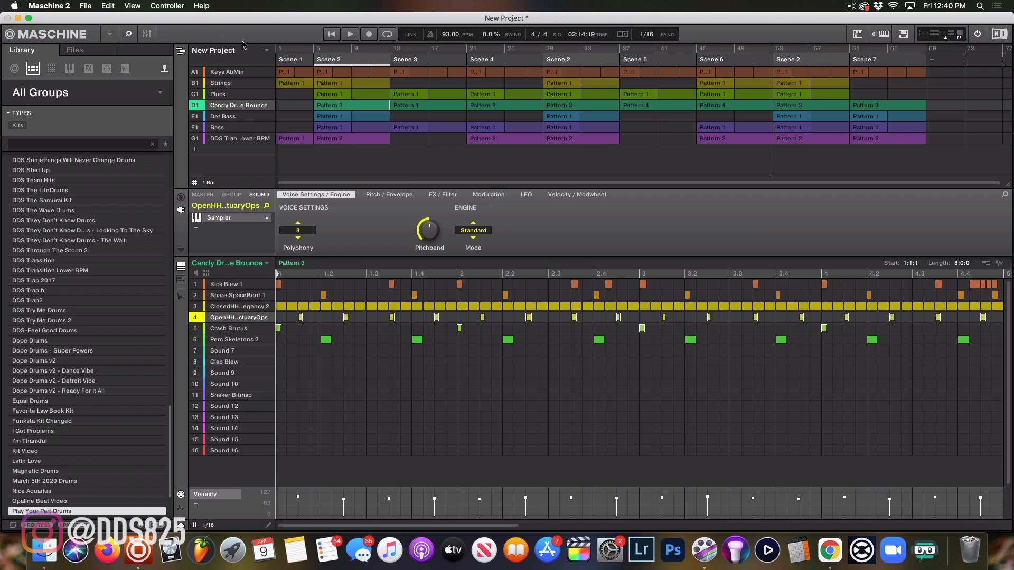
left_click(335, 36)
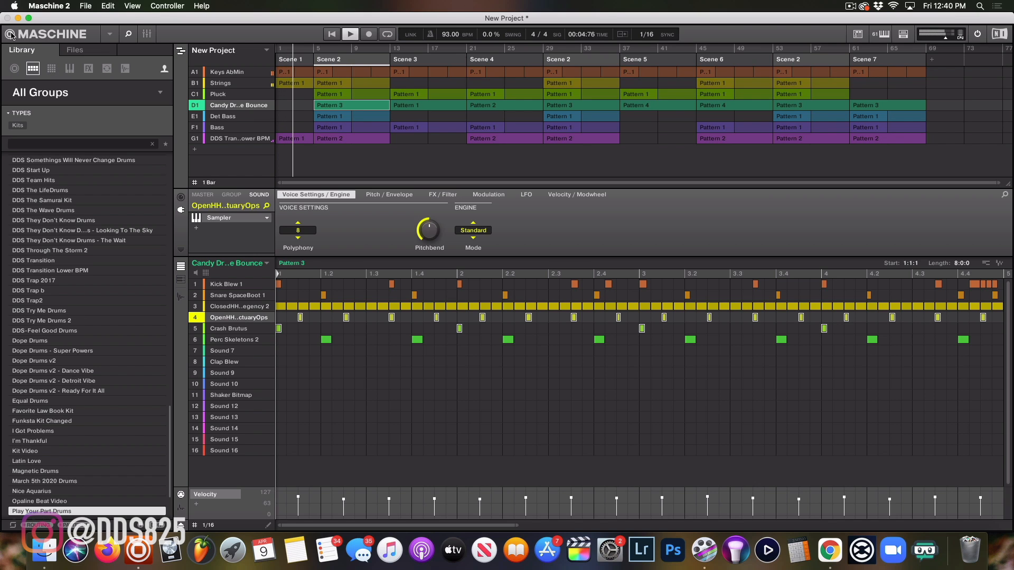
Save the project as 9th in the April folder inside the 2021 projects folder
left_click(83, 4)
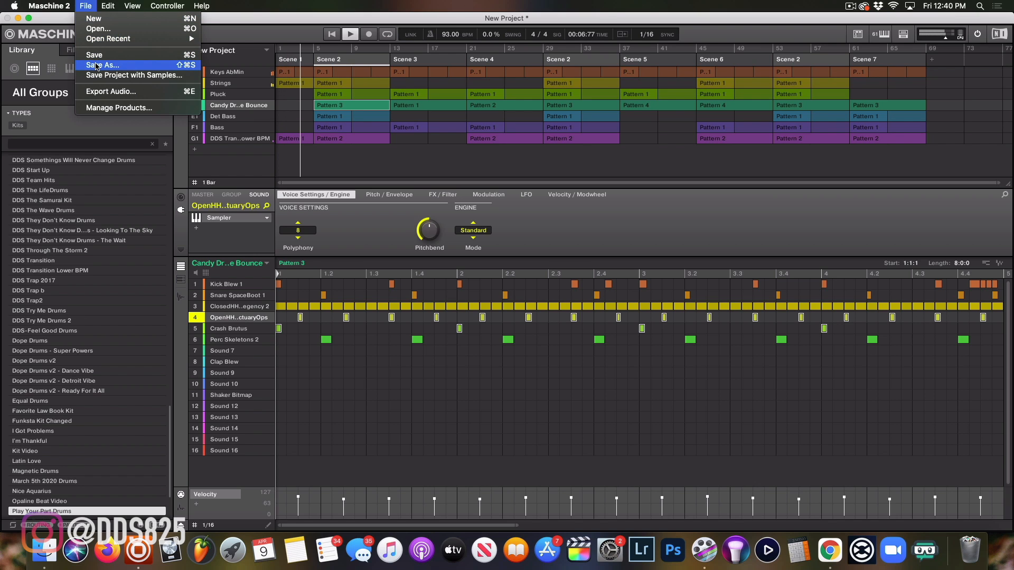
left_click(111, 92)
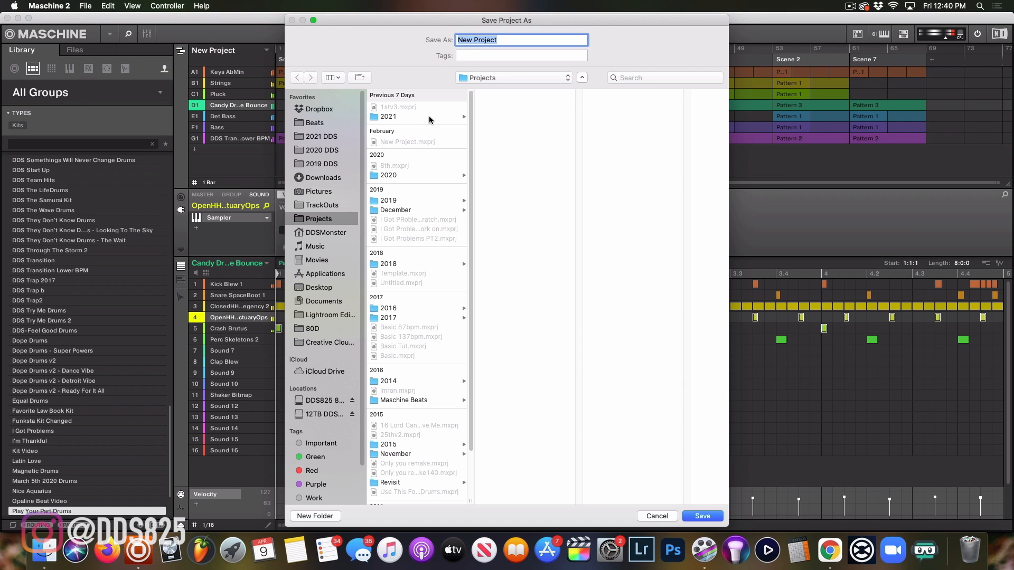
left_click(431, 116)
left_click(504, 108)
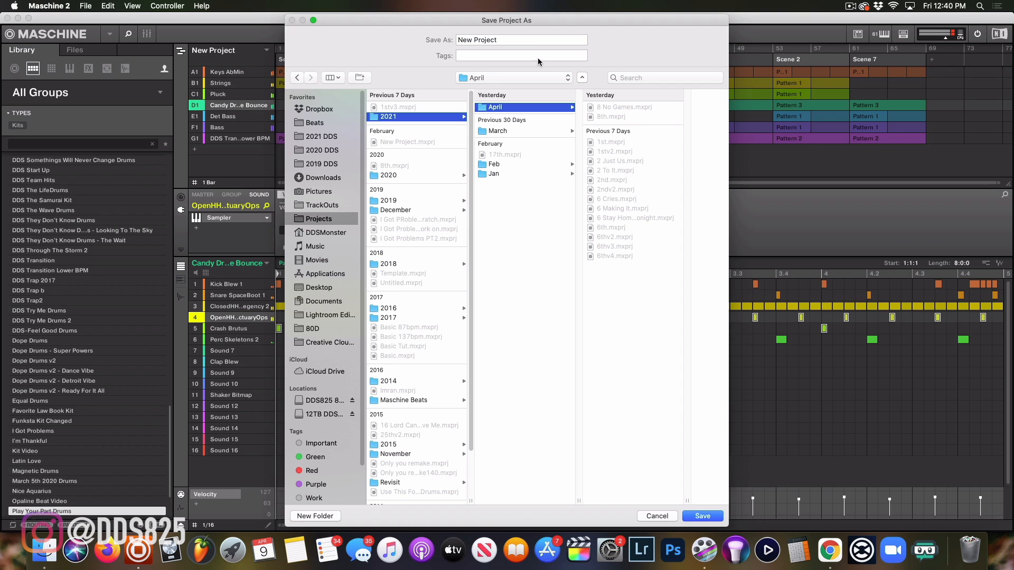
triple_click(509, 40)
type("9th")
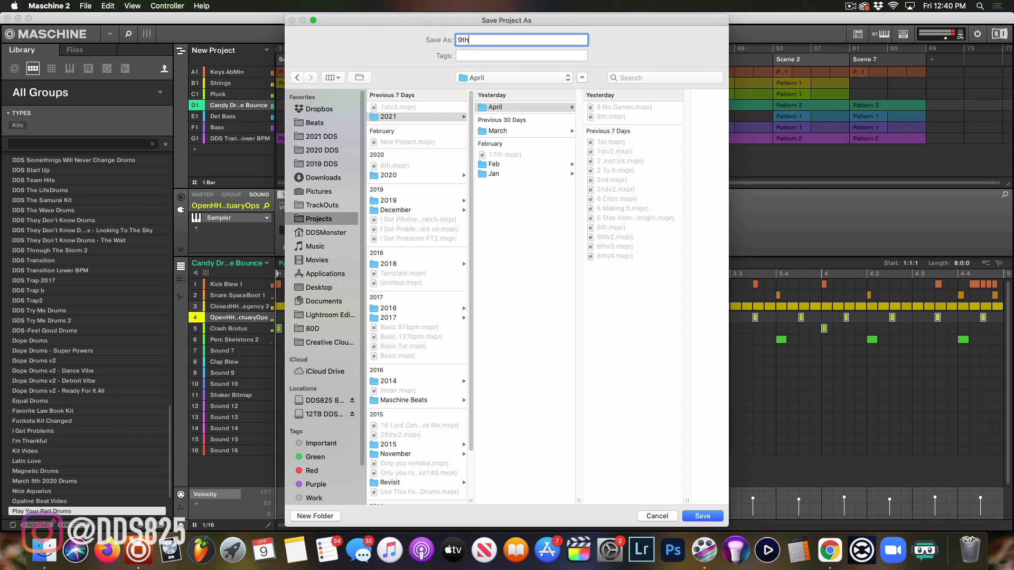
key("Return")
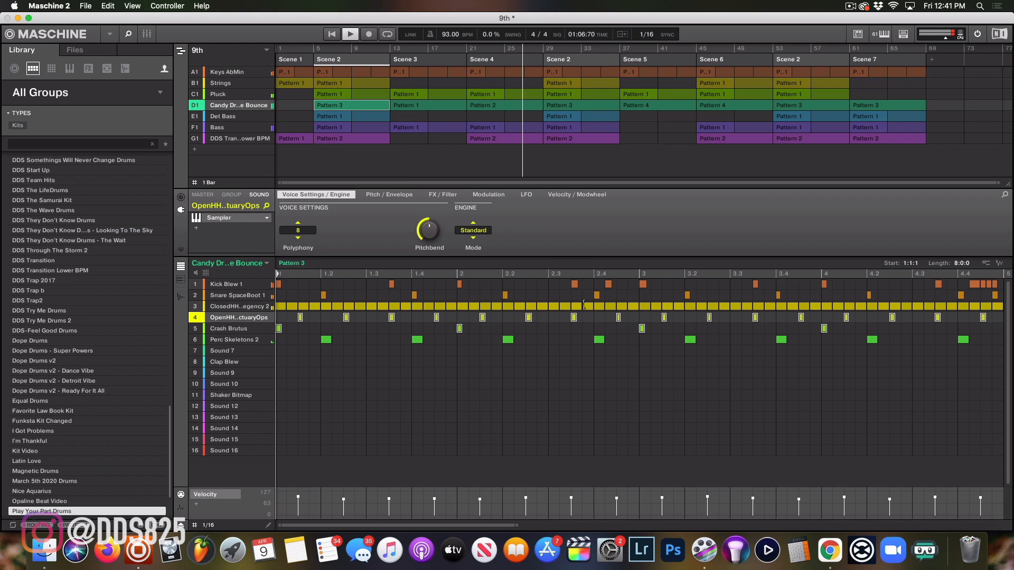
Capture a full-screen screenshot of the arrangement during playback
key("super+shift+3")
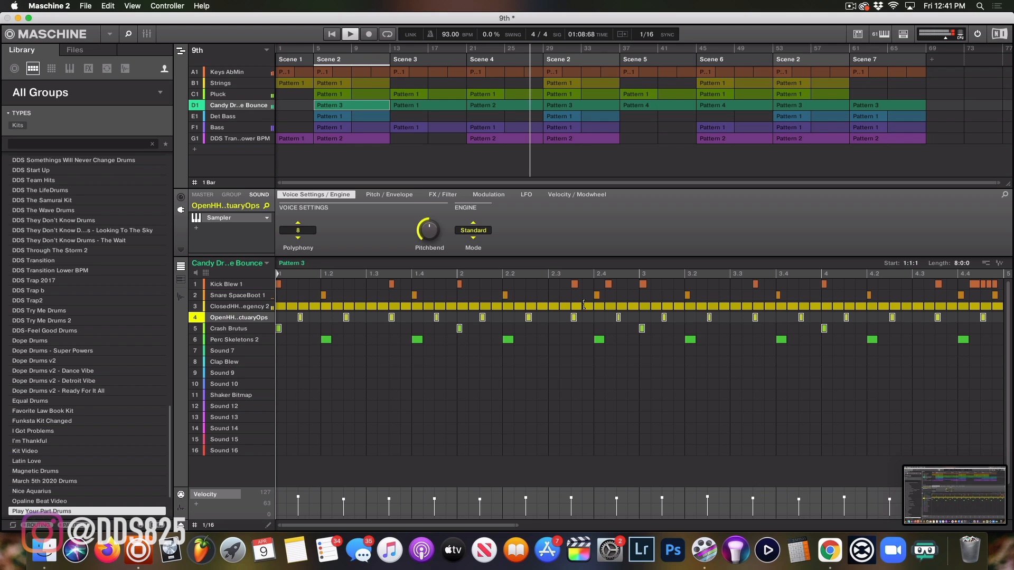